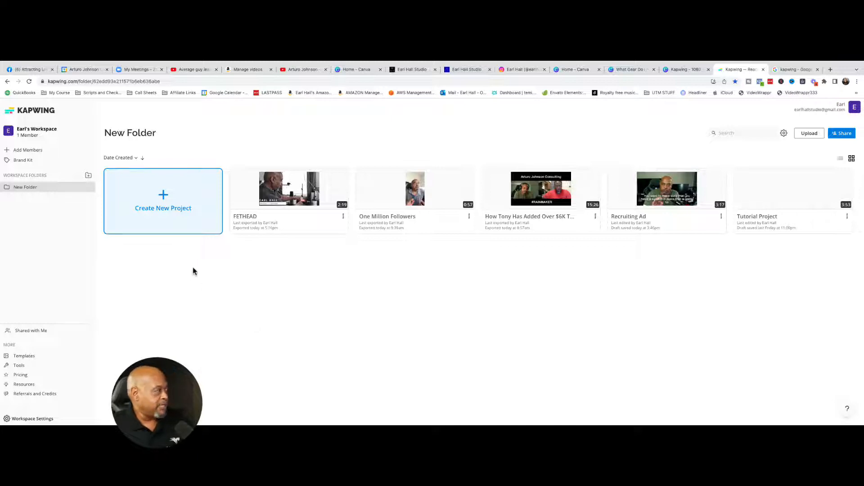
# Create a new project with a blank 16:9 canvas.
pyautogui.click(175, 220)
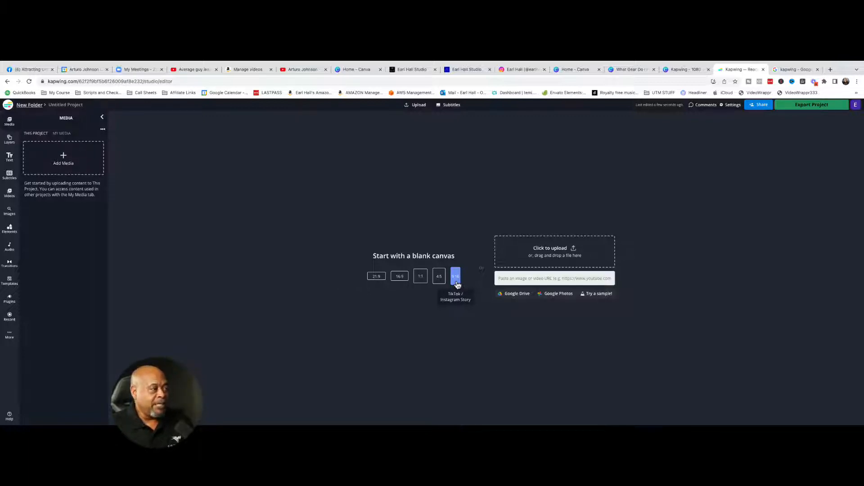
pyautogui.click(400, 277)
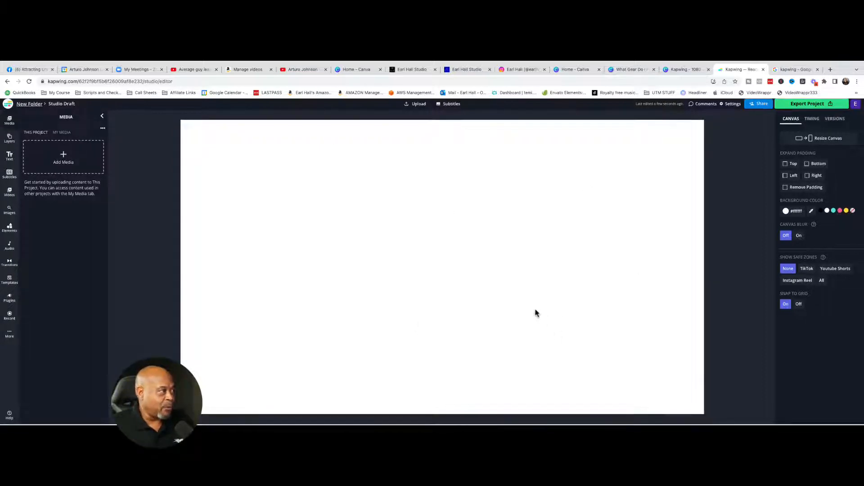
# Upload Recruiting video2.mov from the EARLHALLSTUDIO folder into the project media and add it to the timeline.
pyautogui.click(63, 166)
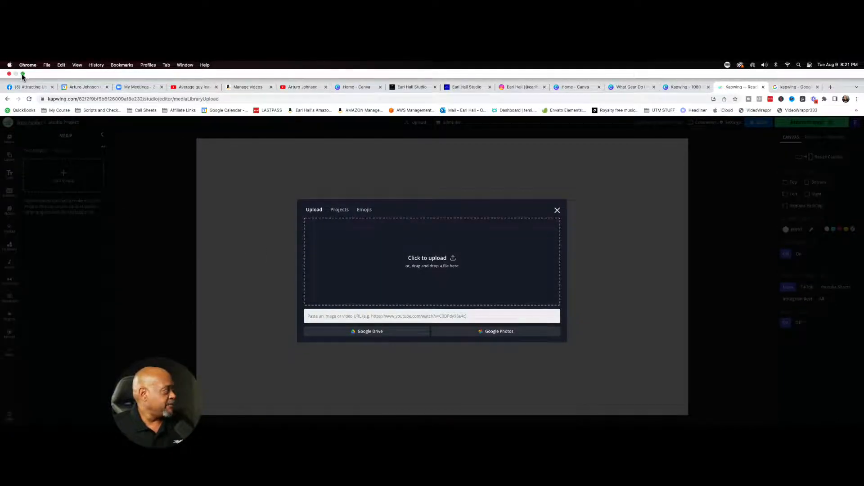
pyautogui.click(23, 74)
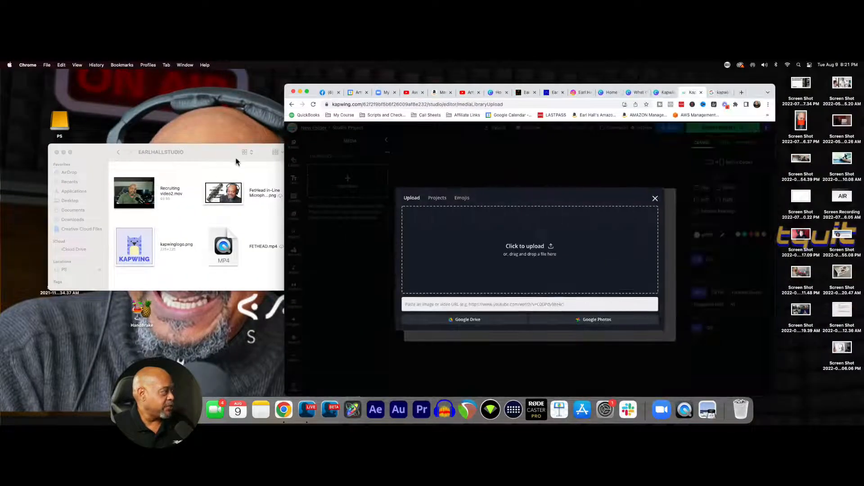
pyautogui.click(240, 167)
pyautogui.moveTo(143, 203); pyautogui.dragTo(535, 268)
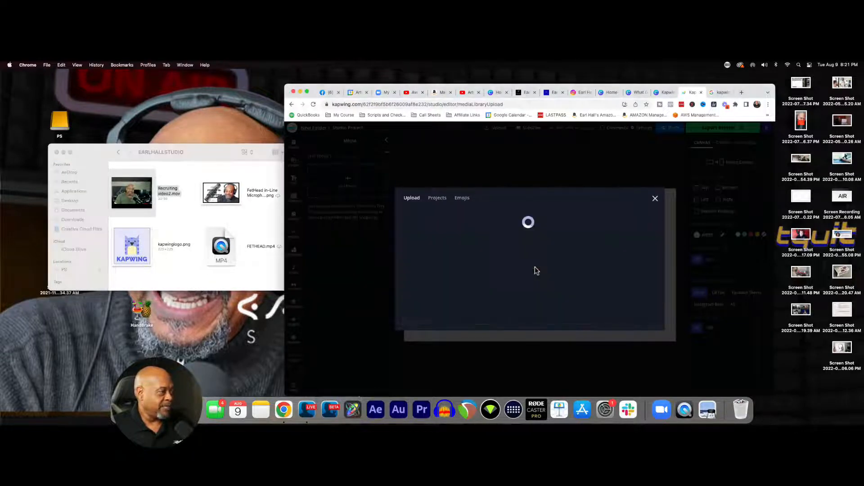
pyautogui.click(307, 92)
pyautogui.moveTo(79, 169)
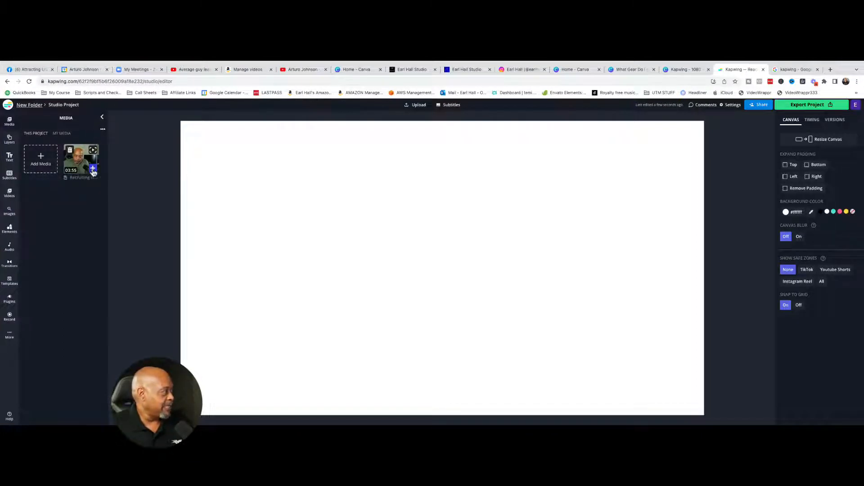
pyautogui.click(94, 168)
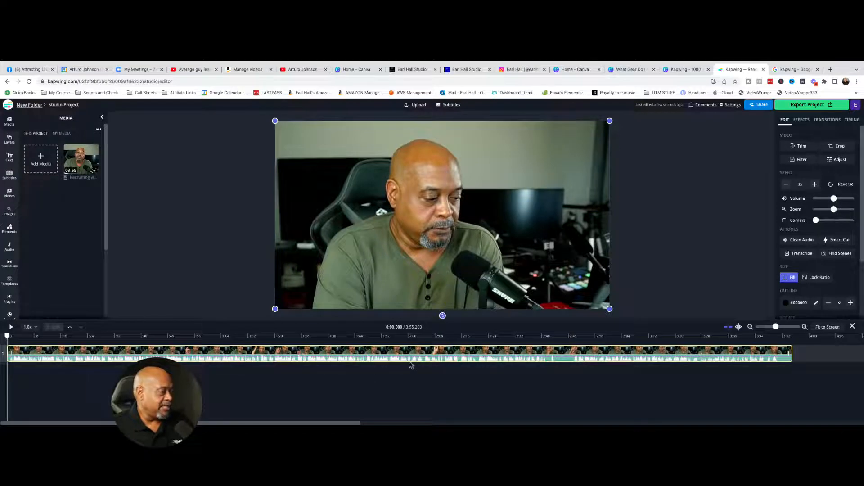
# Play the clip from about 2:39 to find the cut point and split it at about 2:41.3.
pyautogui.click(550, 337)
pyautogui.moveTo(551, 337)
pyautogui.mouseDown()
pyautogui.moveTo(573, 337)
pyautogui.moveTo(540, 338)
pyautogui.mouseUp()
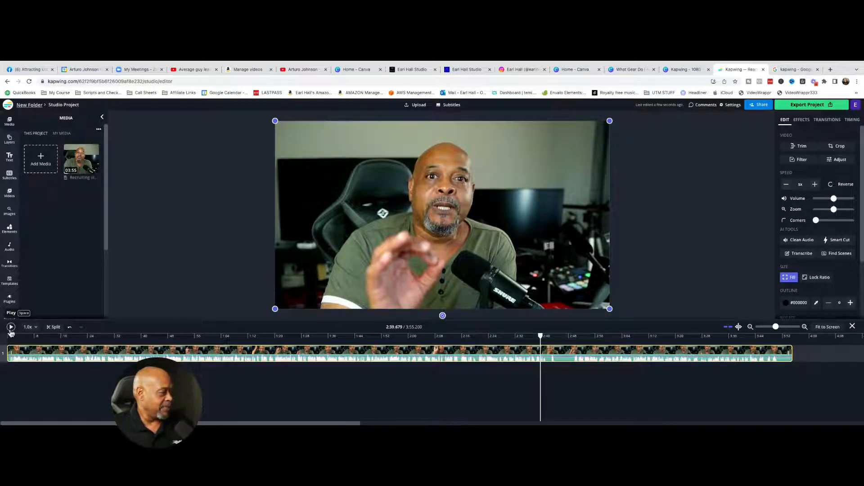
pyautogui.click(10, 331)
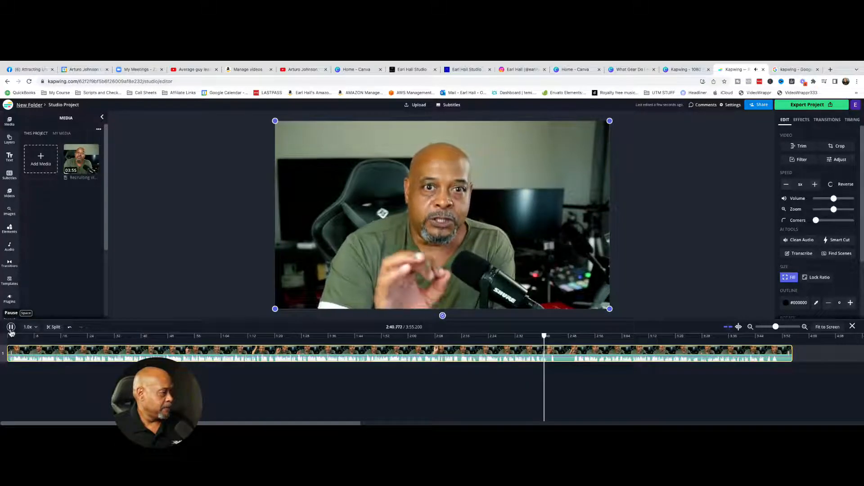
pyautogui.click(11, 330)
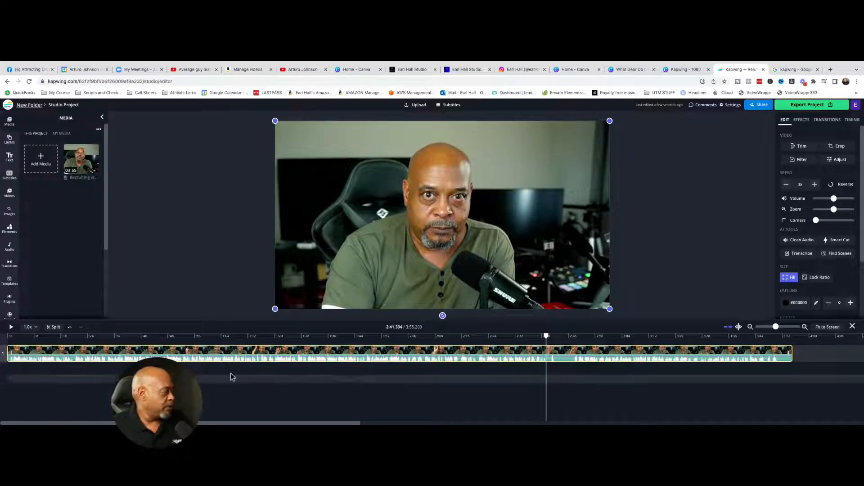
pyautogui.click(53, 328)
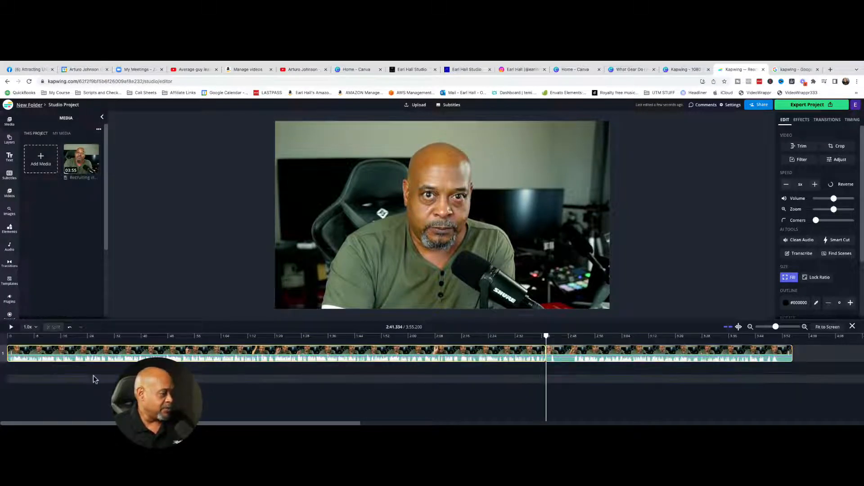
# Trim the start of the second segment to about 2:49.7 and delete the resulting gap between the segments.
pyautogui.click(558, 354)
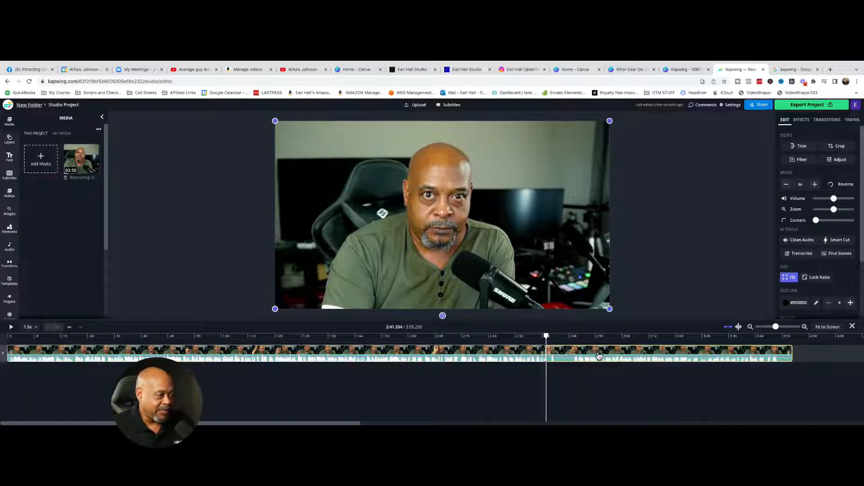
pyautogui.moveTo(546, 338); pyautogui.dragTo(577, 353)
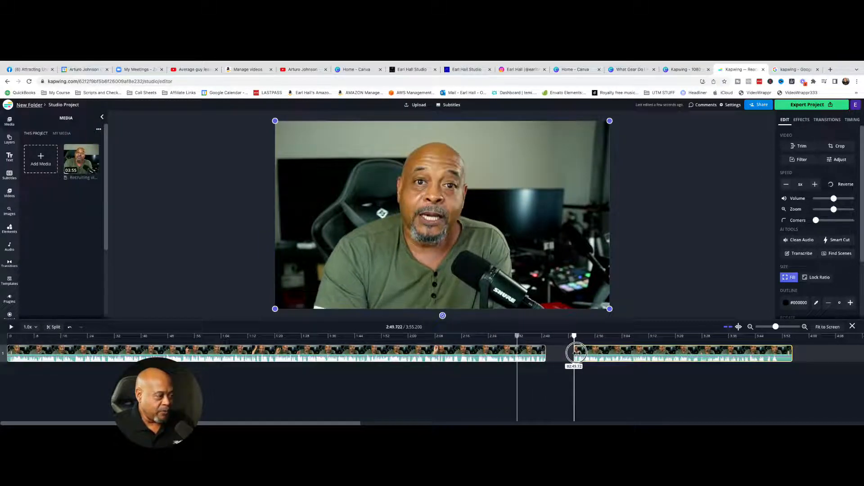
pyautogui.click(560, 357)
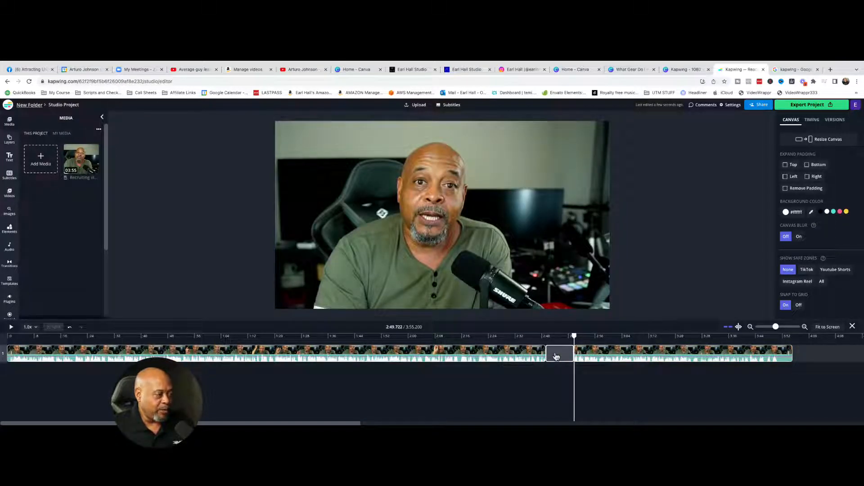
pyautogui.rightClick(556, 357)
pyautogui.click(566, 383)
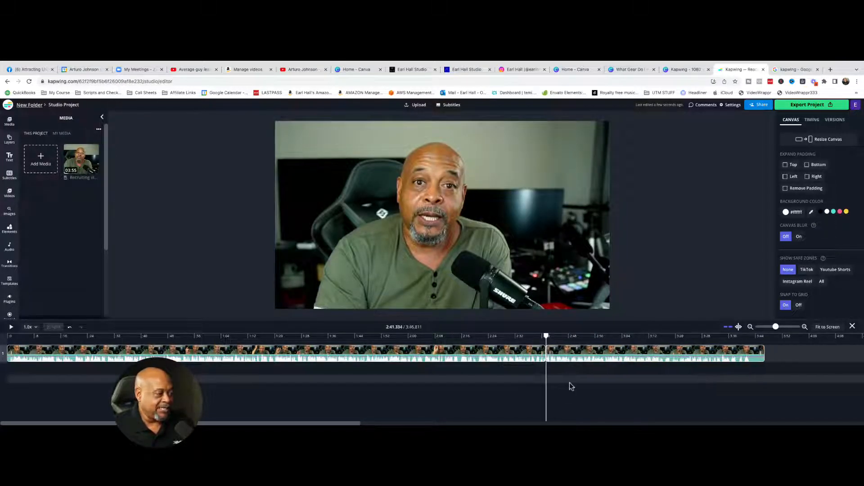
# Play back the join between the two segments from about 2:39 and scrub through the earlier footage.
pyautogui.click(539, 336)
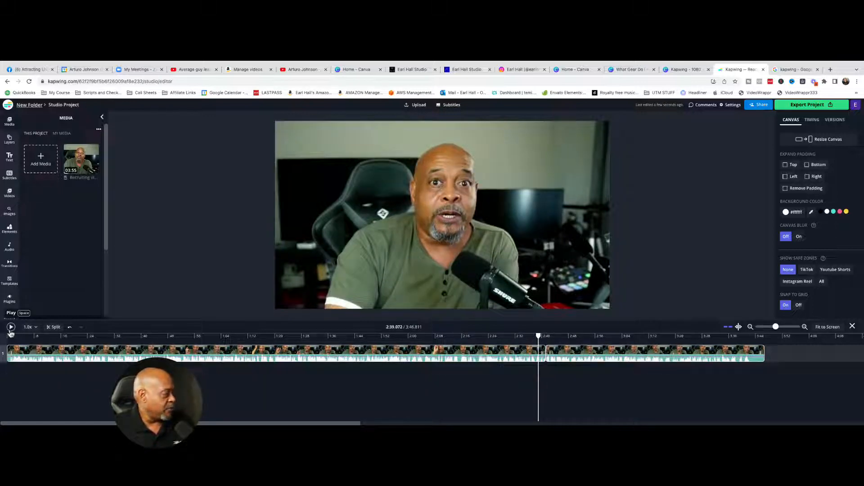
pyautogui.click(10, 327)
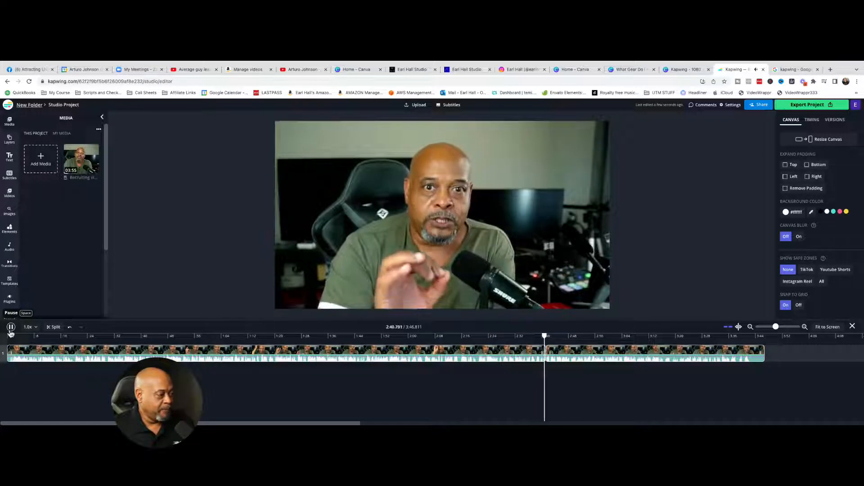
pyautogui.click(11, 328)
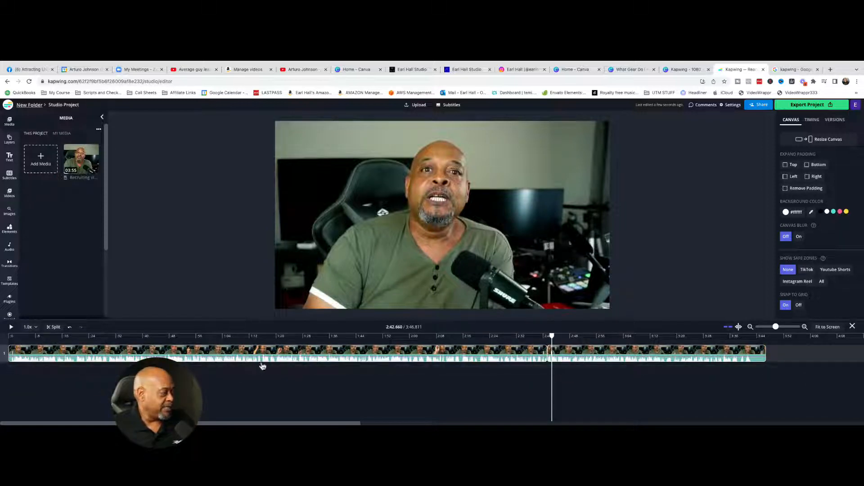
pyautogui.click(461, 338)
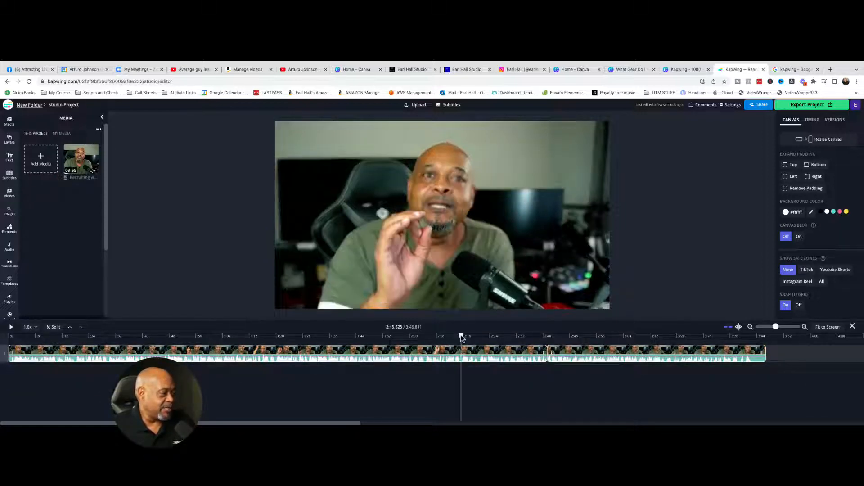
pyautogui.moveTo(460, 336); pyautogui.dragTo(316, 342)
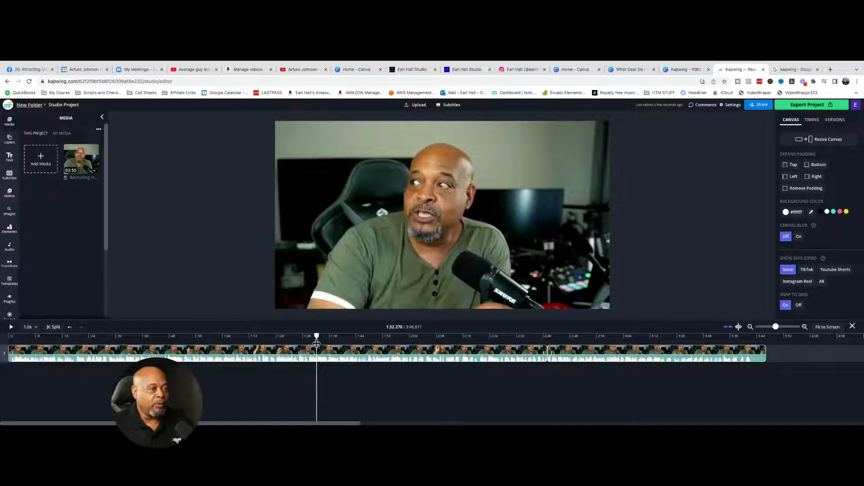
# Remove the silences from the first and second timeline segments with Smart Cut.
pyautogui.click(393, 353)
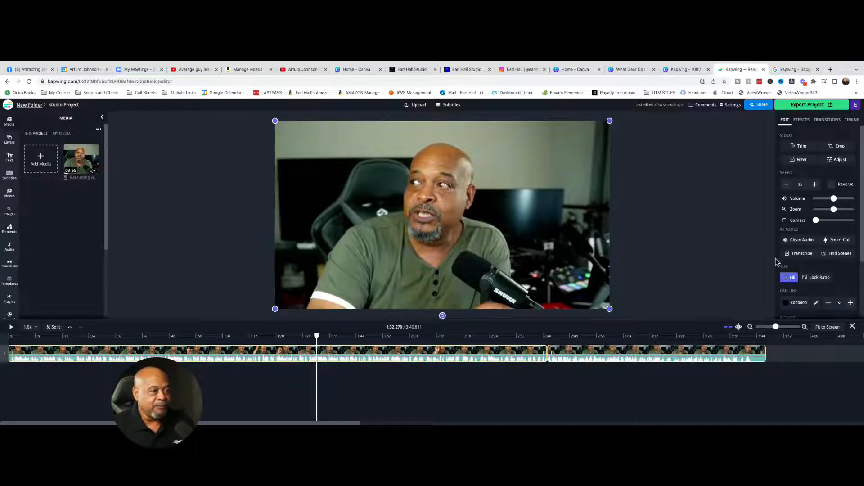
pyautogui.click(839, 246)
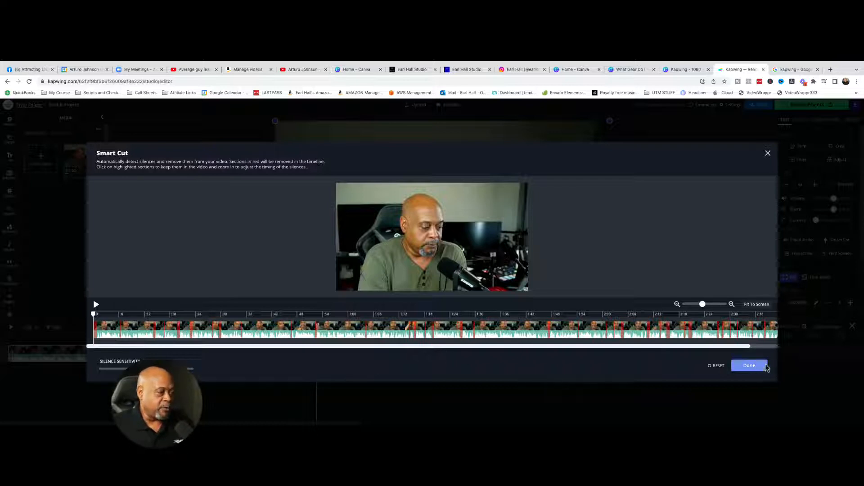
pyautogui.click(749, 365)
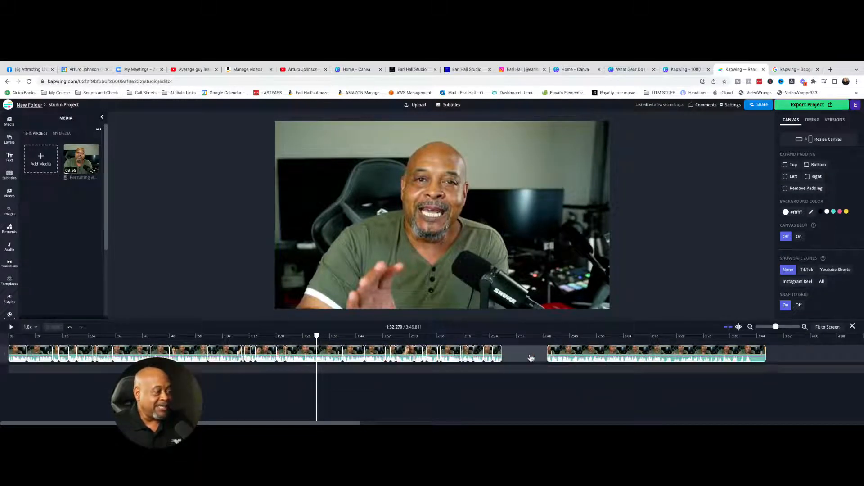
pyautogui.click(590, 353)
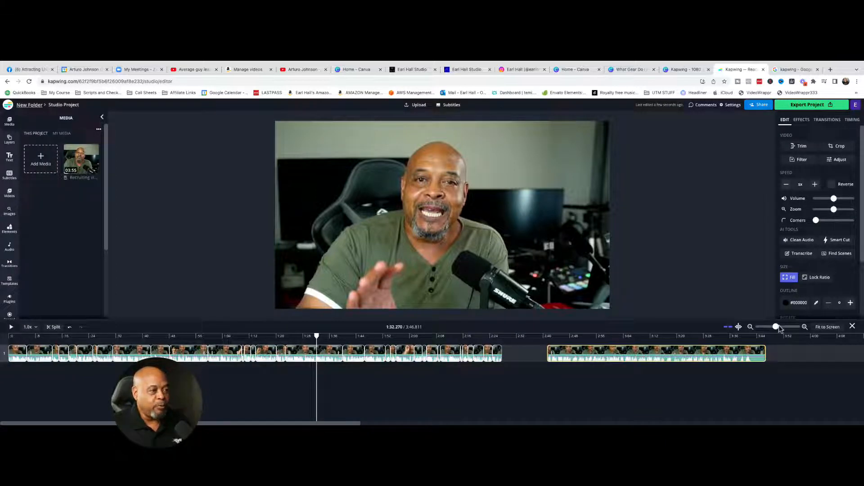
pyautogui.click(842, 244)
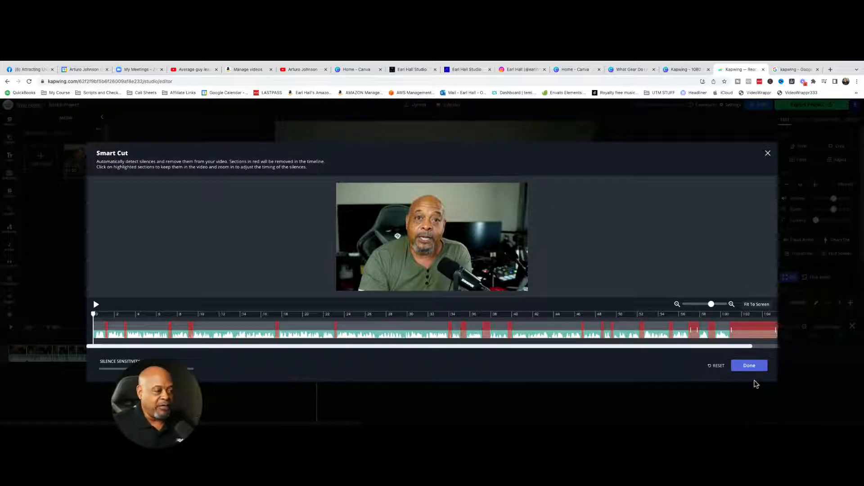
pyautogui.click(749, 366)
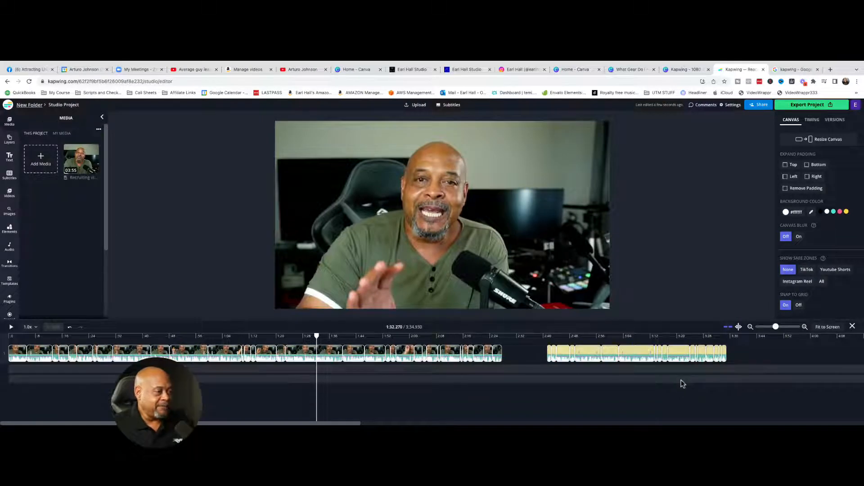
# Delete the empty gap between the two groups of Smart Cut clips on the timeline.
pyautogui.click(519, 358)
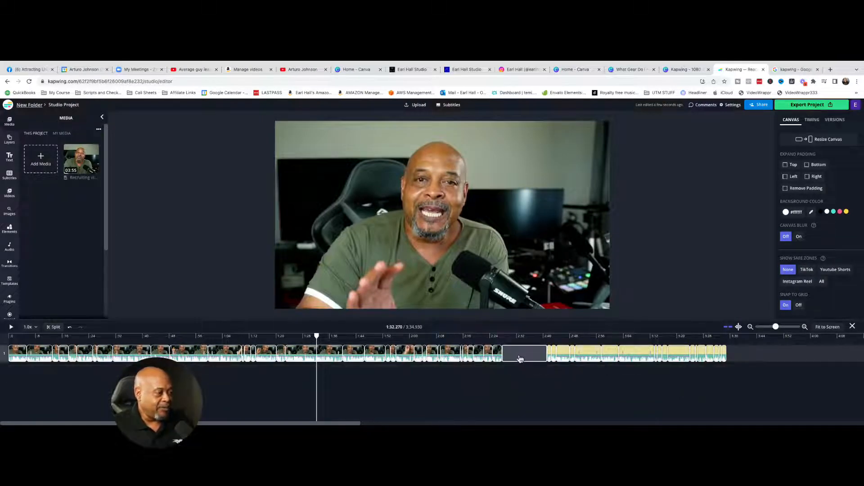
pyautogui.rightClick(521, 359)
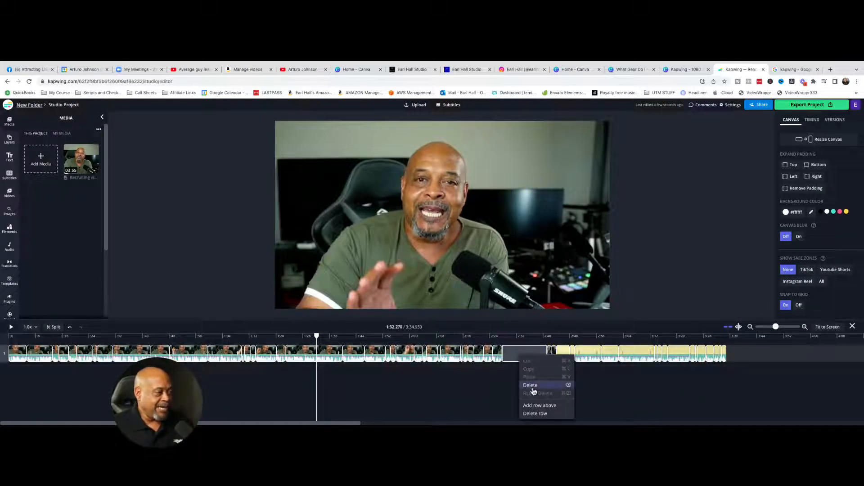
pyautogui.click(518, 352)
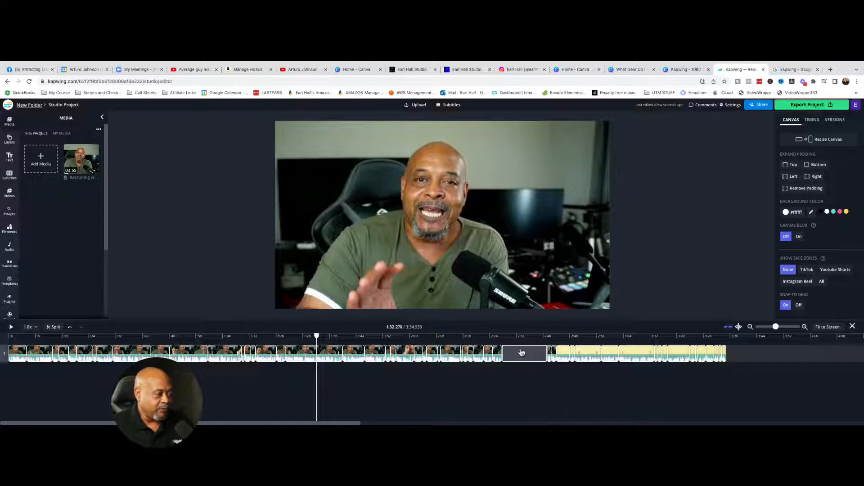
pyautogui.rightClick(522, 357)
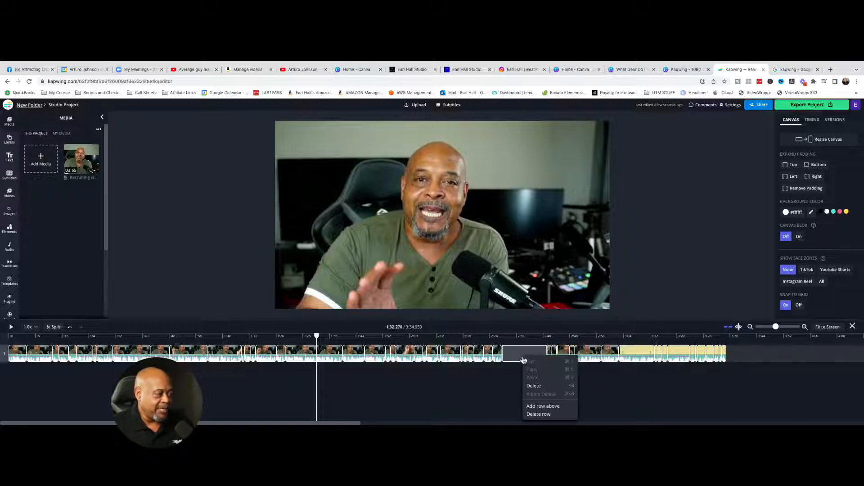
pyautogui.click(535, 386)
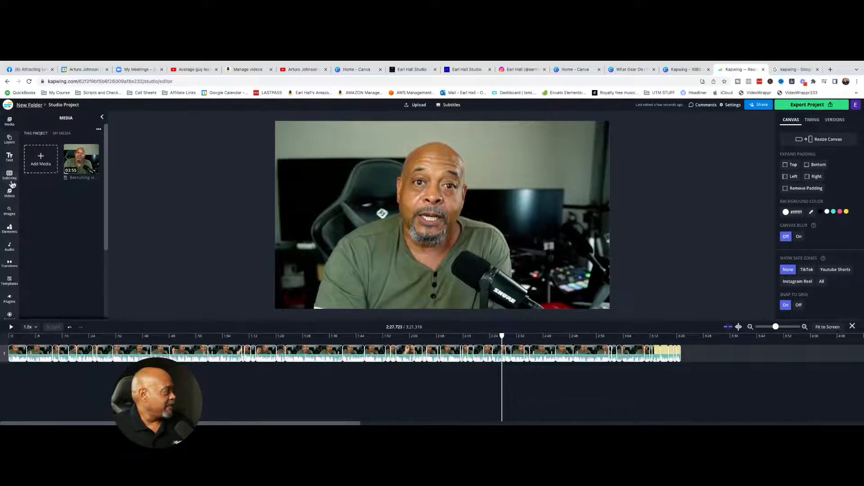
# Auto-generate subtitles for the whole edited timeline in English (United States).
pyautogui.scroll(-1, 10, 248)
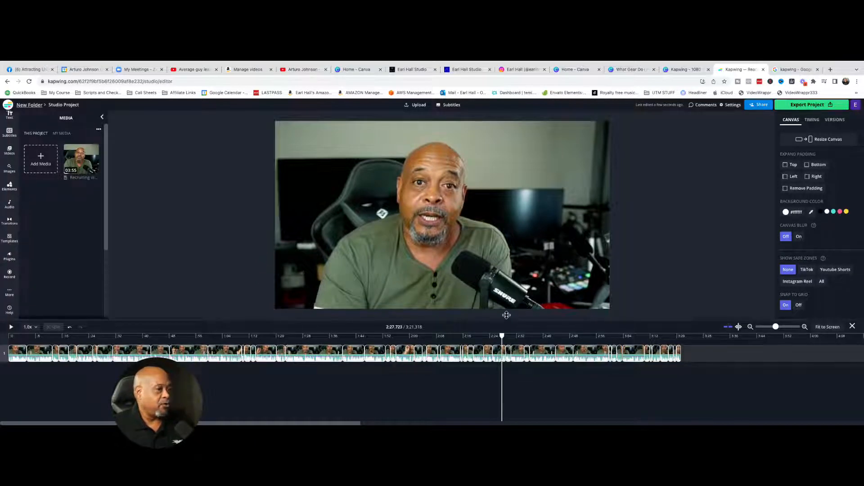
pyautogui.moveTo(696, 358); pyautogui.dragTo(10, 350)
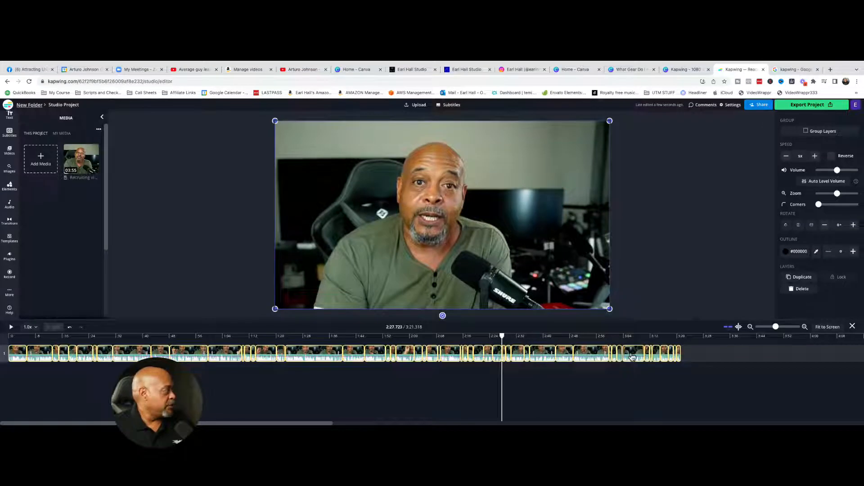
pyautogui.scroll(1, 8, 137)
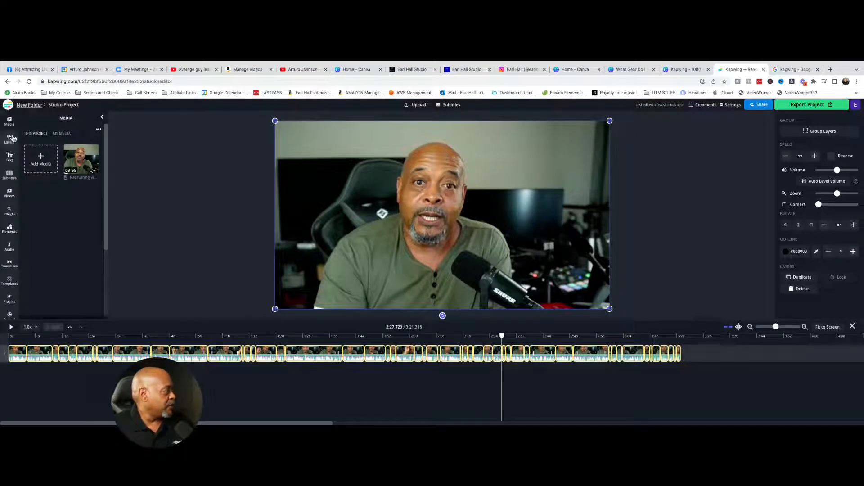
pyautogui.click(10, 176)
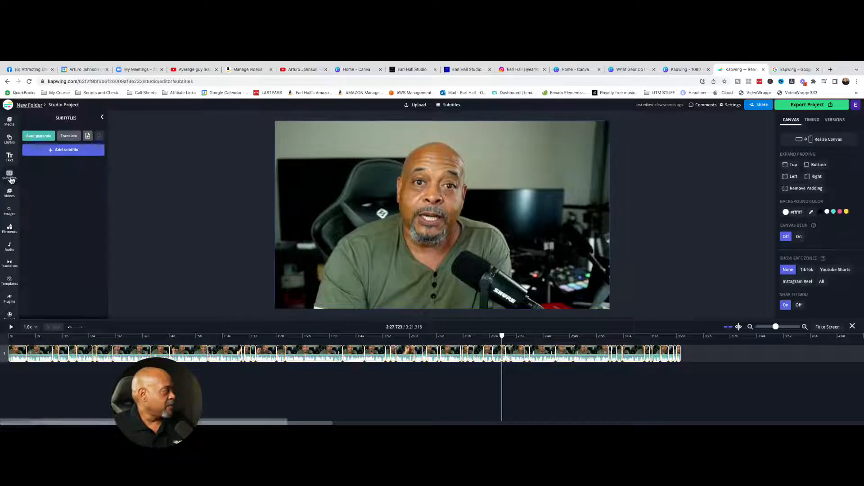
pyautogui.click(38, 136)
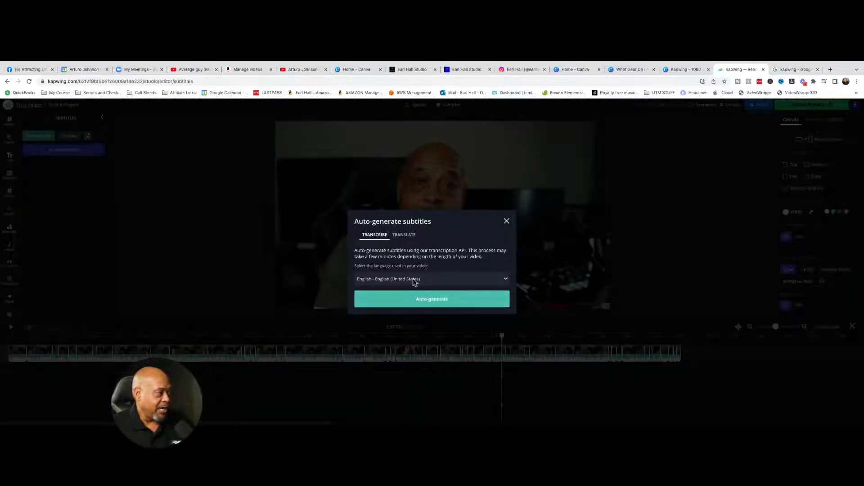
pyautogui.click(438, 299)
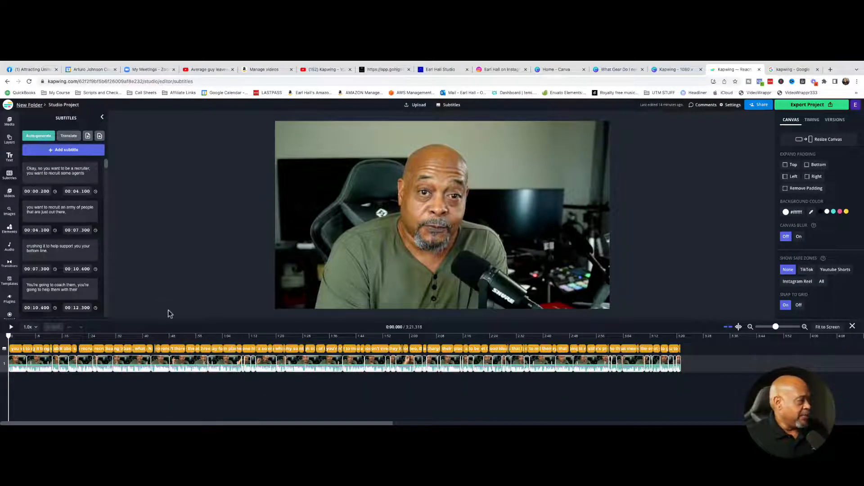
# Play the opening to check the first subtitle, and set the global subtitle font size to 14.
pyautogui.click(11, 328)
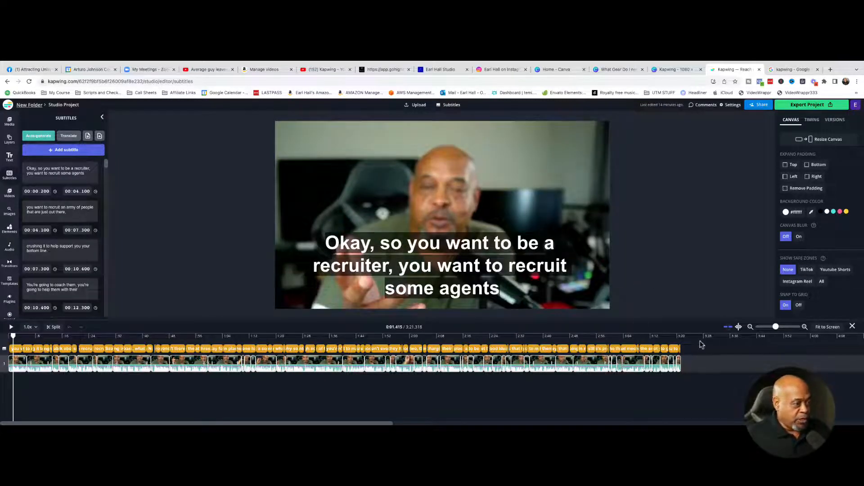
pyautogui.moveTo(698, 348); pyautogui.dragTo(12, 337)
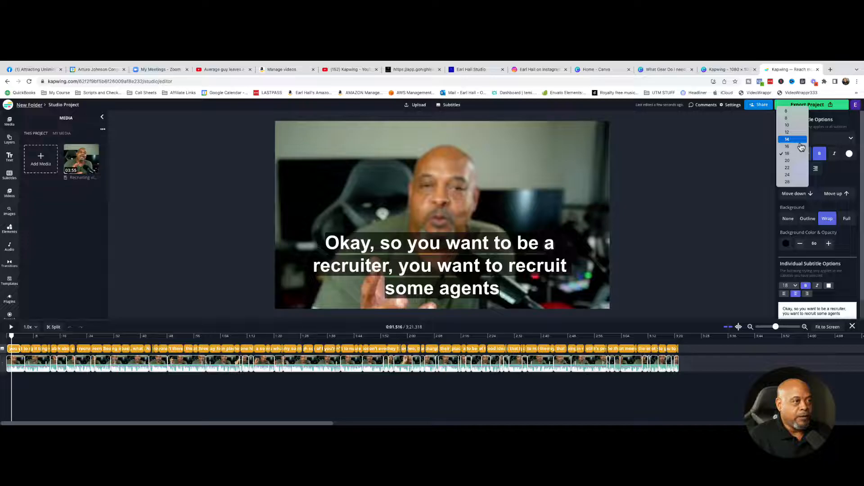
pyautogui.click(801, 145)
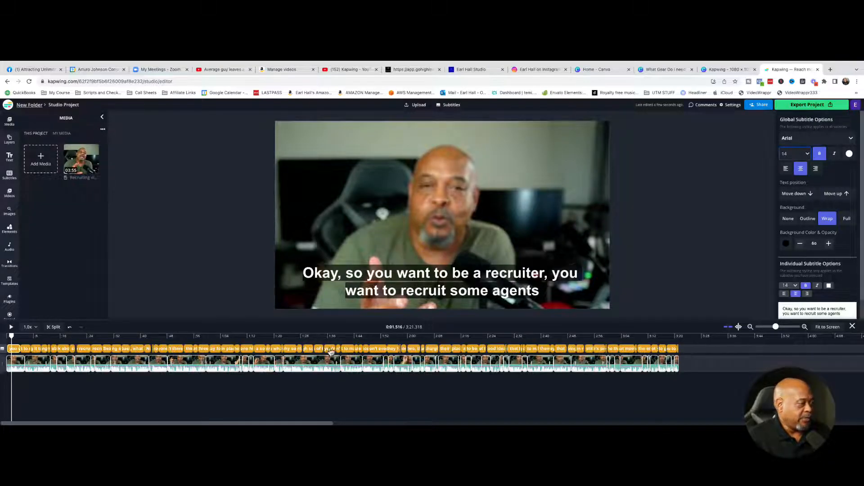
# Check the subtitles at several points along the timeline between about 1:33 and 3:18.
pyautogui.click(318, 339)
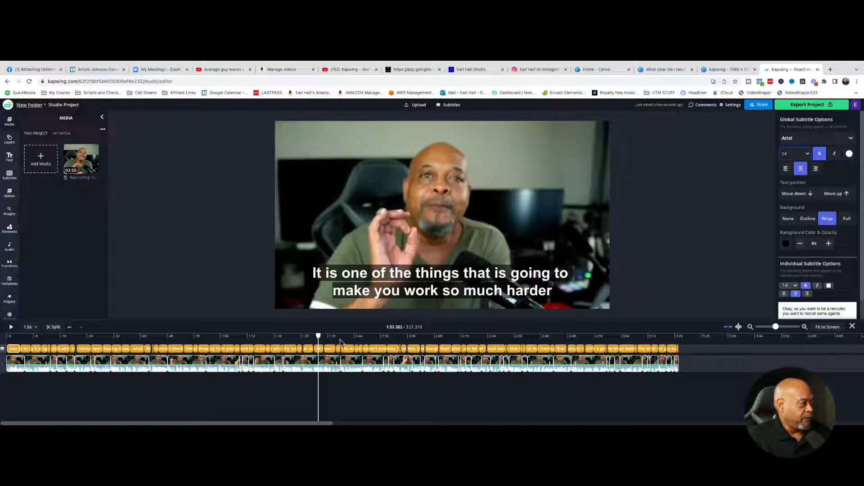
pyautogui.click(345, 339)
pyautogui.click(442, 336)
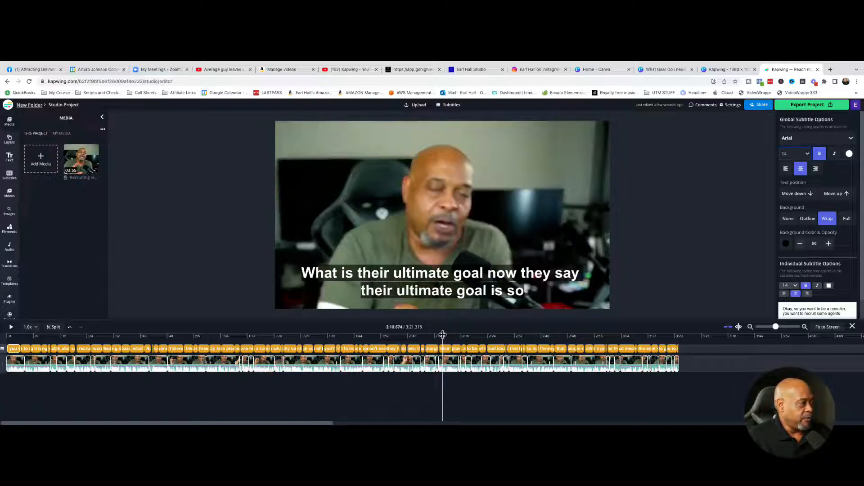
pyautogui.click(582, 339)
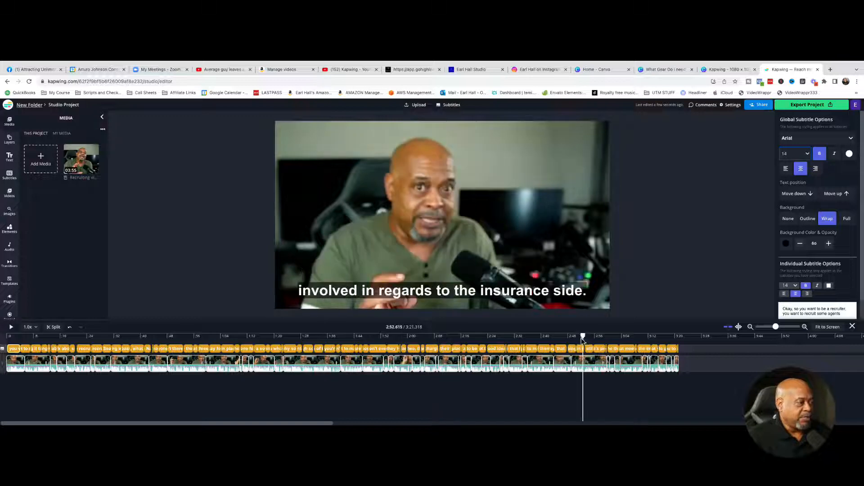
pyautogui.click(629, 338)
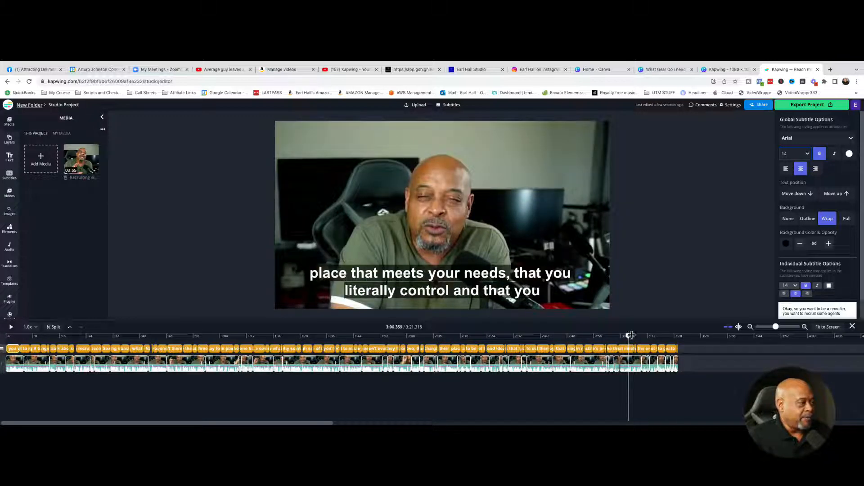
pyautogui.click(670, 337)
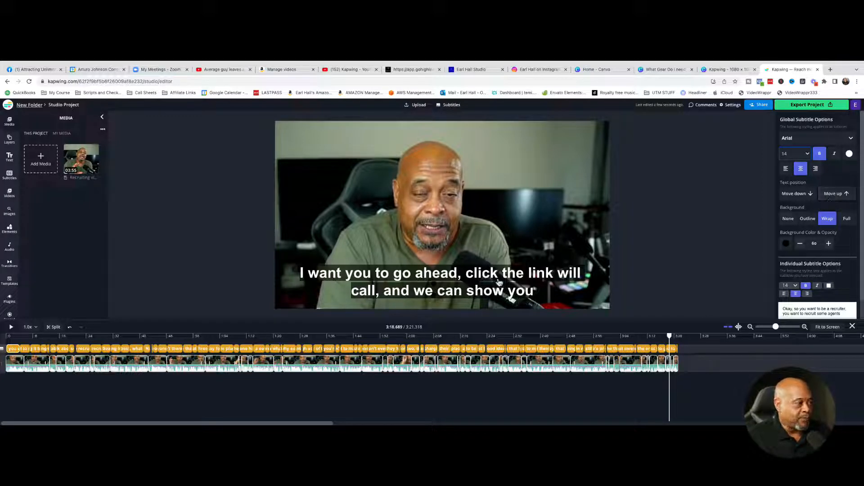
# Change the global subtitle background style to Outline with an opacity of 100.
pyautogui.scroll(-1, 820, 253)
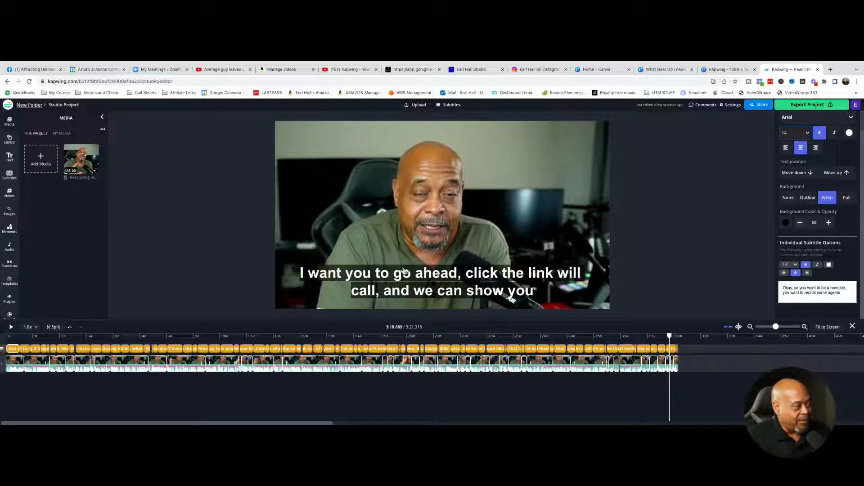
pyautogui.click(808, 197)
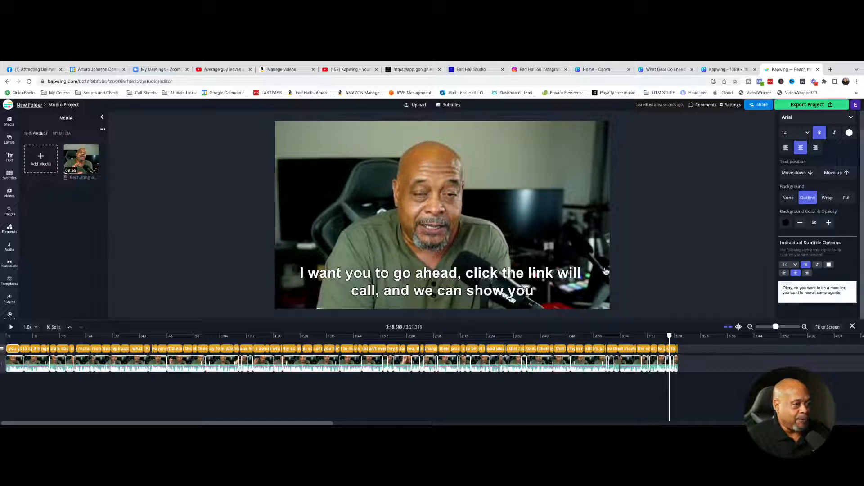
pyautogui.doubleClick(829, 224)
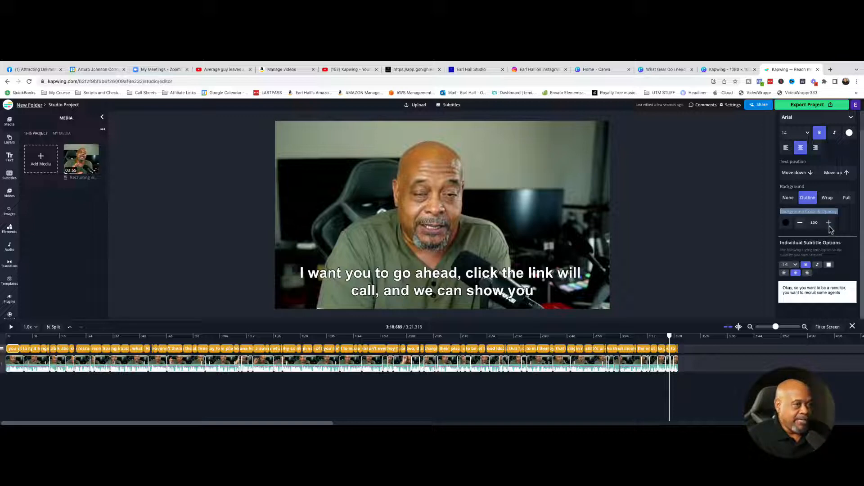
# Try the subtitle background opacity at 30, and raise it back to 100.
pyautogui.doubleClick(801, 227)
pyautogui.doubleClick(800, 227)
pyautogui.click(801, 226)
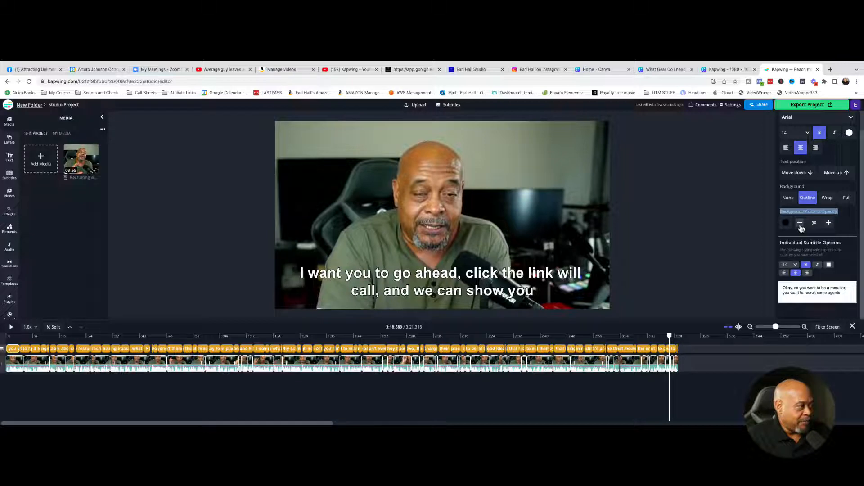
pyautogui.click(828, 225)
pyautogui.click(829, 225)
pyautogui.click(829, 225)
pyautogui.doubleClick(828, 225)
pyautogui.click(828, 225)
pyautogui.click(829, 226)
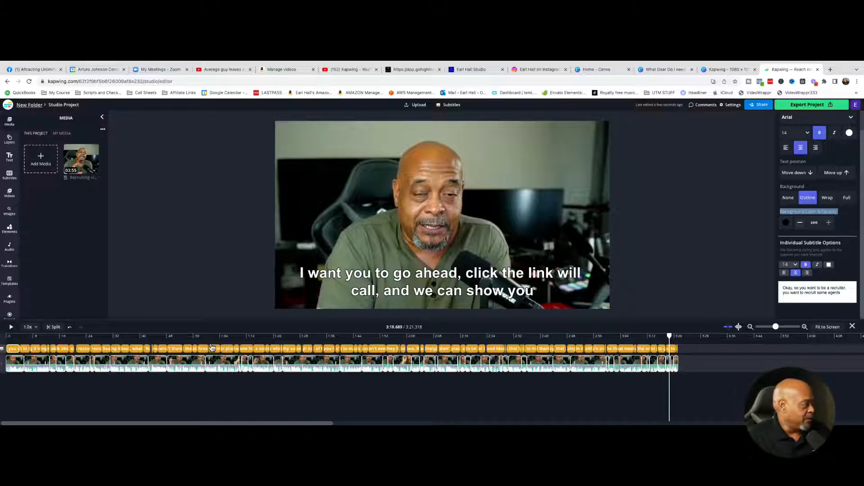
# Return the playhead to the start of the timeline and add an empty row above the video row.
pyautogui.click(10, 337)
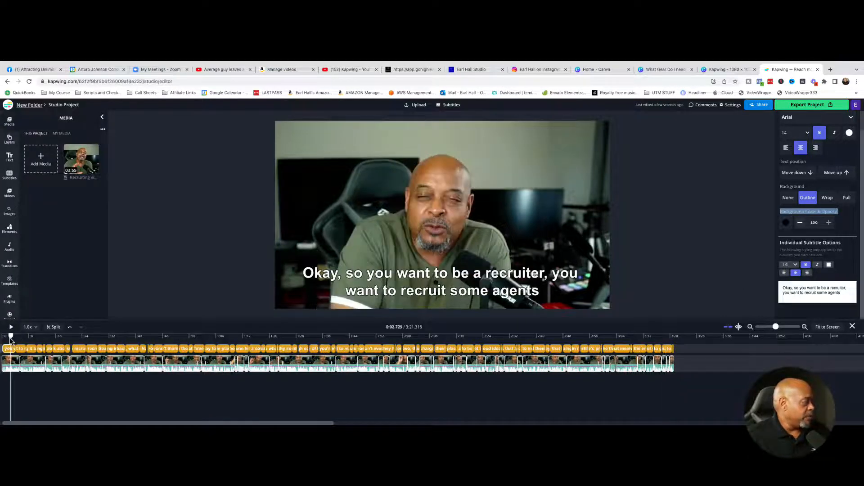
pyautogui.moveTo(10, 337); pyautogui.dragTo(2, 336)
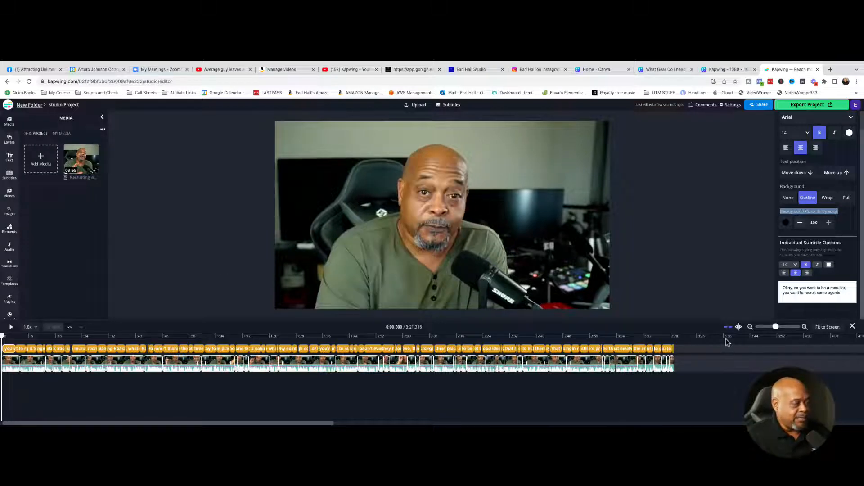
pyautogui.click(698, 365)
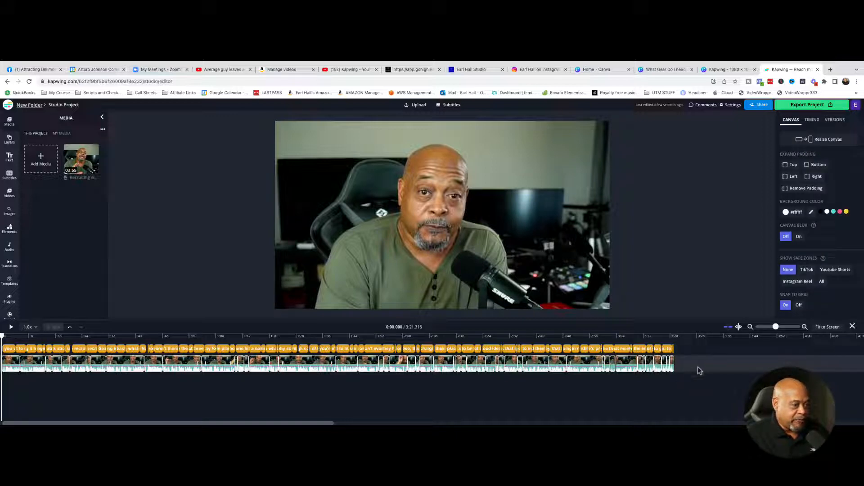
pyautogui.rightClick(694, 363)
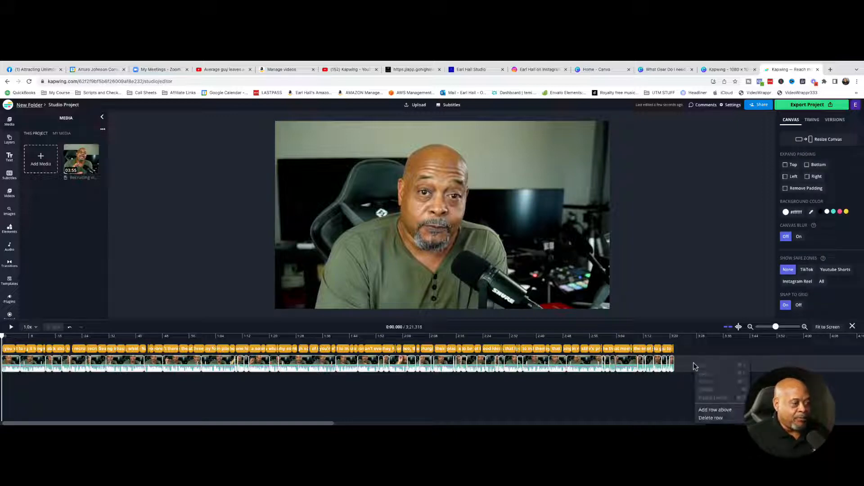
pyautogui.click(717, 410)
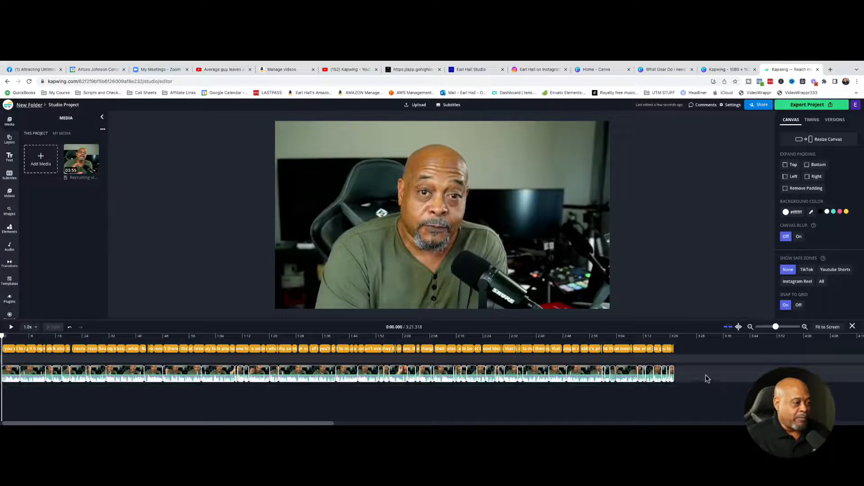
pyautogui.hscroll(1, 336, 364)
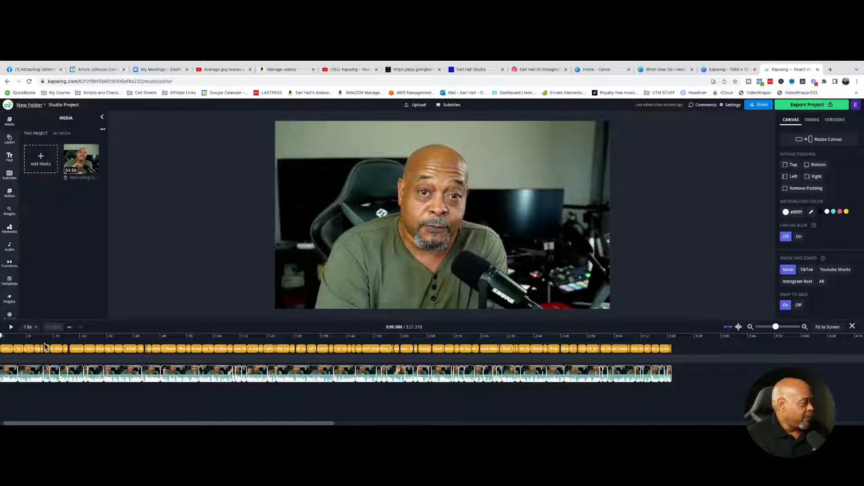
# Play the subtitled video from the start and, with the timeline enlarged, place the playhead at about 0:18.6, where the Navy is mentioned.
pyautogui.click(11, 327)
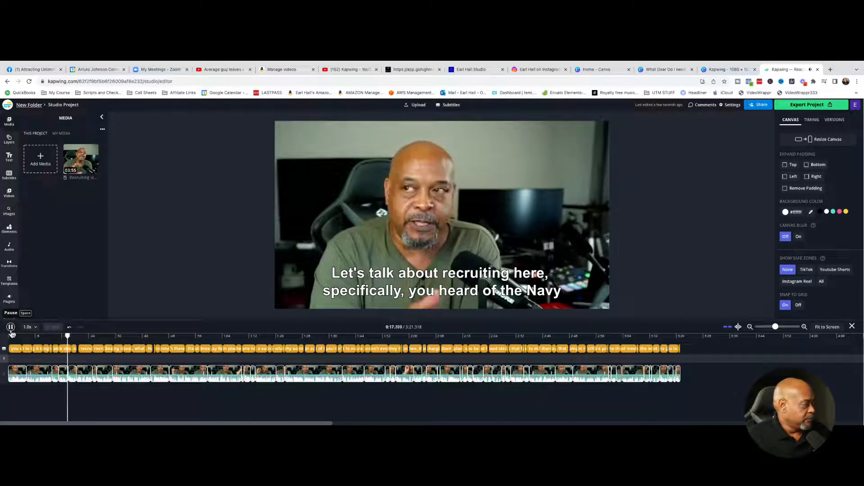
pyautogui.click(12, 332)
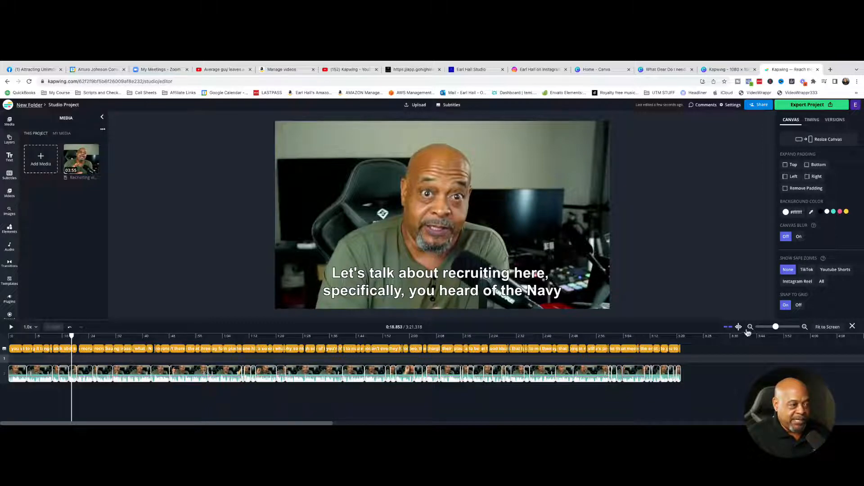
pyautogui.moveTo(778, 330); pyautogui.dragTo(791, 331)
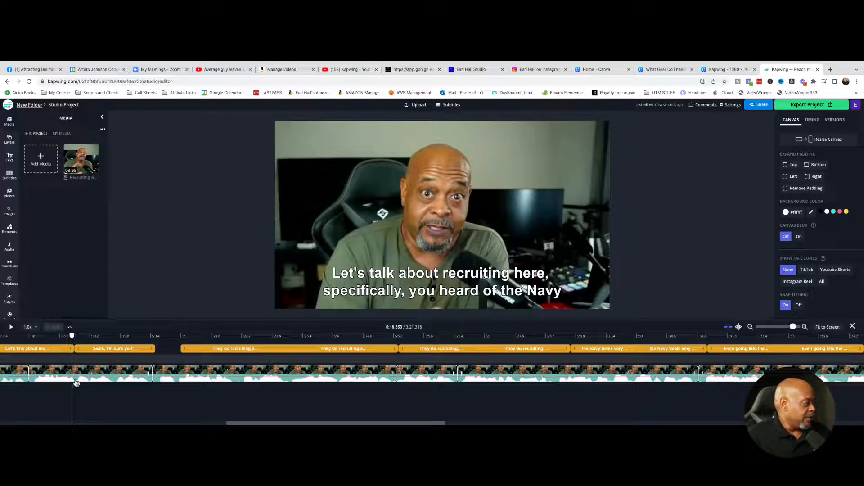
pyautogui.moveTo(72, 336); pyautogui.dragTo(26, 336)
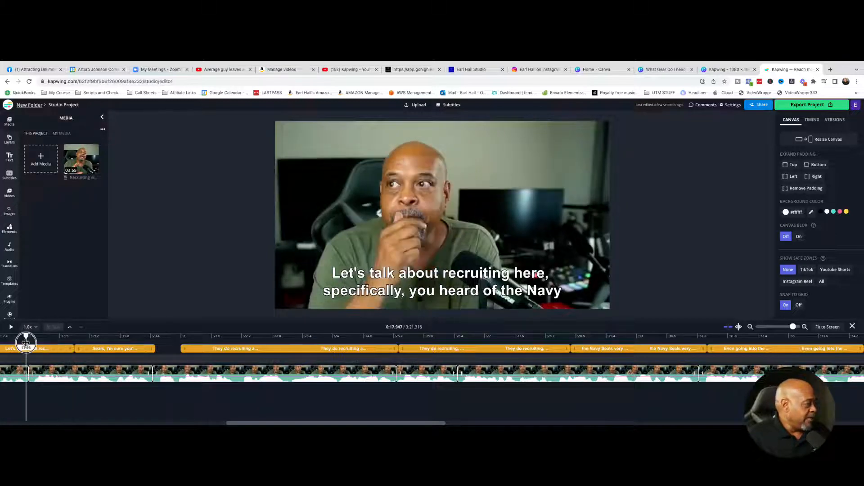
pyautogui.click(12, 328)
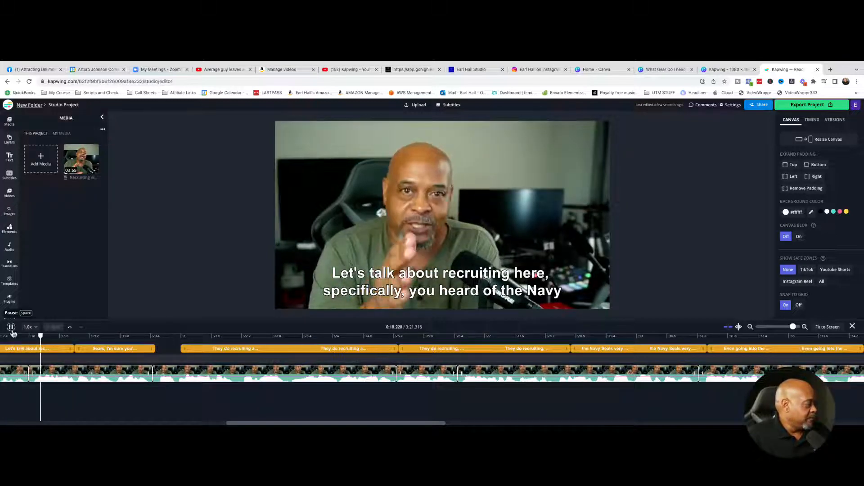
pyautogui.click(11, 328)
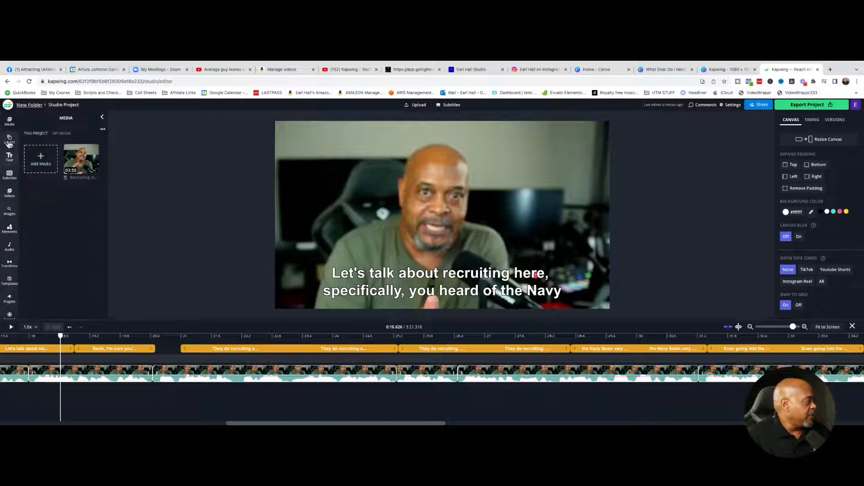
# Search the stock videos for "military training" and look through the results for suitable B-roll.
pyautogui.click(10, 194)
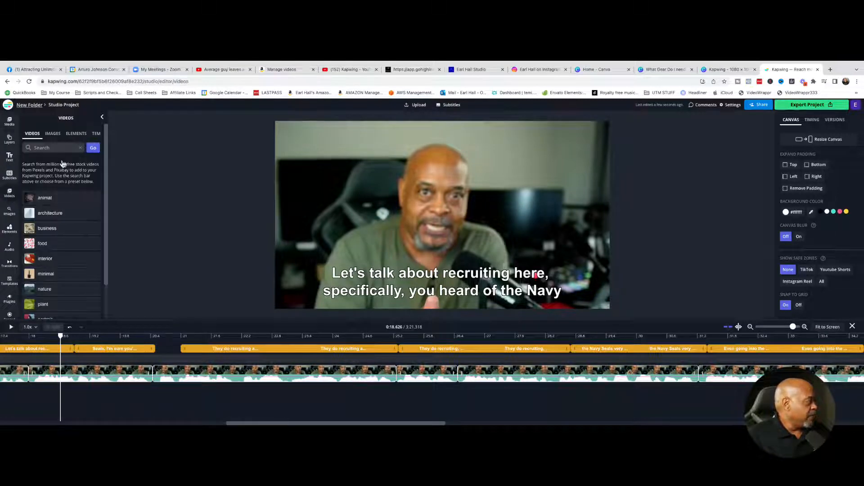
pyautogui.click(51, 151)
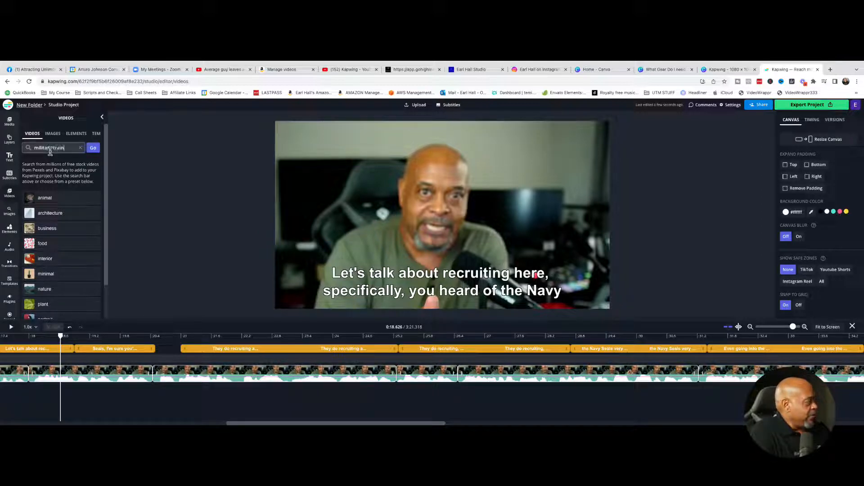
pyautogui.write('ing')
pyautogui.press('Return')
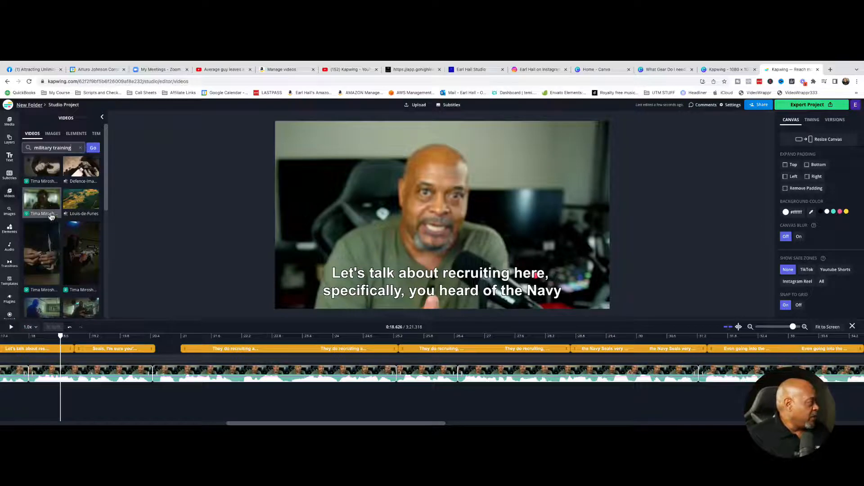
pyautogui.scroll(-5, 59, 205)
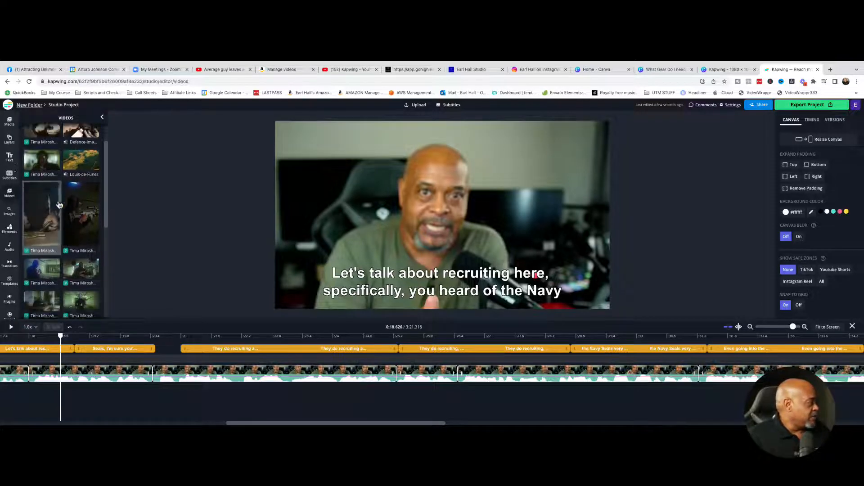
# Upload the stock clip of armed soldiers from the computer to the project's media.
pyautogui.click(10, 125)
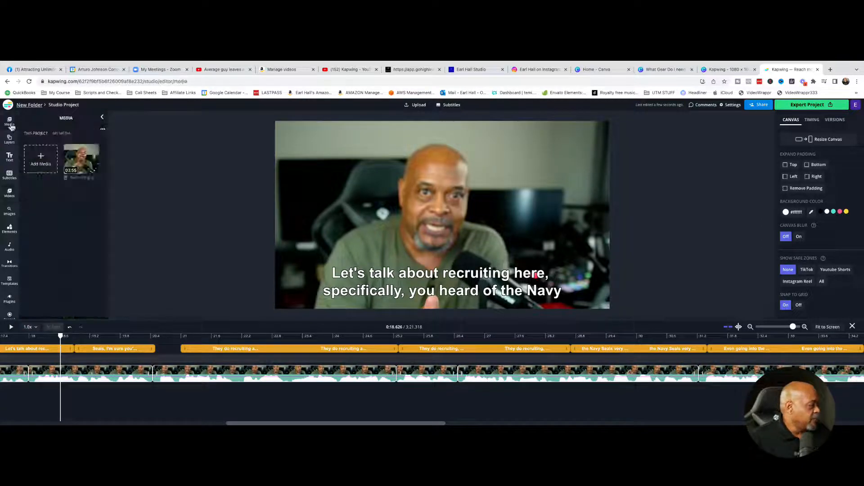
pyautogui.click(40, 165)
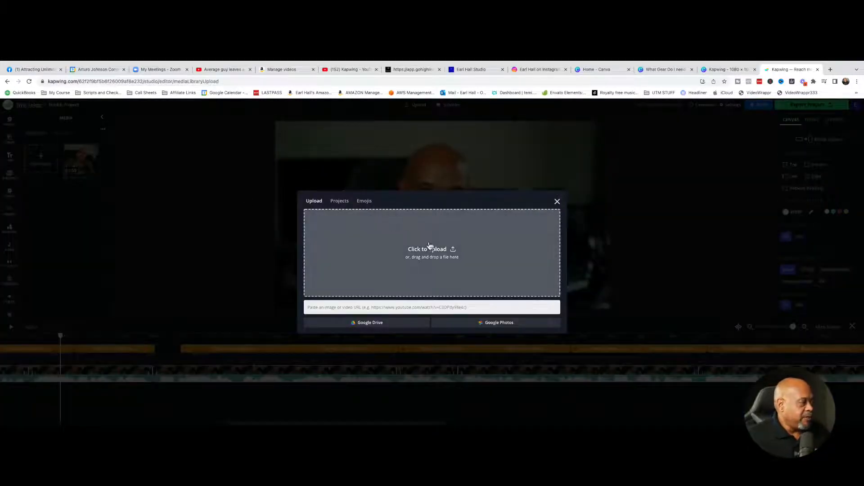
pyautogui.click(415, 263)
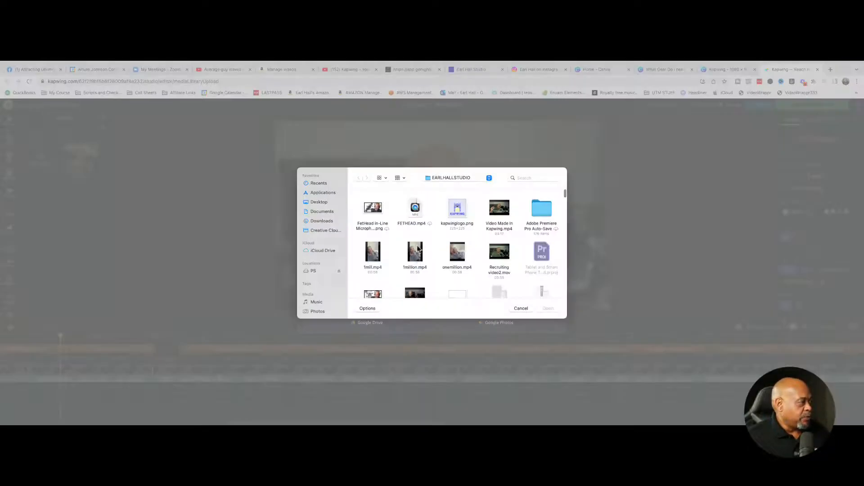
pyautogui.click(323, 221)
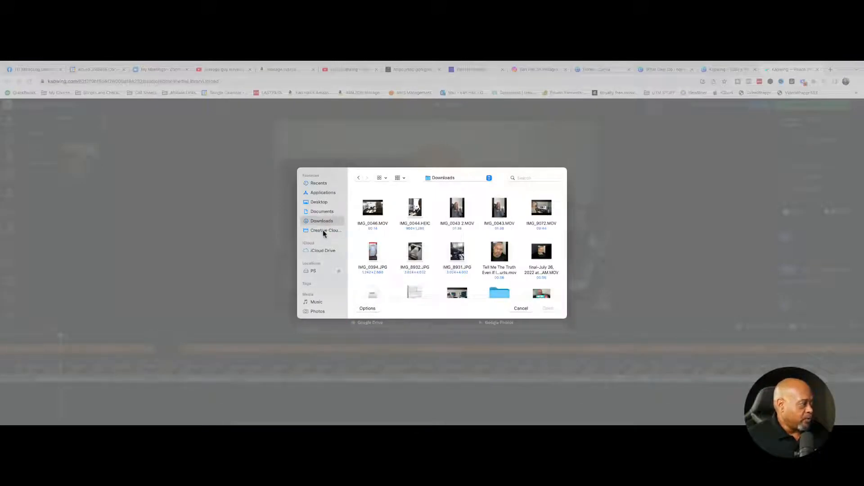
pyautogui.scroll(-2, 387, 214)
pyautogui.click(454, 178)
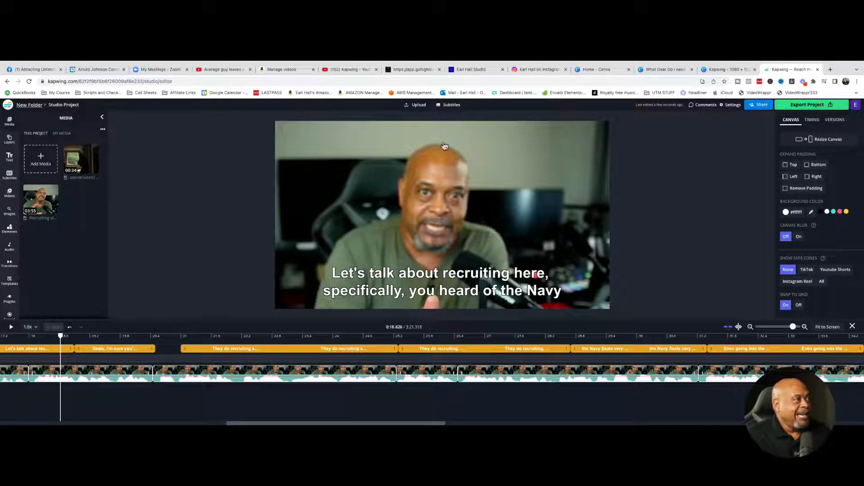
# Go to the Envato Elements site and search its Stock Video category for "military training".
pyautogui.click(559, 94)
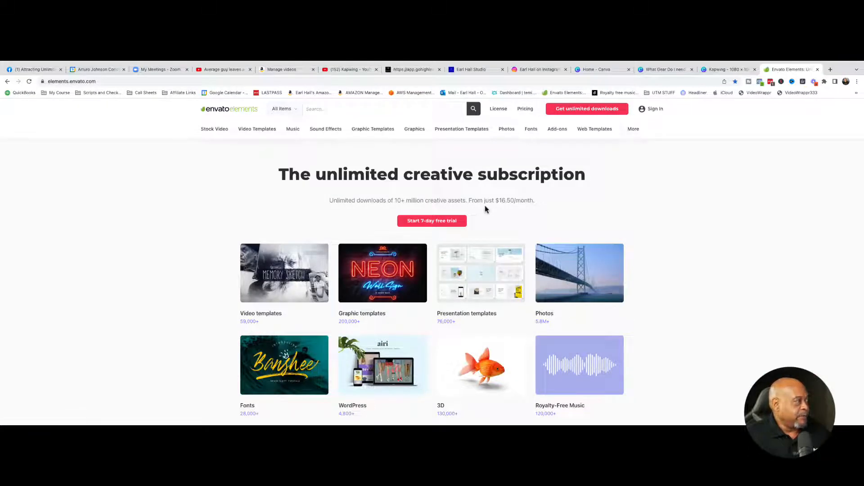
pyautogui.click(282, 109)
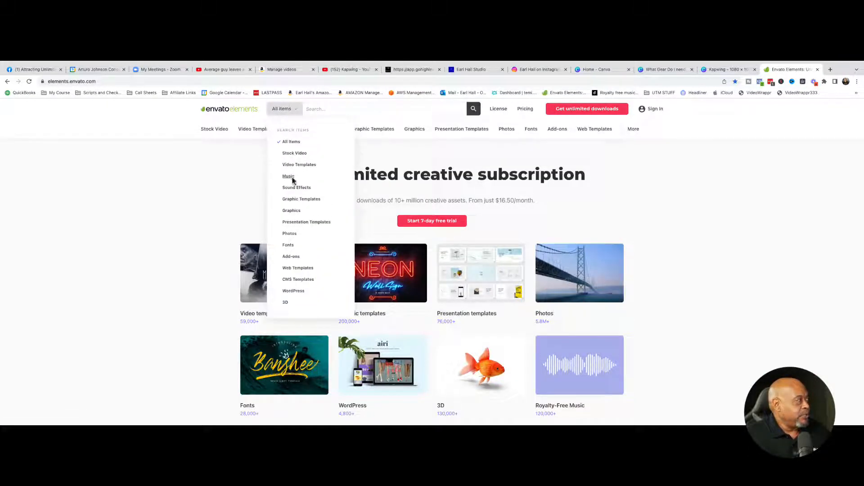
pyautogui.click(295, 154)
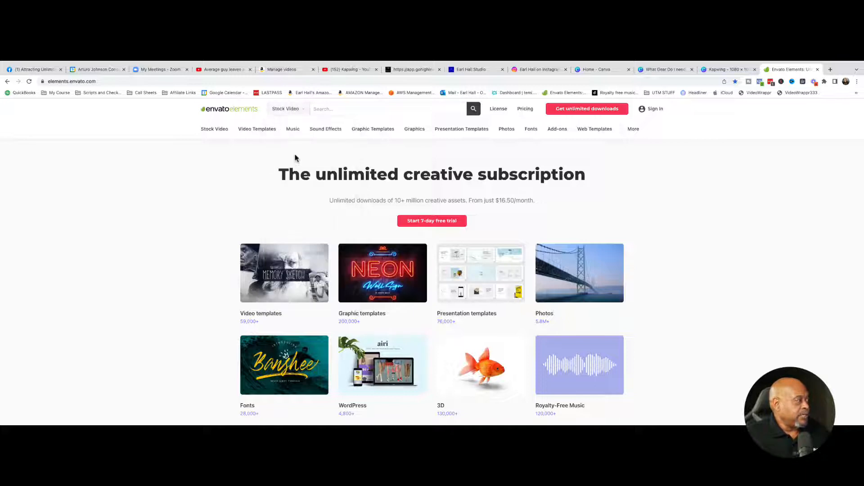
pyautogui.click(330, 112)
pyautogui.write('milita')
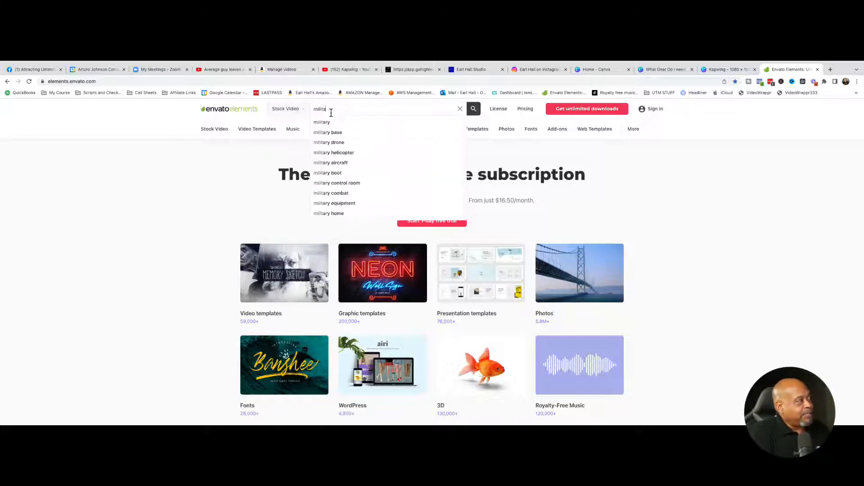
pyautogui.write('ry tra')
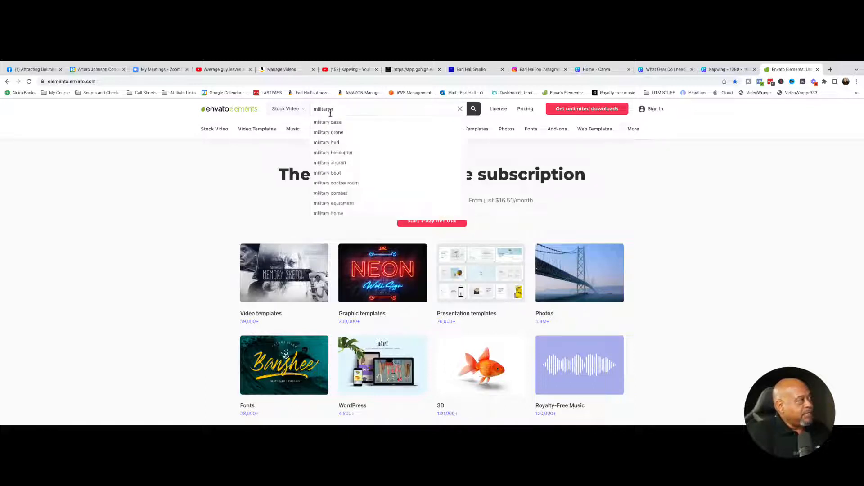
pyautogui.press('Return')
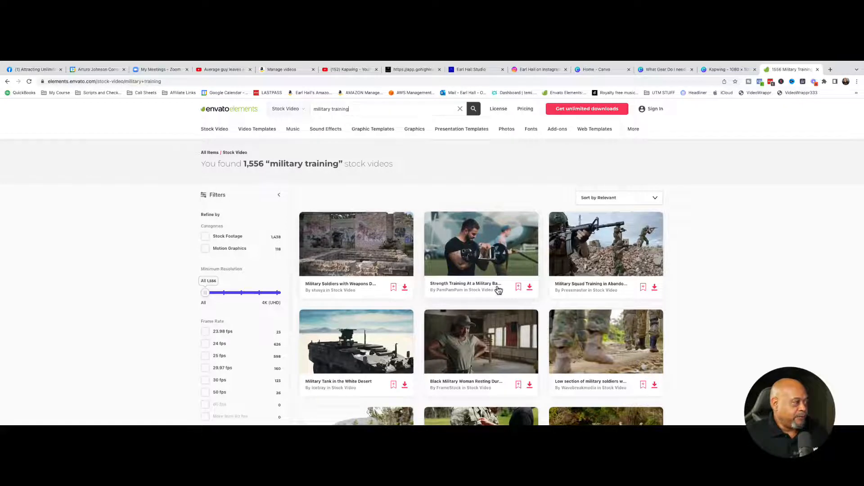
# Browse the Envato military training footage and return to the Kapwing project.
pyautogui.scroll(-3, 498, 289)
pyautogui.scroll(-5, 499, 290)
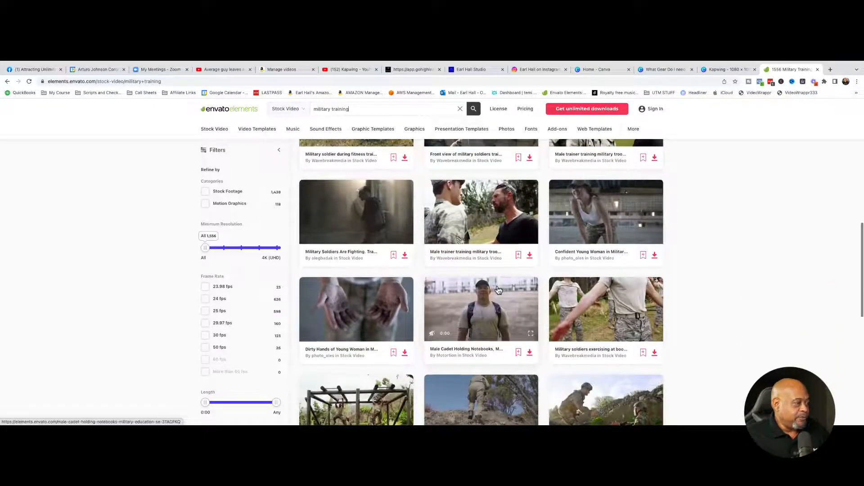
pyautogui.scroll(10, 499, 290)
pyautogui.moveTo(212, 138)
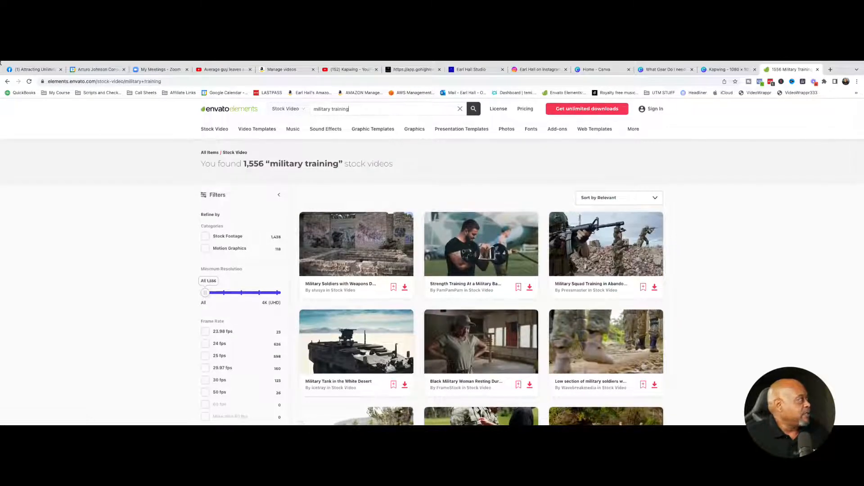
pyautogui.click(7, 99)
# Play back the recruiting video and stop the playhead at about 0:18.7, where the Navy is mentioned.
pyautogui.moveTo(82, 163)
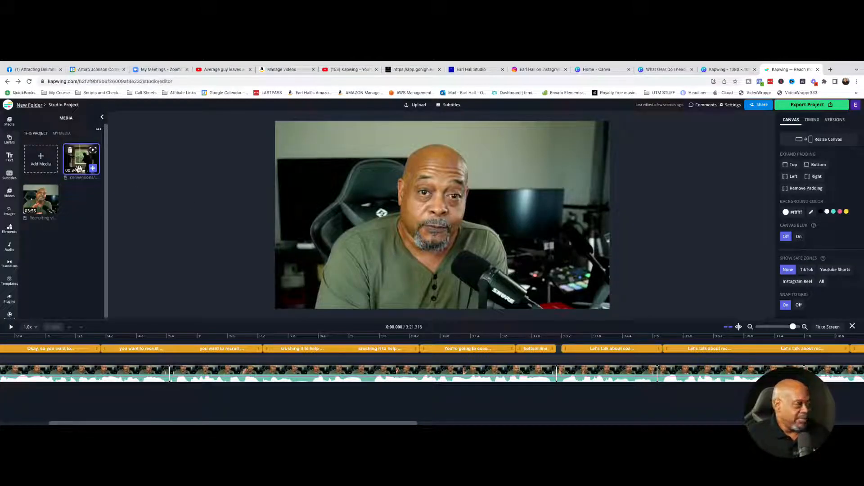
pyautogui.moveTo(793, 327)
pyautogui.mouseDown()
pyautogui.moveTo(768, 327)
pyautogui.moveTo(784, 329)
pyautogui.mouseUp()
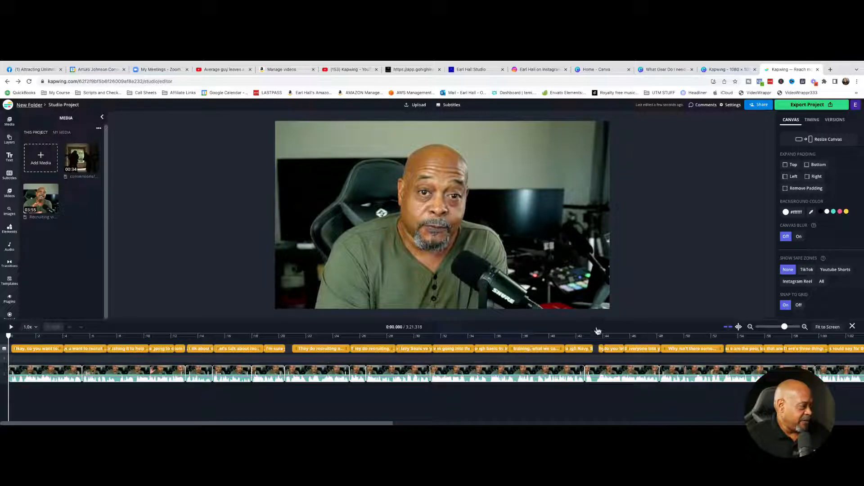
pyautogui.click(392, 337)
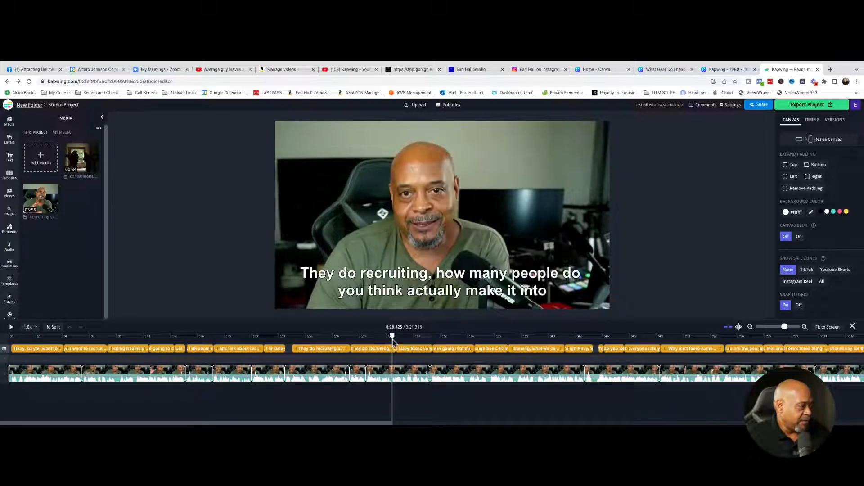
pyautogui.click(12, 331)
pyautogui.click(12, 332)
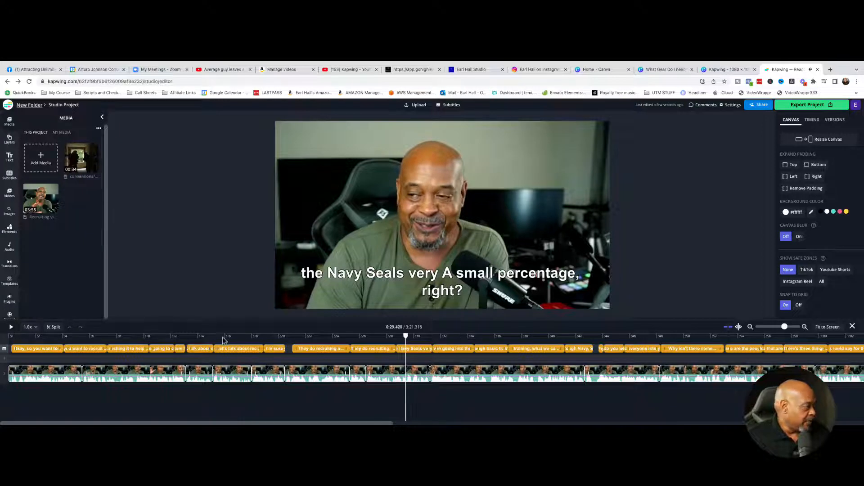
pyautogui.click(180, 337)
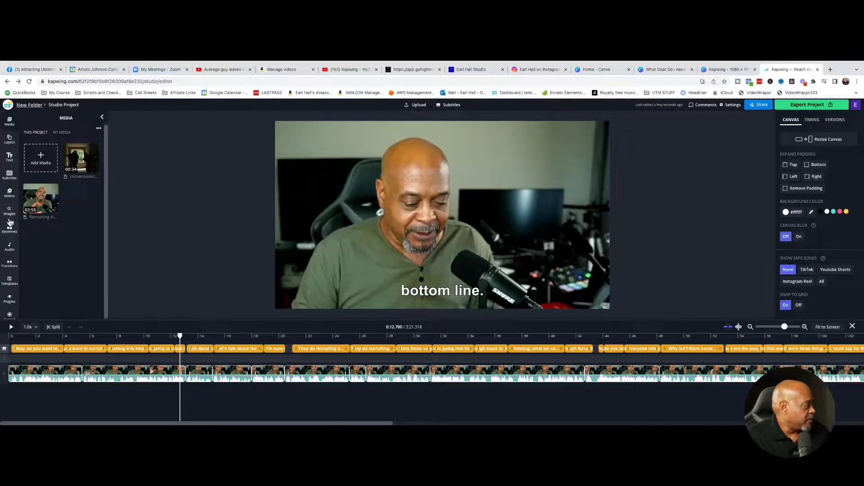
pyautogui.click(12, 332)
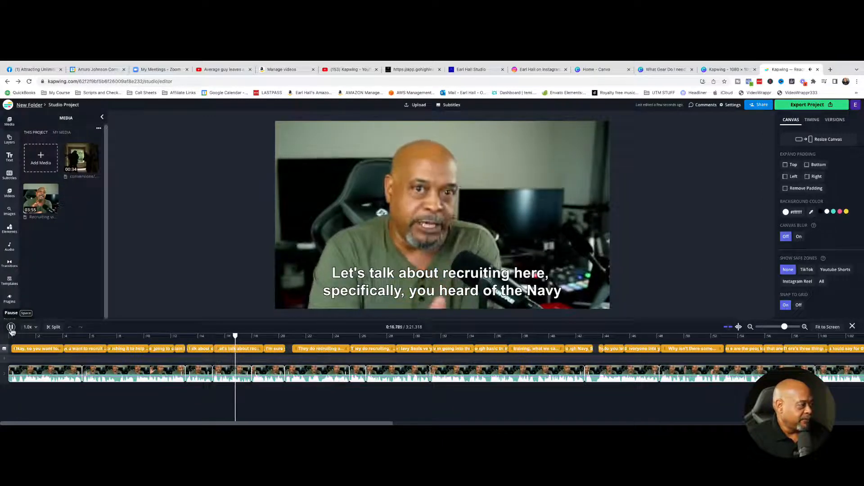
pyautogui.click(10, 328)
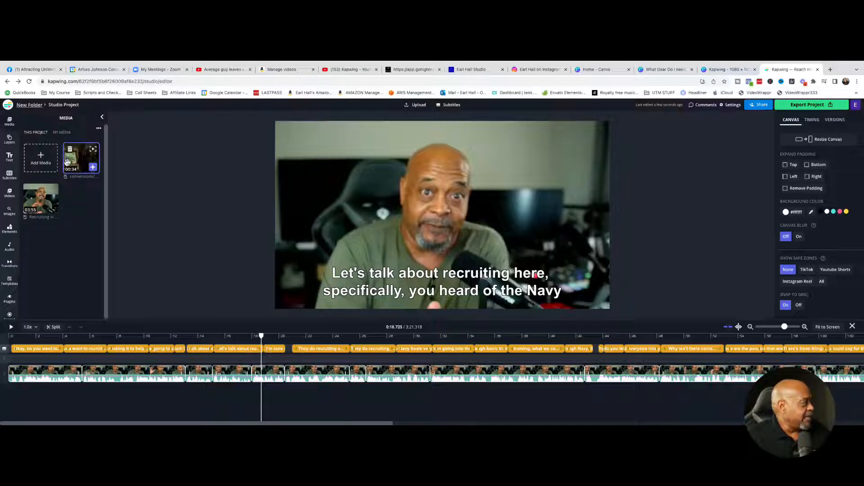
# Add the uploaded soldiers clip above the main video at the playhead and set its speed to 4x.
pyautogui.click(92, 168)
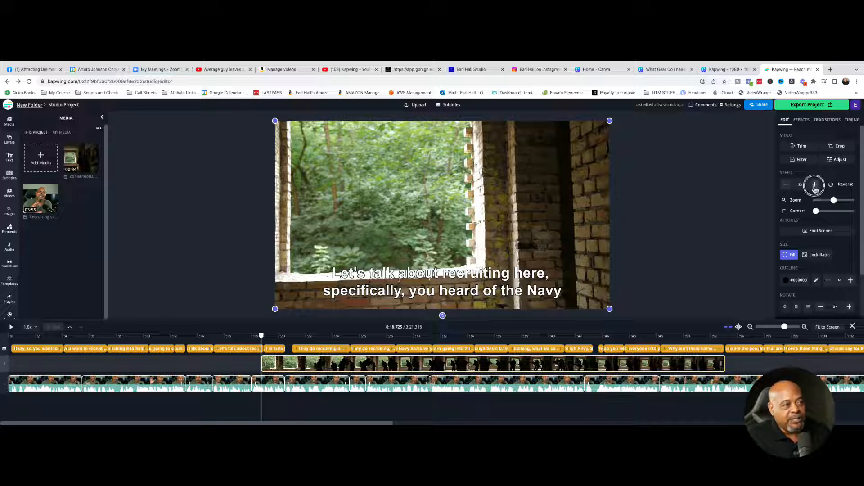
pyautogui.click(814, 185)
pyautogui.click(815, 185)
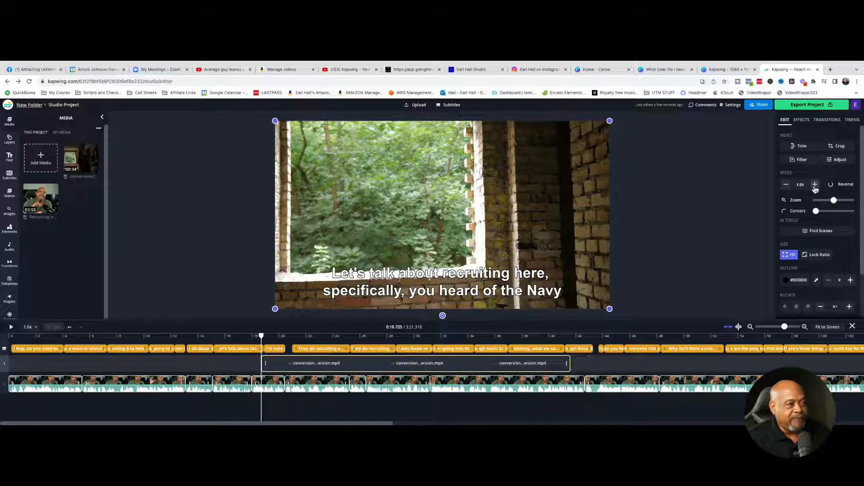
pyautogui.click(814, 184)
pyautogui.click(815, 184)
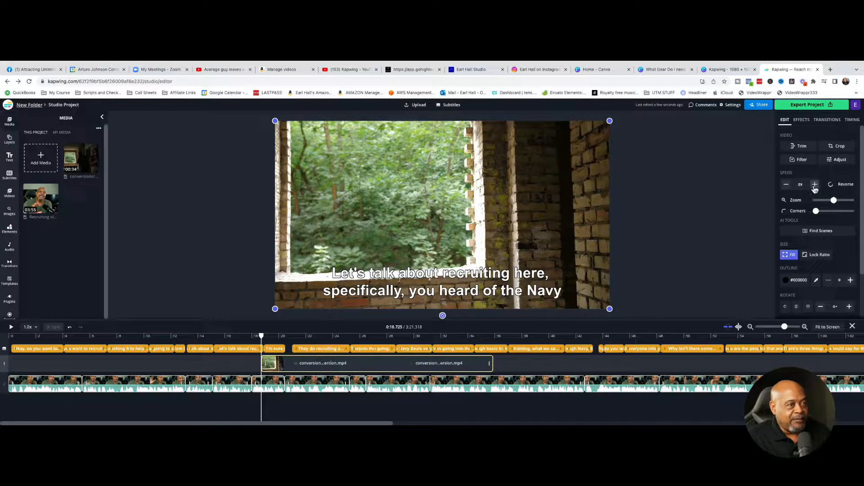
pyautogui.click(815, 185)
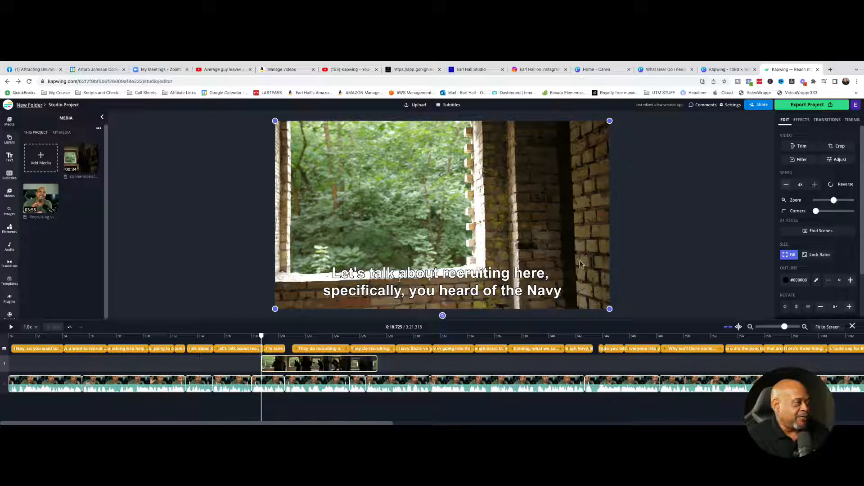
# Preview the overlaid soldiers clip from about 0:17.5 and trim its end to about 0:22.4.
pyautogui.click(244, 336)
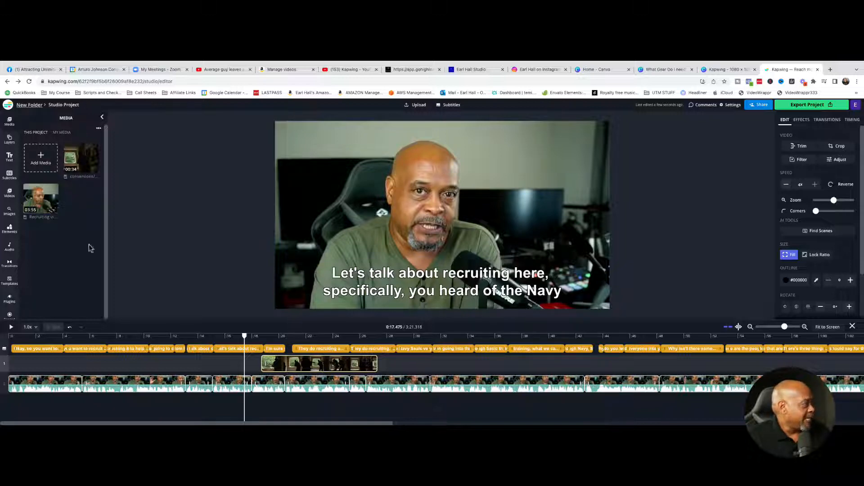
pyautogui.click(12, 329)
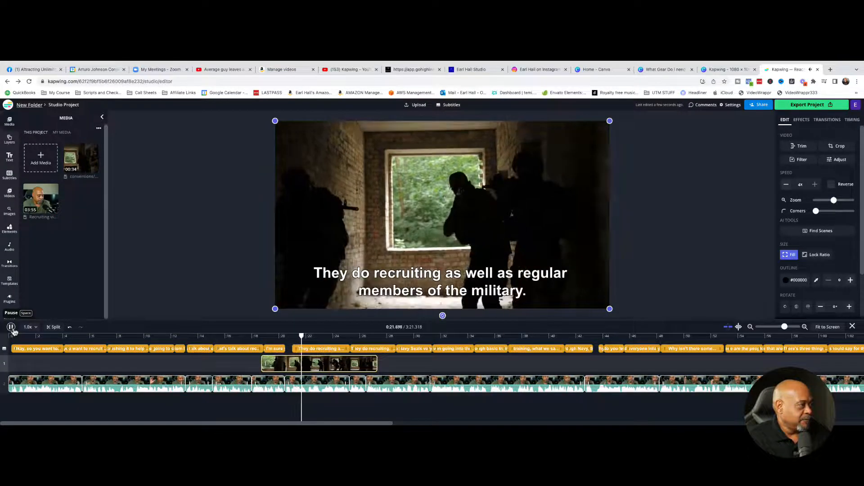
pyautogui.click(13, 329)
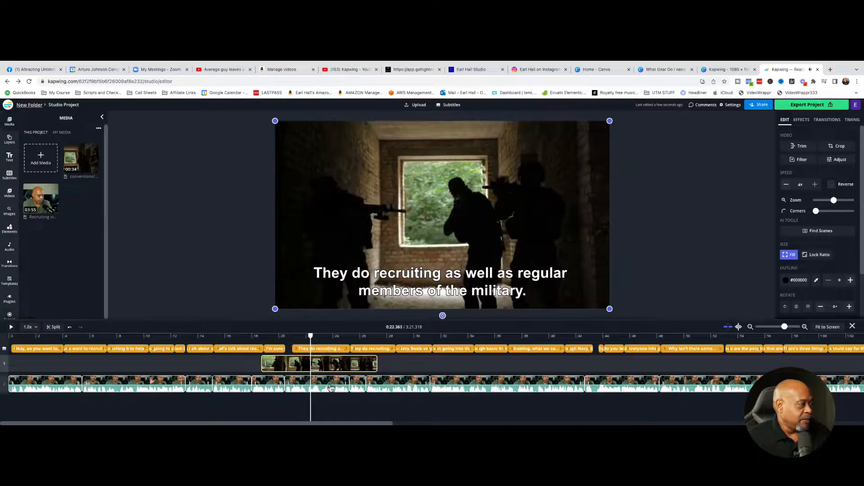
pyautogui.moveTo(376, 364); pyautogui.dragTo(310, 363)
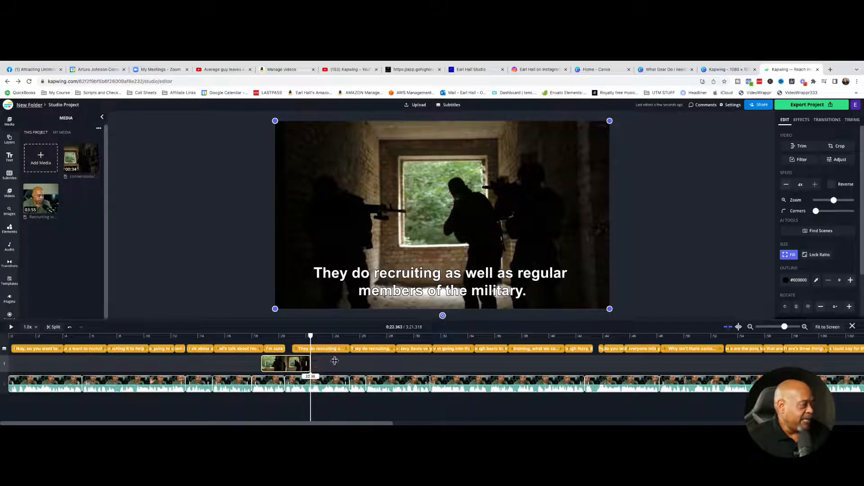
pyautogui.click(335, 360)
# Shorten the soldiers clip so it ends at about 0:21.4, and play the video from about 0:18.2.
pyautogui.click(297, 341)
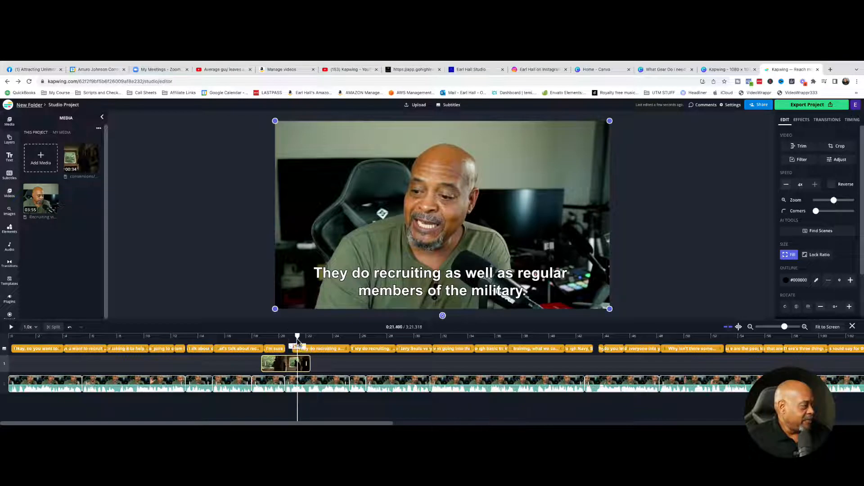
pyautogui.moveTo(309, 364); pyautogui.dragTo(297, 364)
pyautogui.click(253, 338)
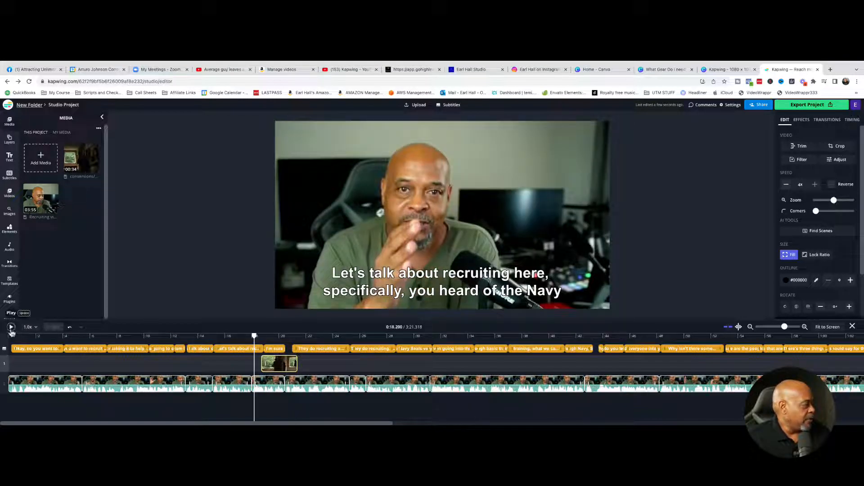
pyautogui.click(11, 328)
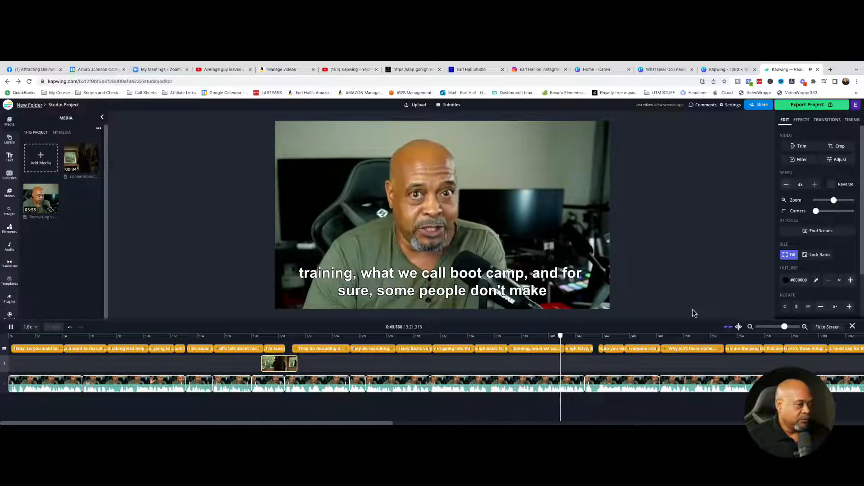
# Stop playback and move the playhead to about 0:43.9, just after the Navy SEALs training remark.
pyautogui.moveTo(784, 330); pyautogui.dragTo(778, 330)
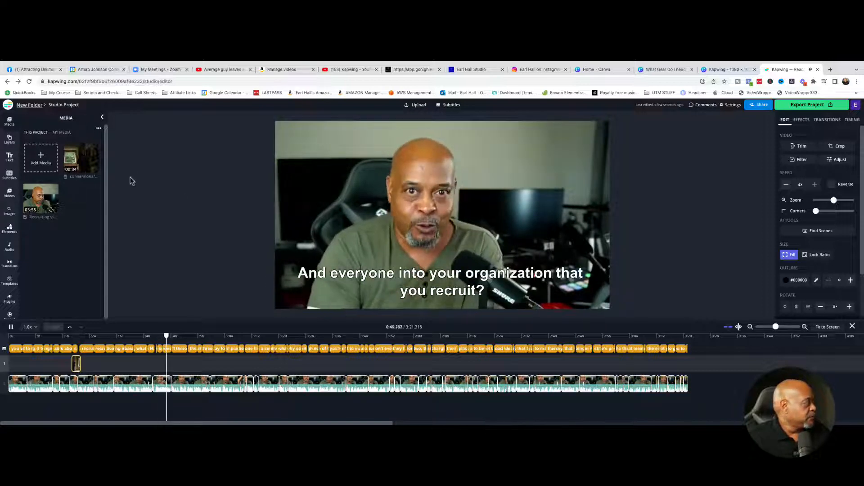
pyautogui.click(10, 327)
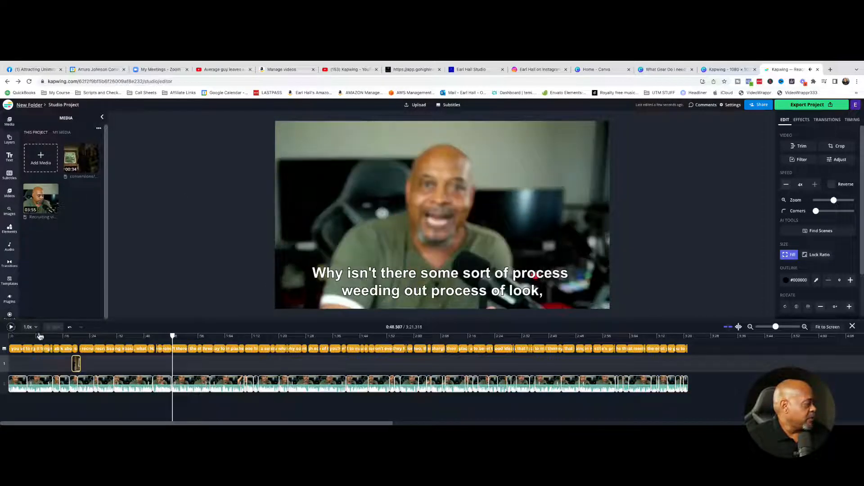
pyautogui.moveTo(170, 337); pyautogui.dragTo(157, 337)
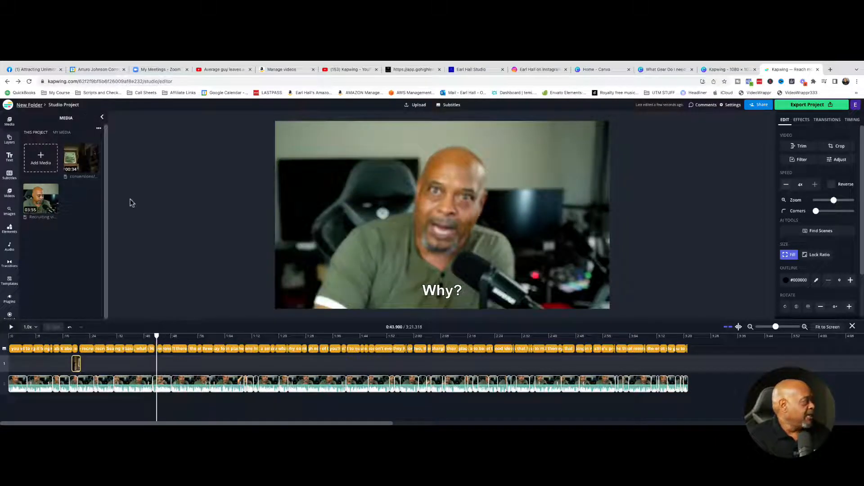
# Search the stock videos for "crowd of people" and add the busy shopping street clip above the main video at the playhead.
pyautogui.click(9, 192)
pyautogui.click(57, 148)
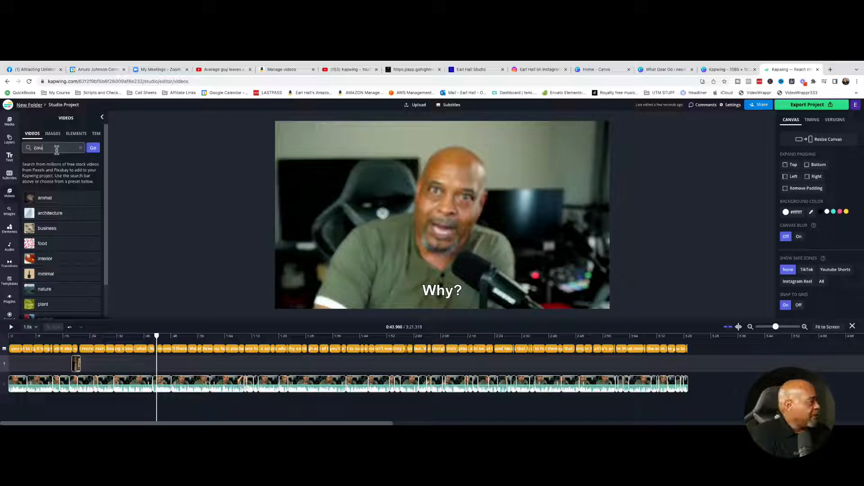
pyautogui.write('crowd of people')
pyautogui.press('Return')
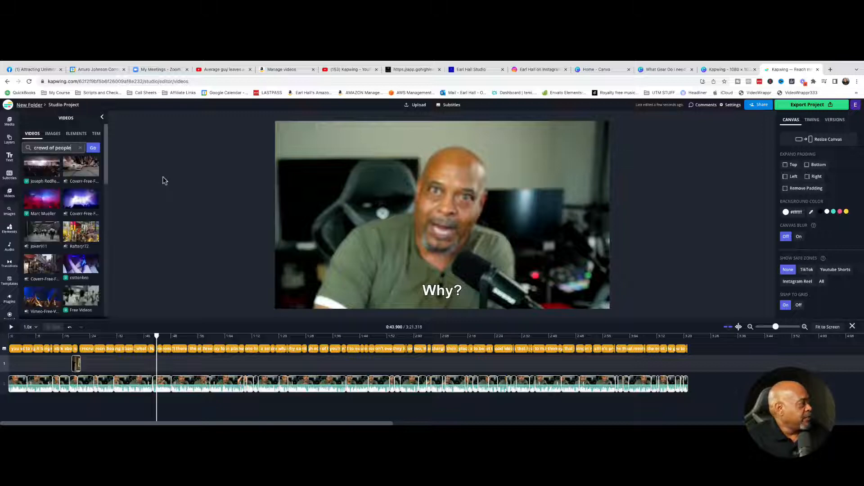
pyautogui.click(82, 238)
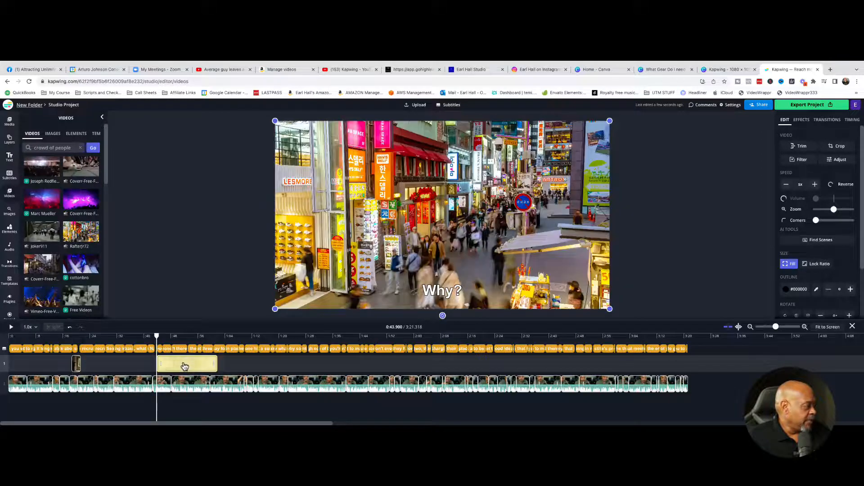
# Set the shopping street clip's speed to 4x and play the video from about 0:41.9 to preview it.
pyautogui.click(814, 186)
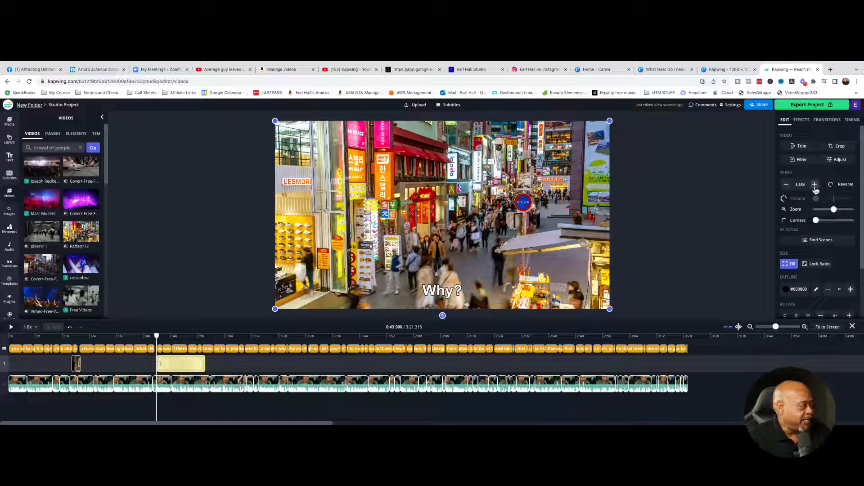
pyautogui.click(815, 185)
pyautogui.click(815, 185)
pyautogui.click(814, 185)
pyautogui.click(814, 185)
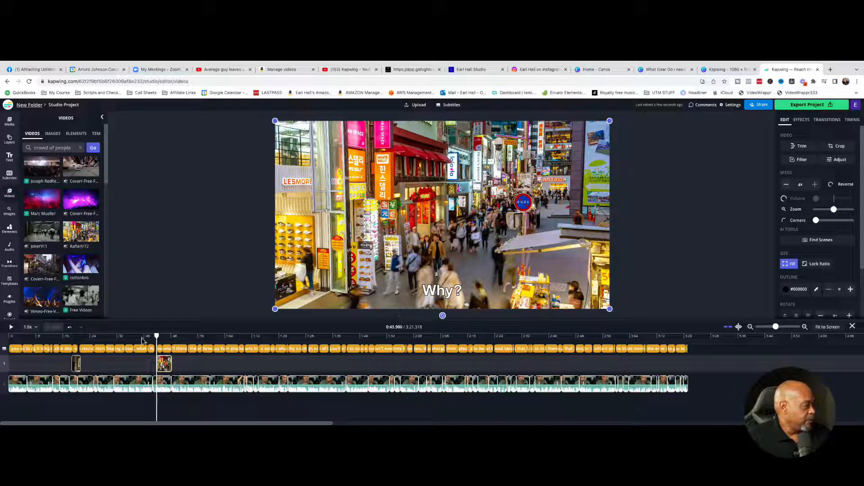
pyautogui.click(150, 338)
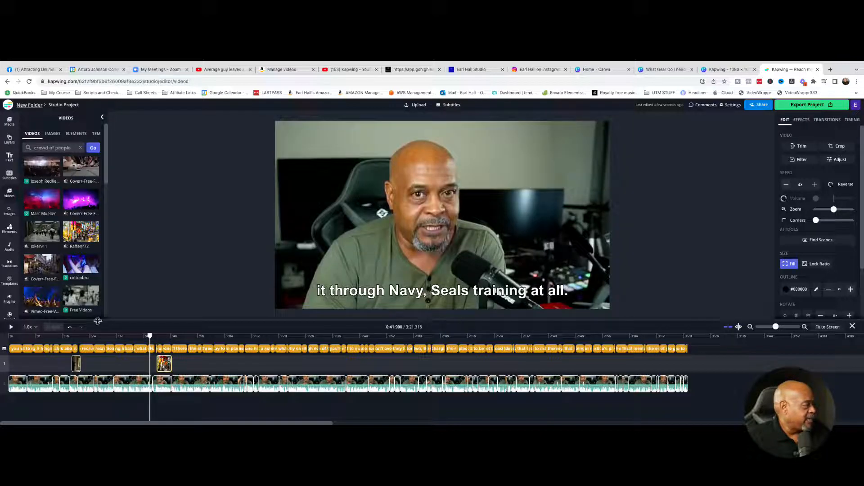
pyautogui.click(11, 332)
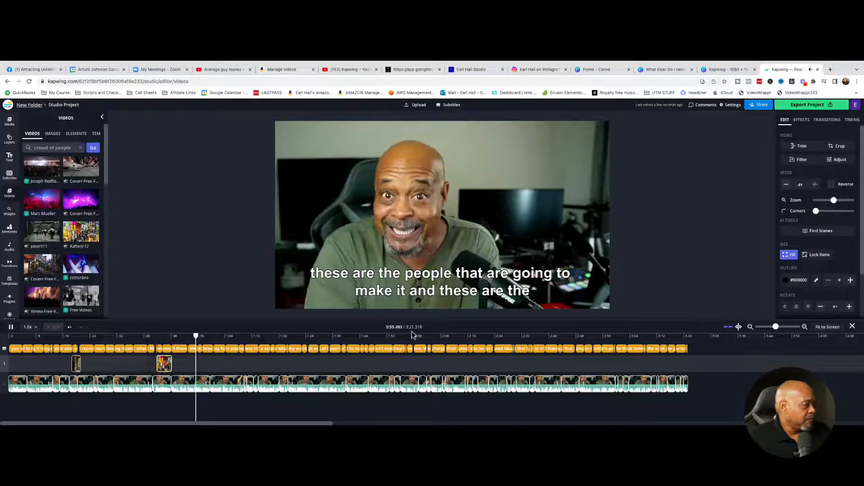
# Stop playback at about 0:56.9 and add the recycling bins clip from a stock video search for "separating trash".
pyautogui.click(11, 327)
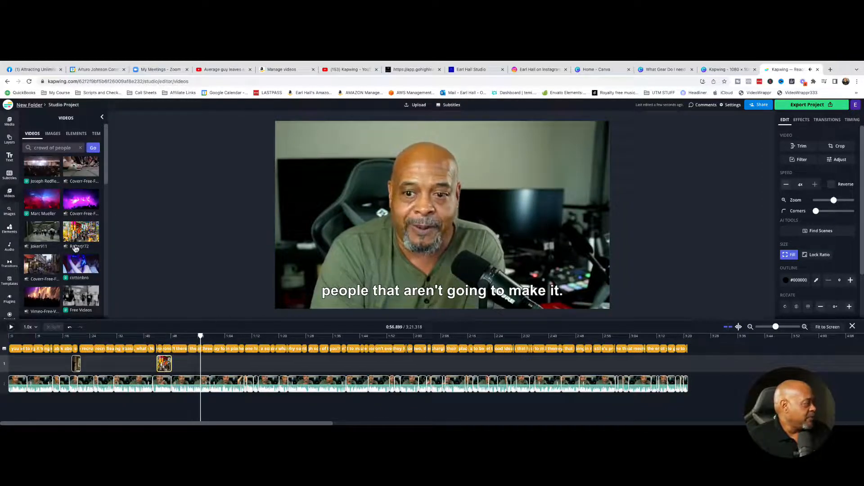
pyautogui.tripleClick(45, 150)
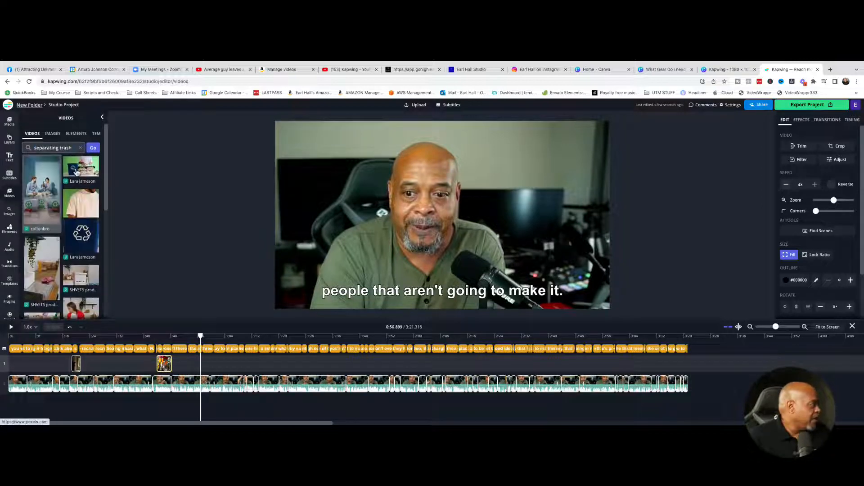
pyautogui.click(85, 171)
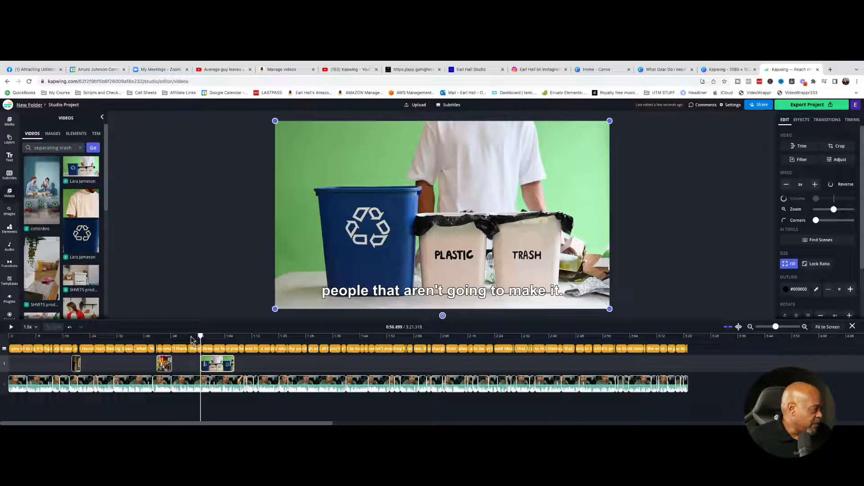
# Preview the recycling bins clip from about 0:54.1 and move it earlier so it starts at about 0:54.3.
pyautogui.click(191, 337)
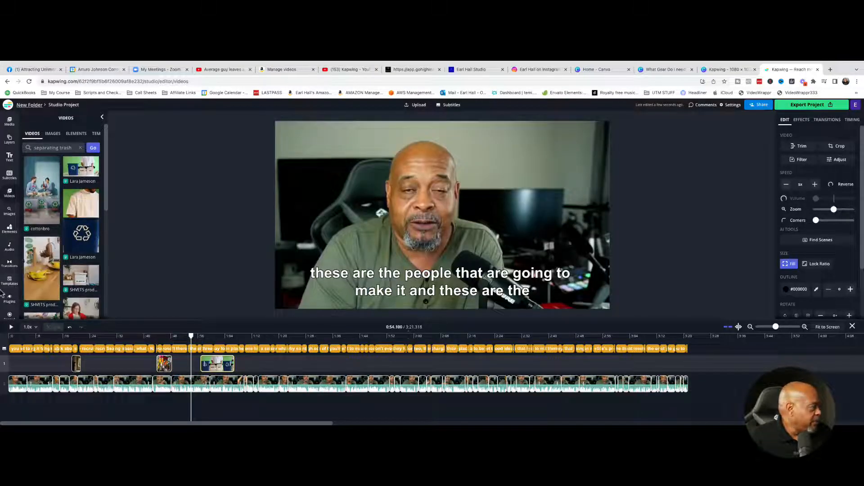
pyautogui.click(11, 327)
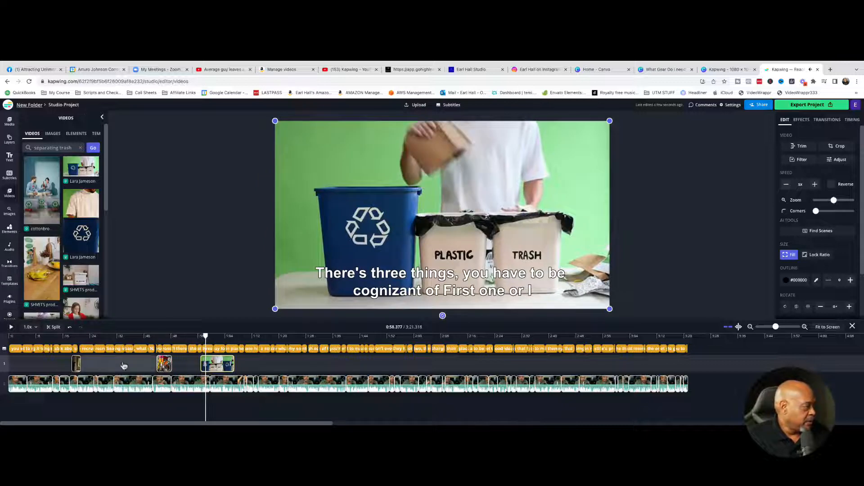
pyautogui.click(186, 336)
pyautogui.moveTo(220, 369); pyautogui.dragTo(206, 368)
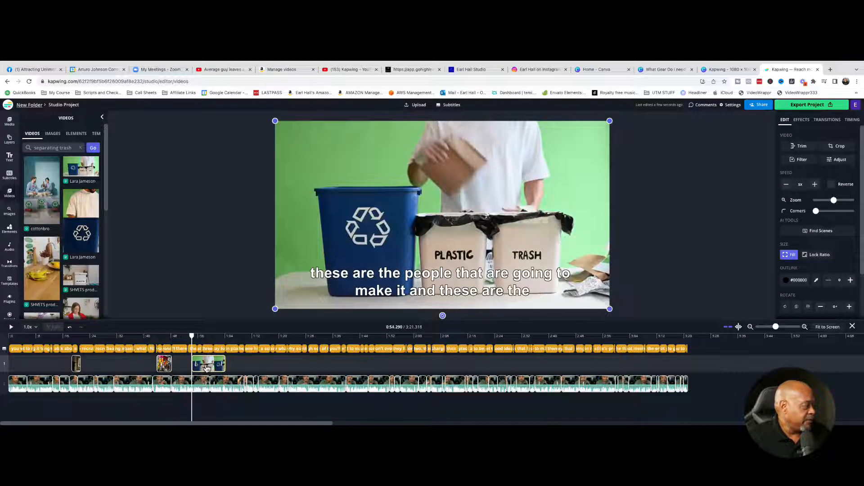
# Set the recycling bins clip's speed to 4x and play the video from about 0:53.
pyautogui.click(815, 185)
pyautogui.click(815, 185)
pyautogui.click(815, 185)
pyautogui.click(815, 185)
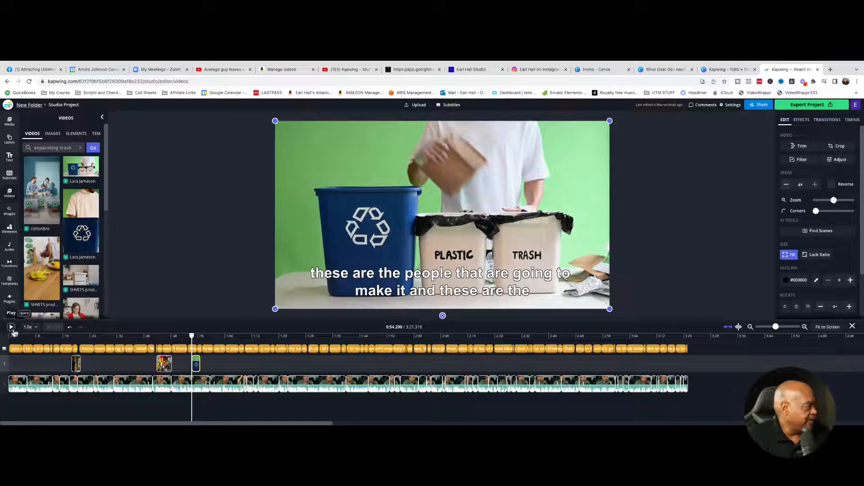
pyautogui.click(188, 336)
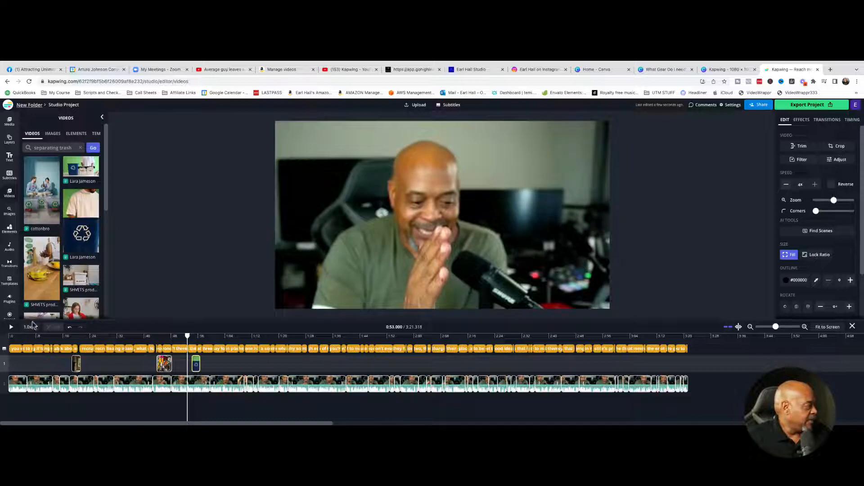
pyautogui.click(11, 327)
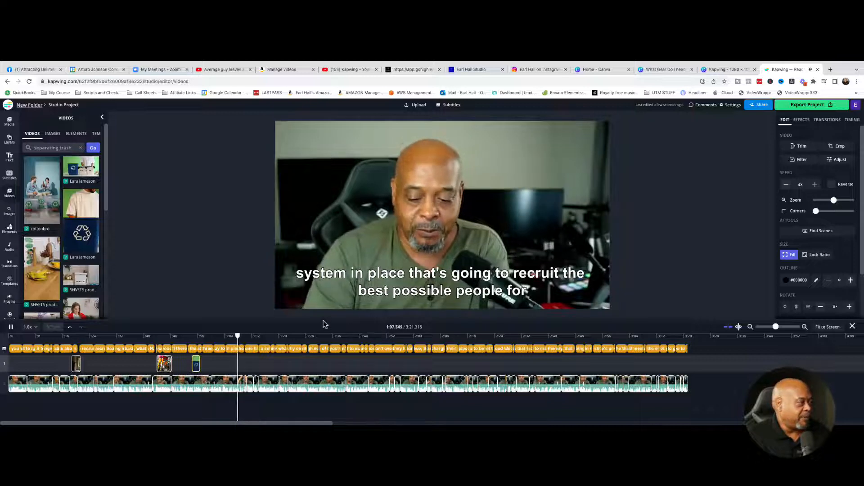
# Stop playback at about 1:10.5, where point number one is introduced, and add a square shape.
pyautogui.click(11, 327)
pyautogui.scroll(-1, 22, 225)
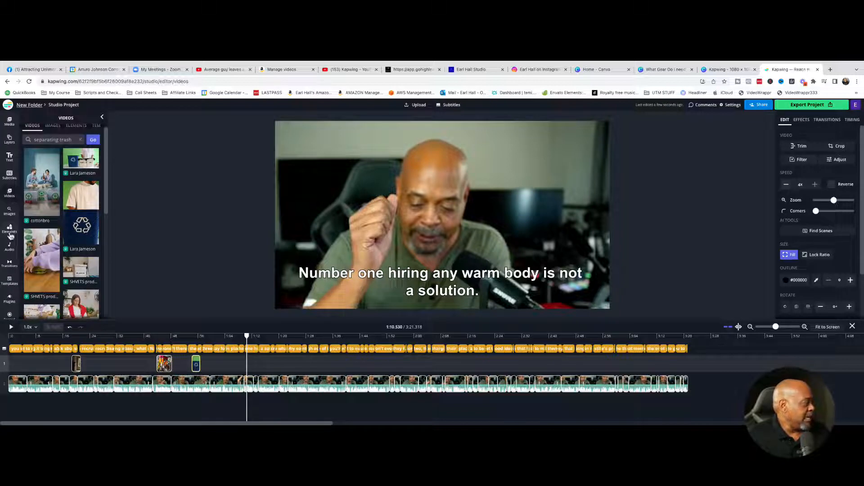
pyautogui.click(10, 229)
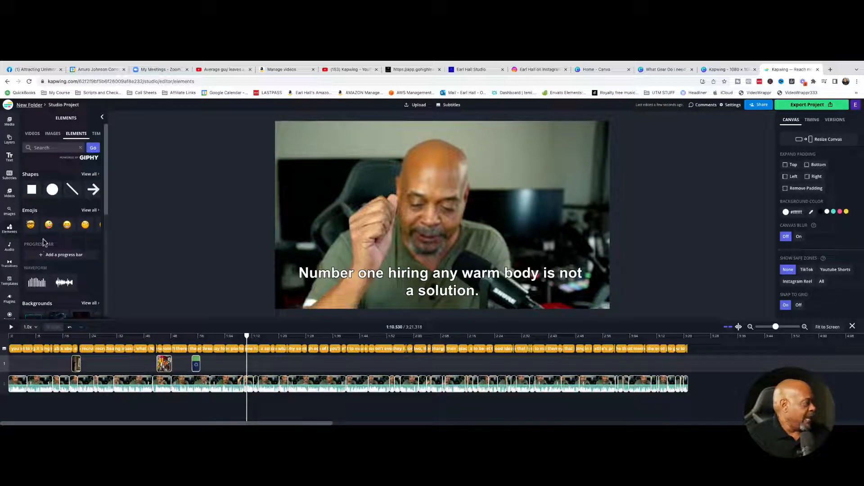
pyautogui.click(32, 190)
# Enlarge the black square until it covers the whole canvas.
pyautogui.moveTo(410, 237); pyautogui.dragTo(402, 208)
pyautogui.press('super+z')
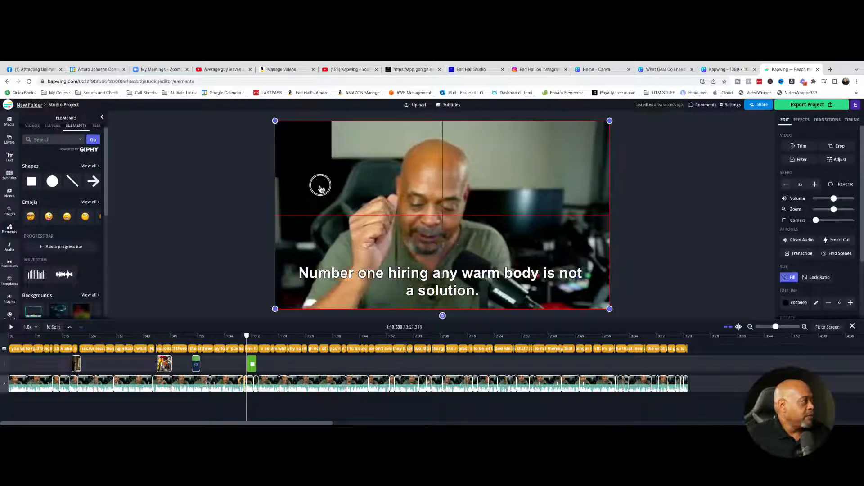
pyautogui.click(314, 174)
pyautogui.moveTo(331, 177); pyautogui.dragTo(609, 308)
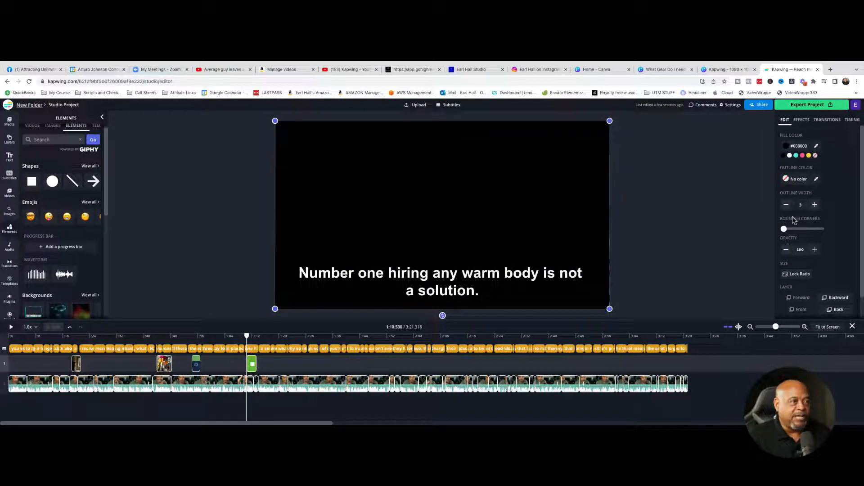
# Set the black rectangle's opacity to 80 and extend its left edge slightly past the canvas.
pyautogui.scroll(-1, 832, 227)
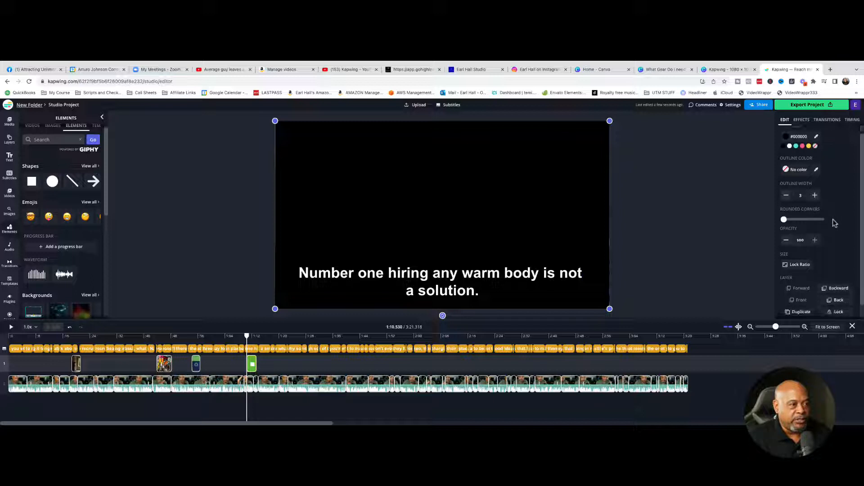
pyautogui.click(786, 236)
pyautogui.click(815, 236)
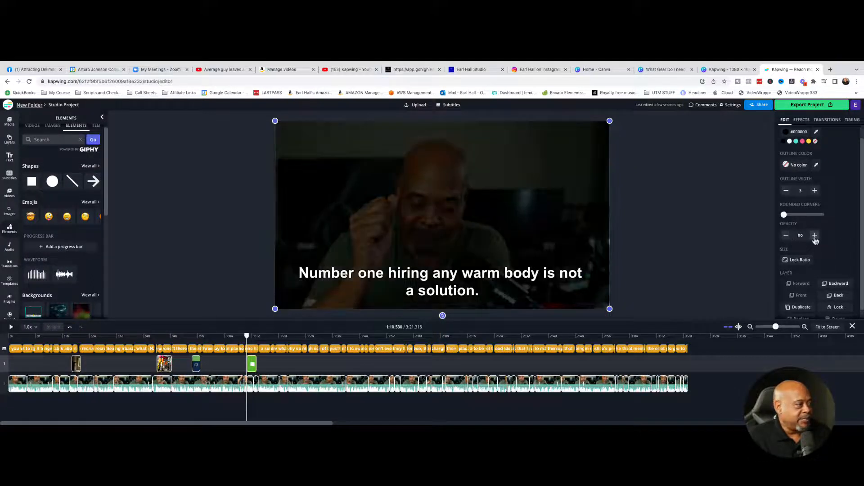
pyautogui.click(346, 115)
pyautogui.click(299, 143)
pyautogui.moveTo(274, 122); pyautogui.dragTo(271, 121)
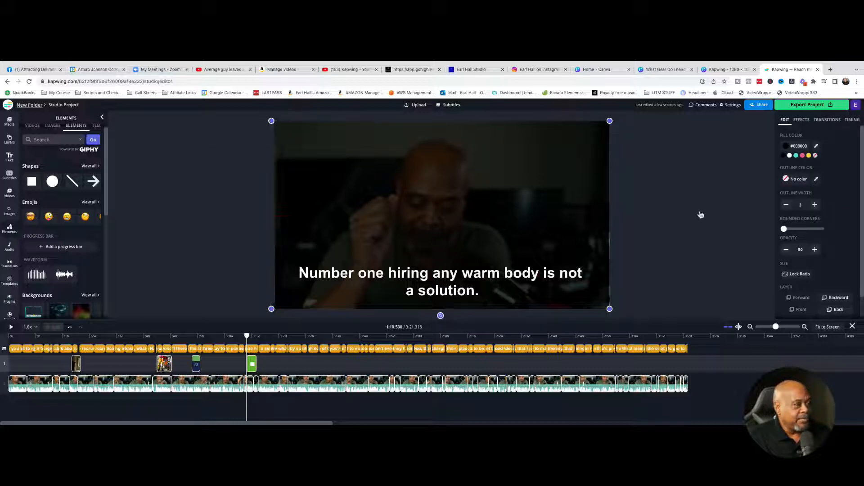
pyautogui.click(478, 332)
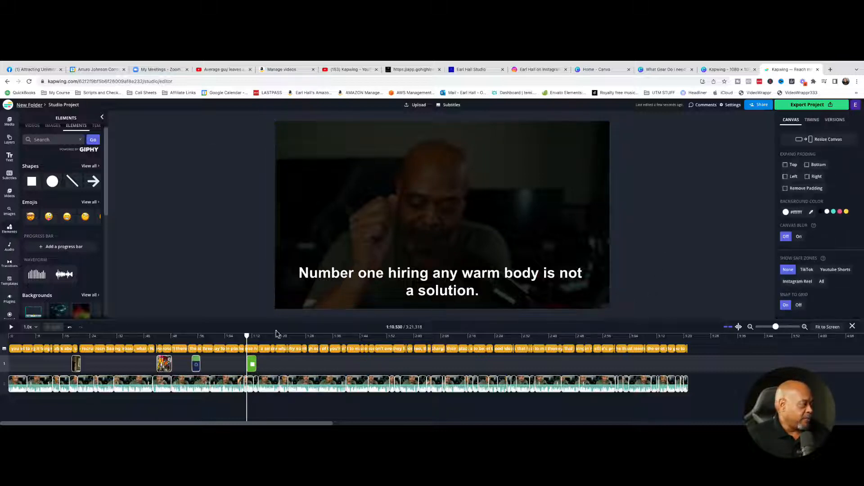
# Move the playhead to about 1:09.8 and add a header text reading "Point #1".
pyautogui.moveTo(236, 338); pyautogui.dragTo(245, 337)
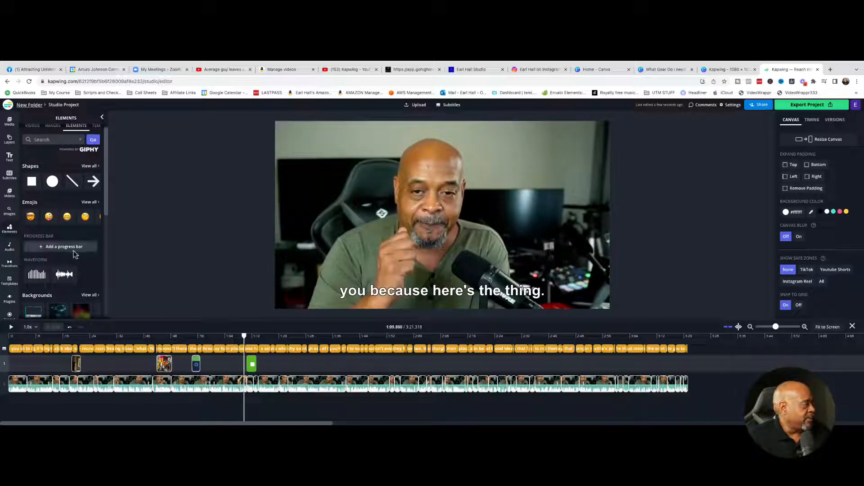
pyautogui.scroll(-1, 16, 230)
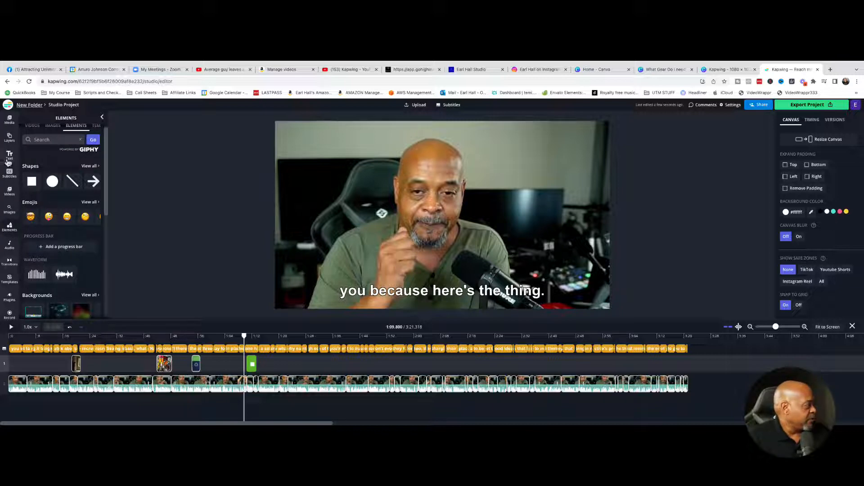
pyautogui.click(9, 158)
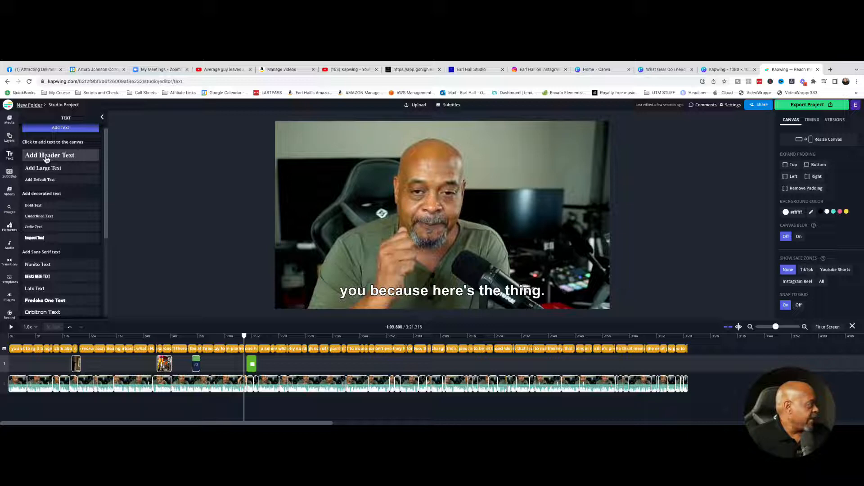
pyautogui.click(47, 159)
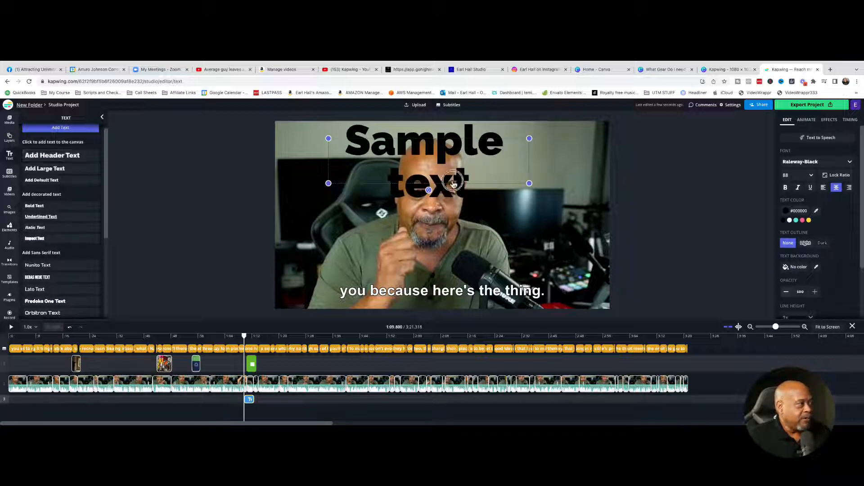
pyautogui.doubleClick(453, 182)
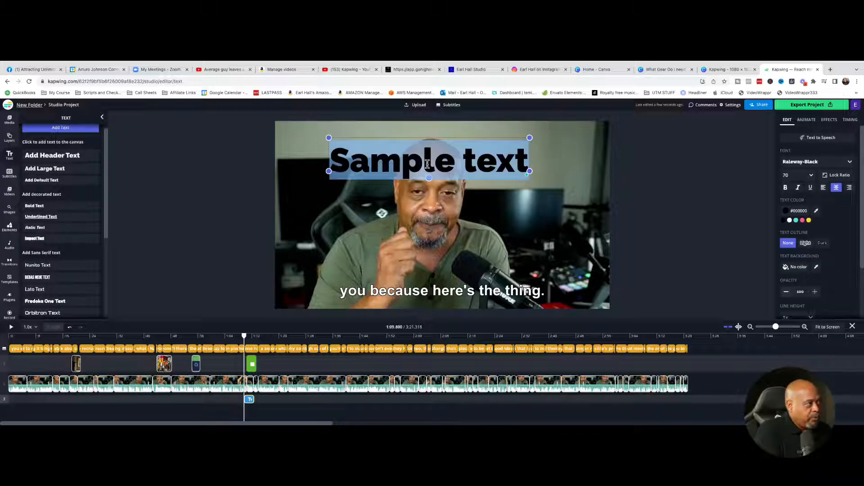
pyautogui.write('Point #1')
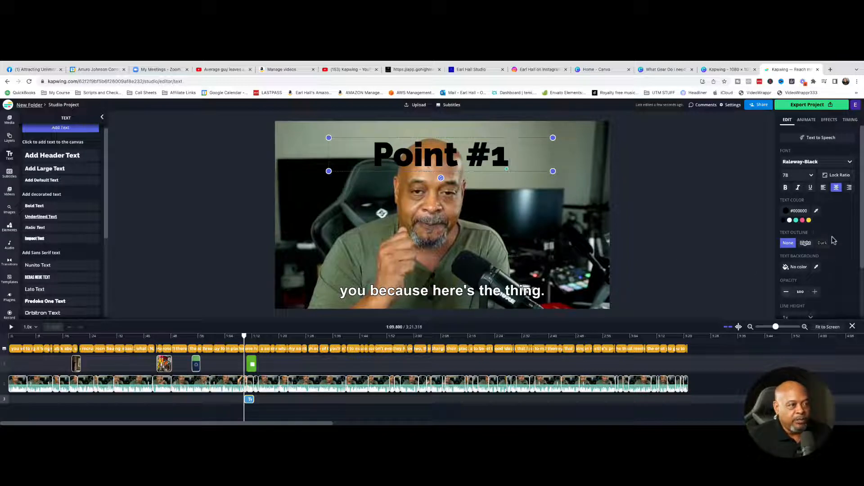
pyautogui.scroll(-2, 841, 245)
pyautogui.scroll(1, 837, 245)
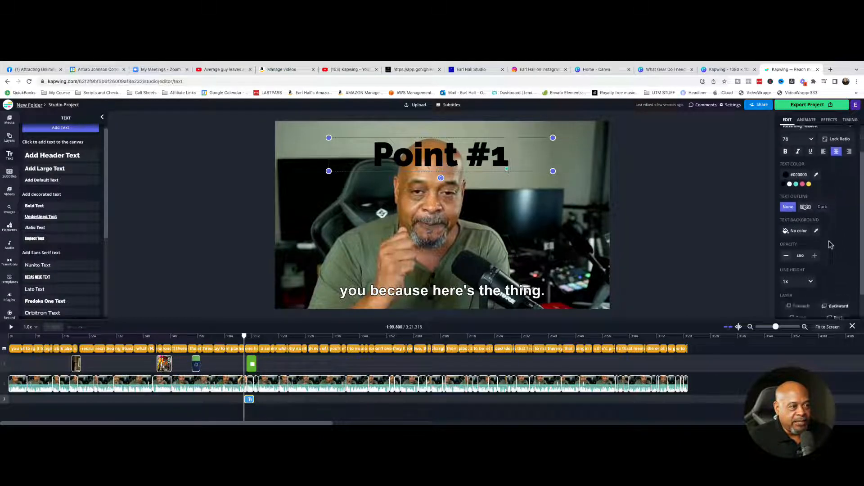
pyautogui.scroll(2, 829, 247)
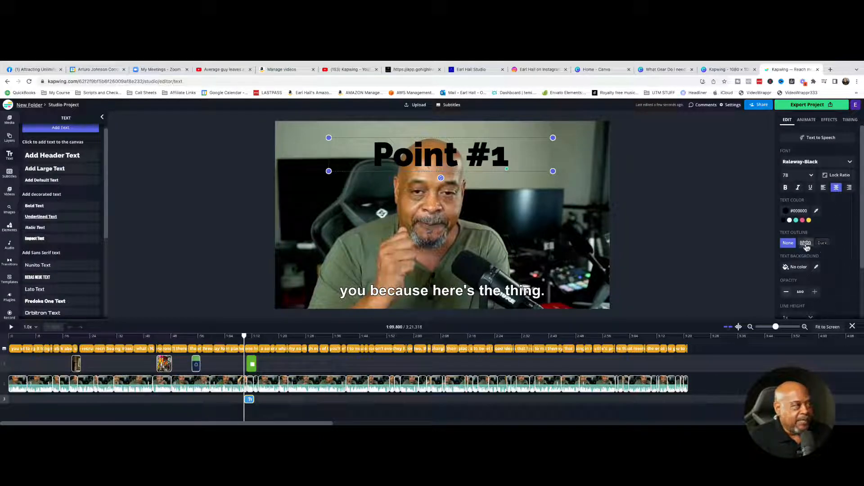
# Give the "Point #1" text a light outline, center it on the canvas, and play back the title section.
pyautogui.click(805, 244)
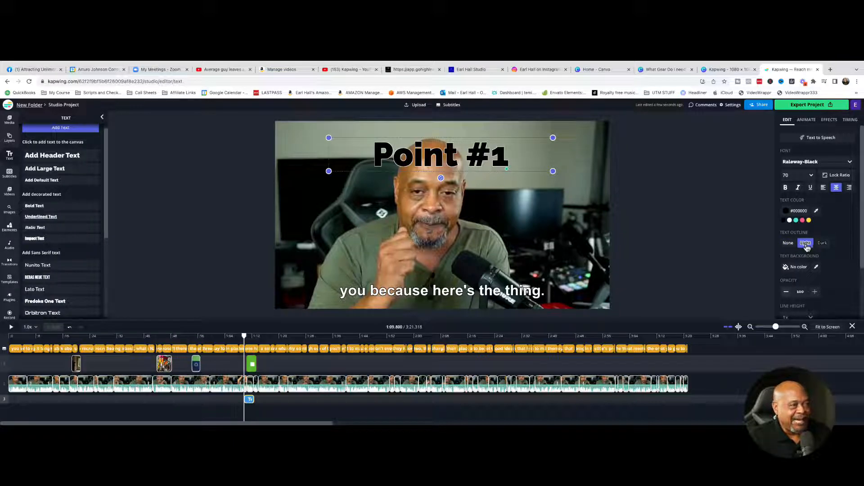
pyautogui.moveTo(477, 165); pyautogui.dragTo(475, 216)
pyautogui.click(673, 203)
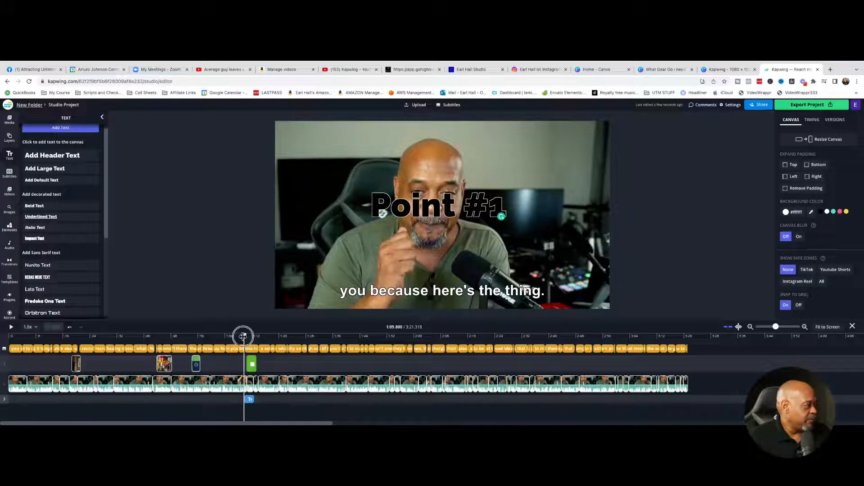
pyautogui.moveTo(245, 336); pyautogui.dragTo(239, 337)
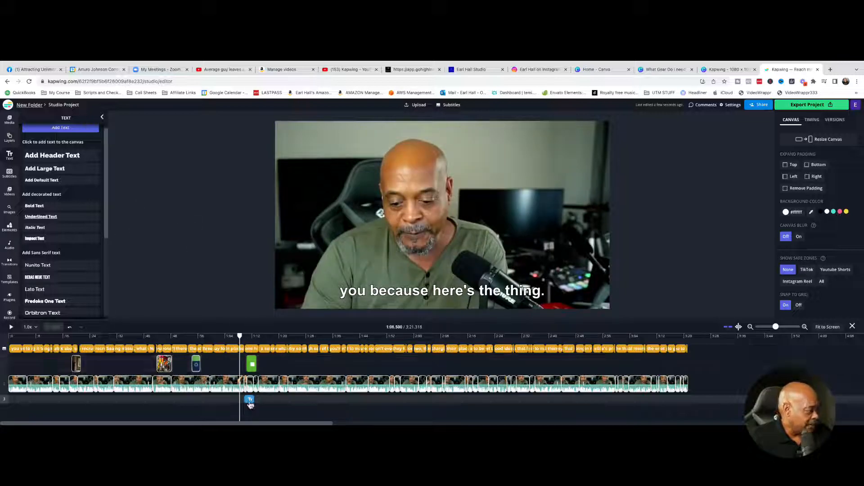
pyautogui.moveTo(240, 336)
pyautogui.mouseDown()
pyautogui.moveTo(260, 341)
pyautogui.moveTo(238, 338)
pyautogui.mouseUp()
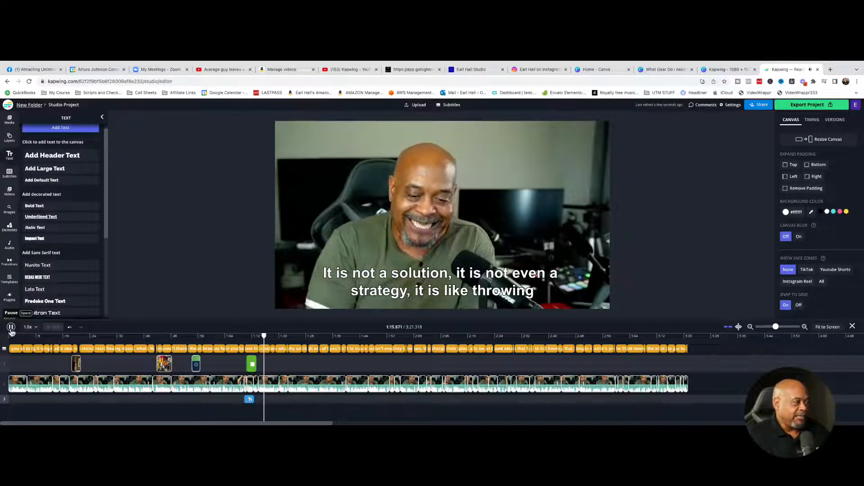
# Copy the black rectangle clip together with the "Point #1" text clip.
pyautogui.click(253, 363)
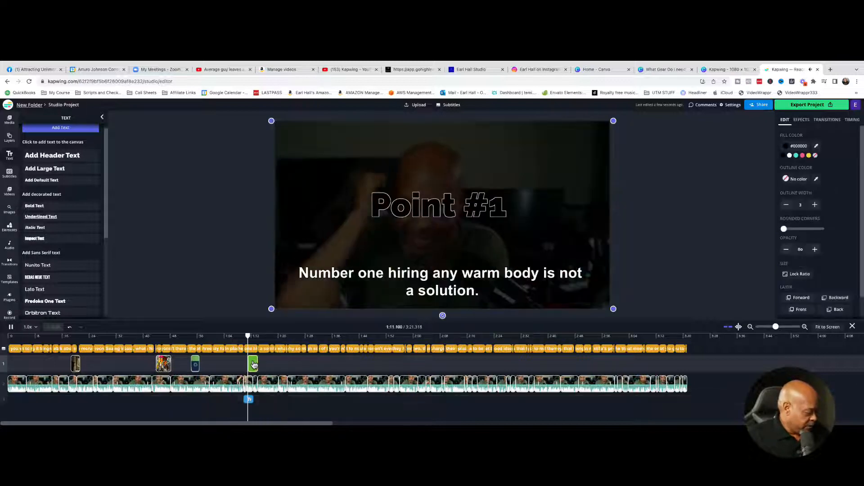
pyautogui.keyDown('shift'); pyautogui.click(249, 401); pyautogui.keyUp('shift')
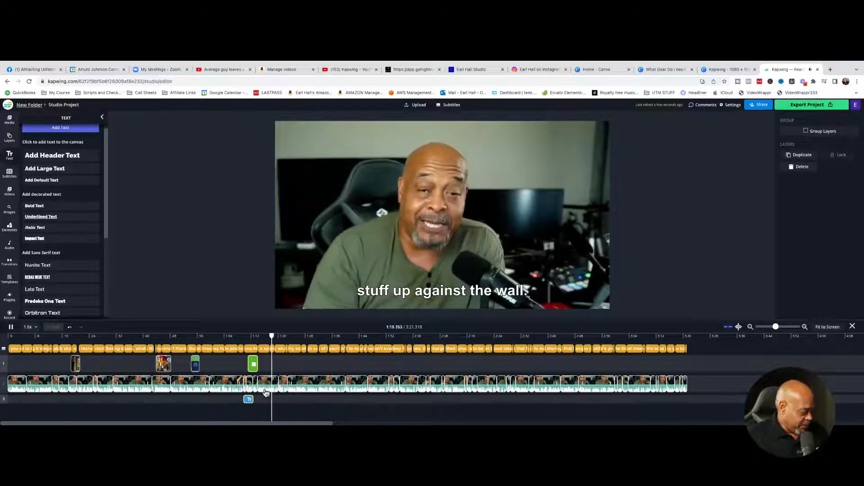
pyautogui.rightClick(251, 363)
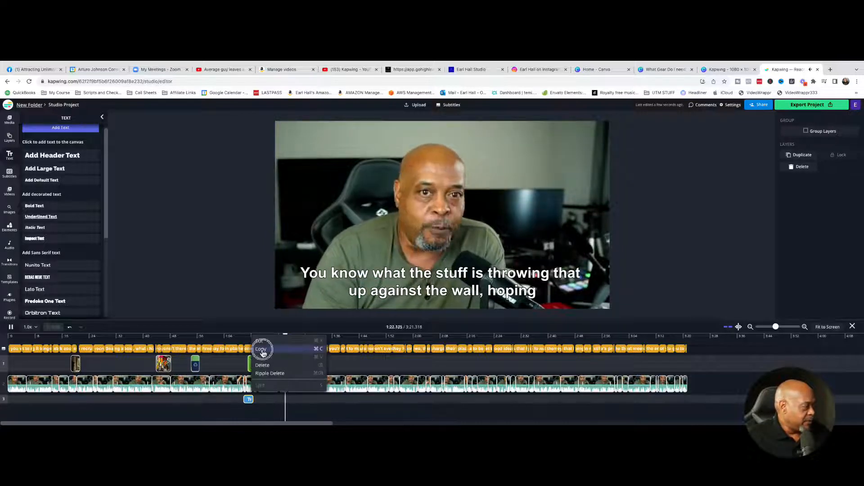
pyautogui.click(262, 349)
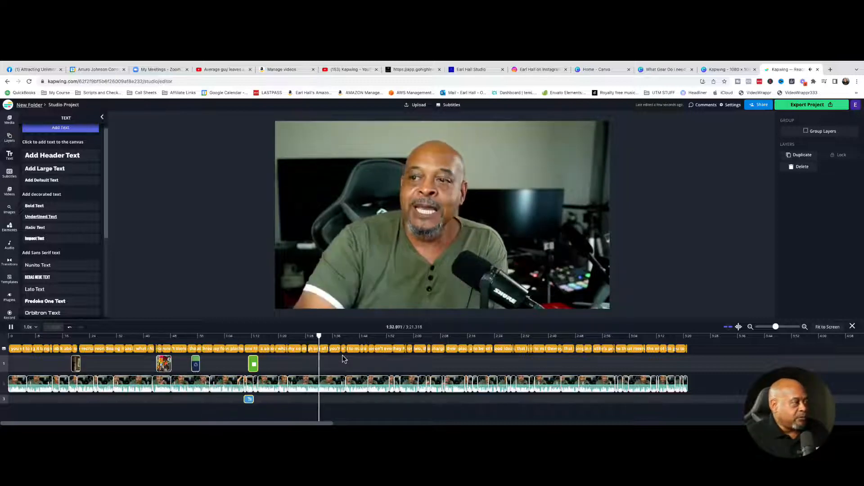
# Skip ahead through the video to about 2:01.5, where point number two is introduced.
pyautogui.click(356, 337)
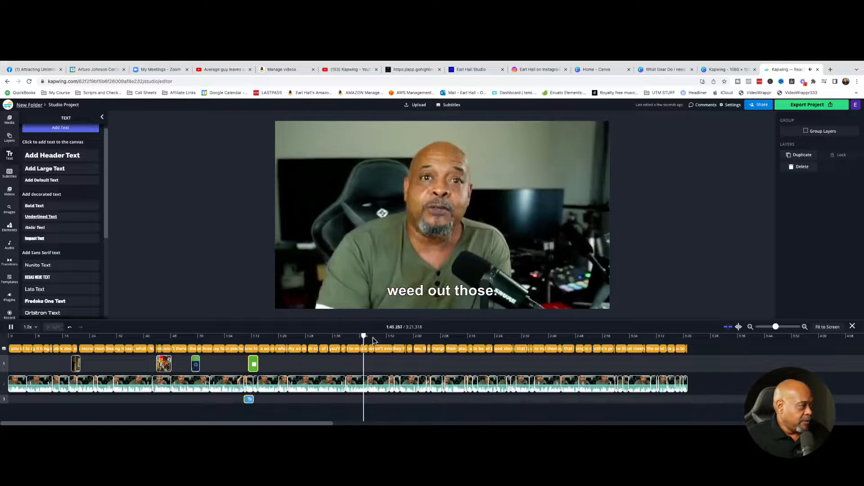
pyautogui.click(386, 338)
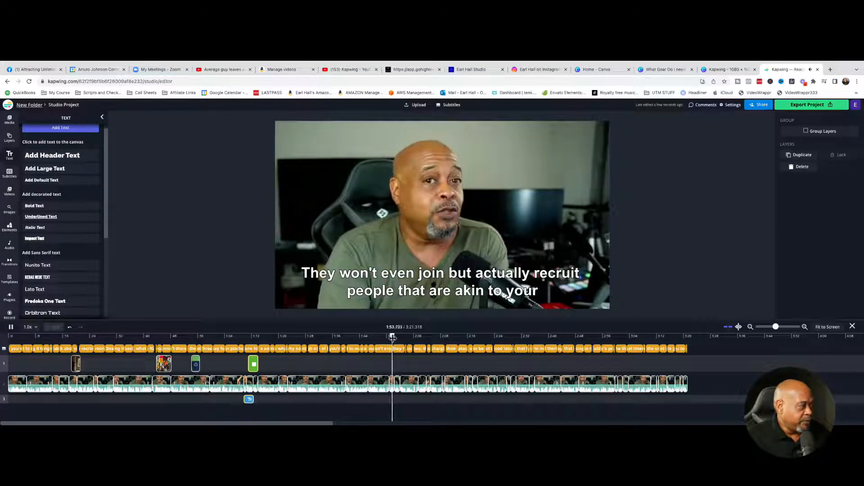
pyautogui.click(404, 340)
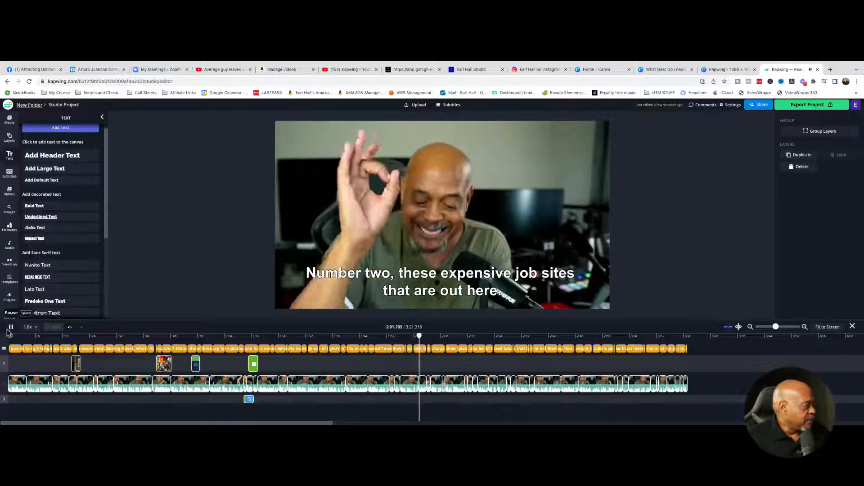
pyautogui.press('space')
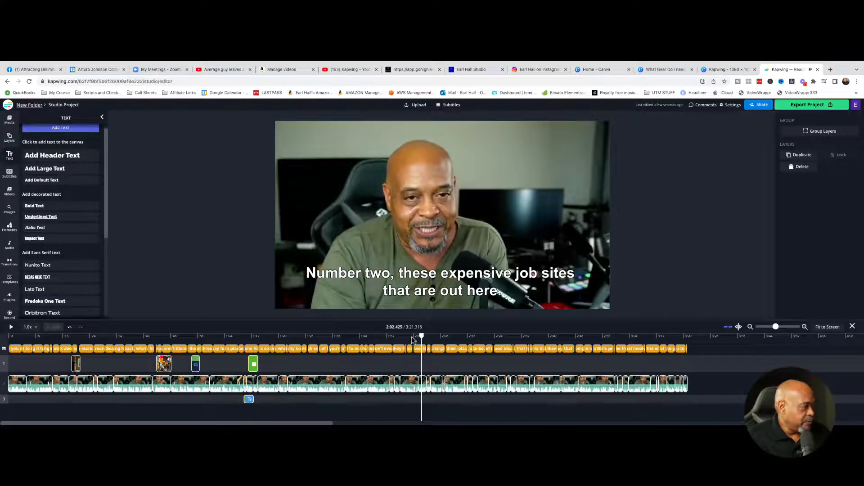
pyautogui.moveTo(421, 335); pyautogui.dragTo(418, 336)
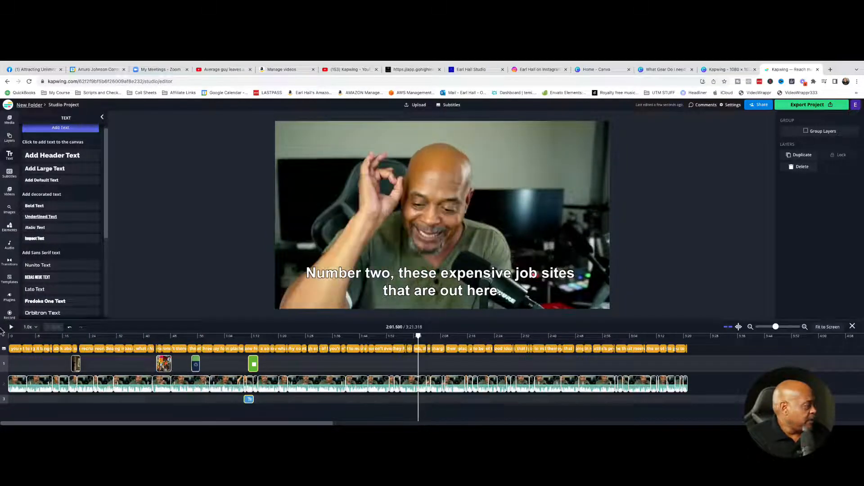
# Place the playhead at about 2:00.4 and paste the copied black rectangle and title there.
pyautogui.click(11, 327)
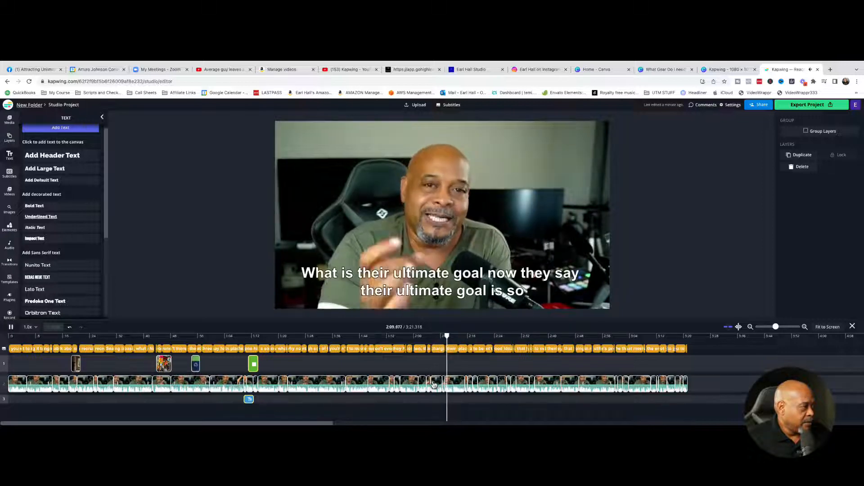
pyautogui.click(393, 336)
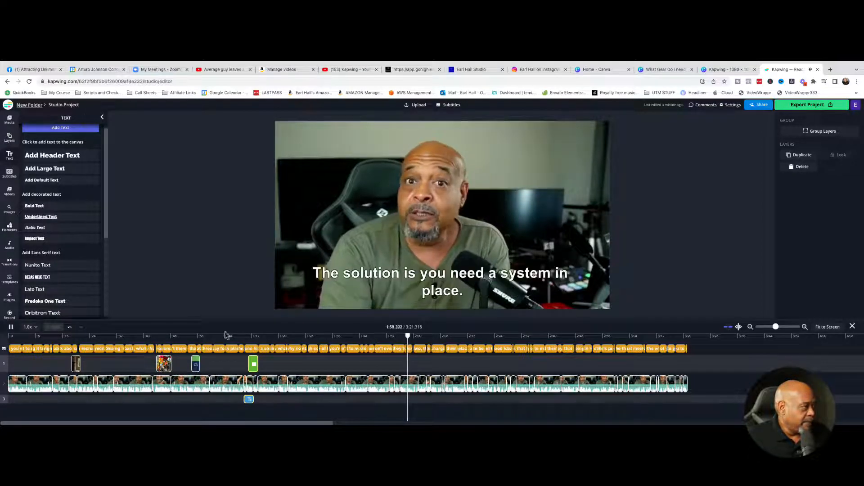
pyautogui.click(17, 331)
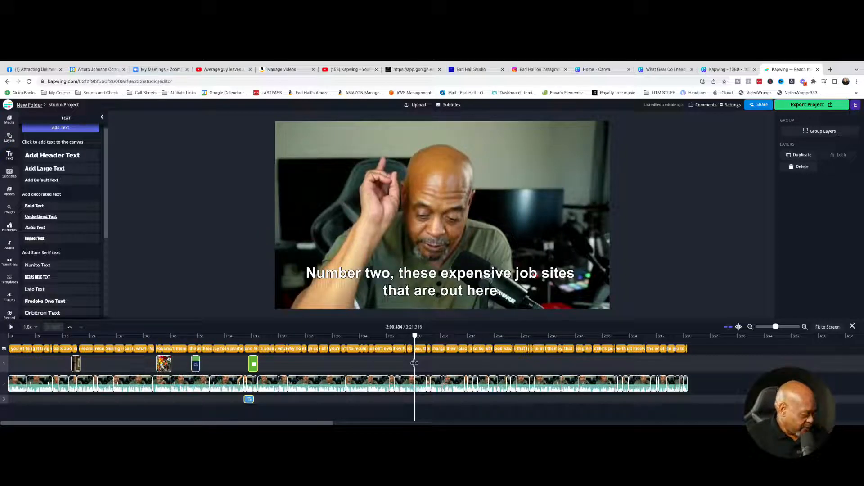
pyautogui.hotkey('ctrl', 'v')
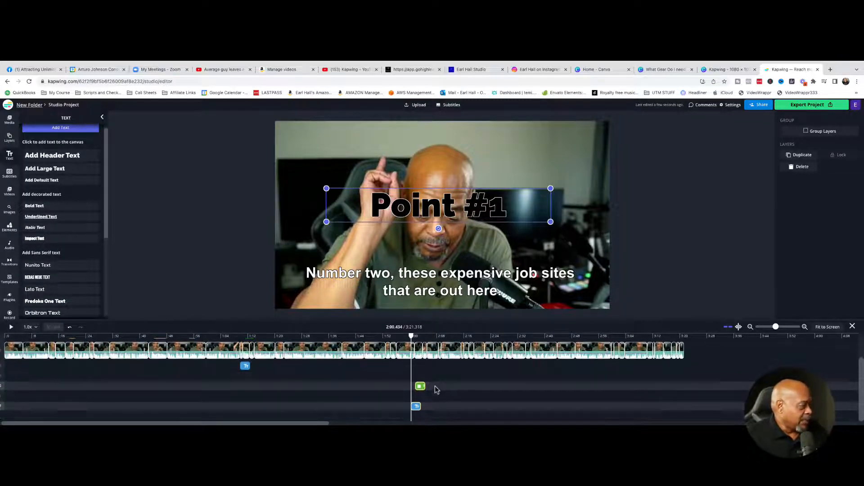
pyautogui.scroll(2, 436, 391)
pyautogui.scroll(-2, 436, 389)
pyautogui.hscroll(1, 423, 390)
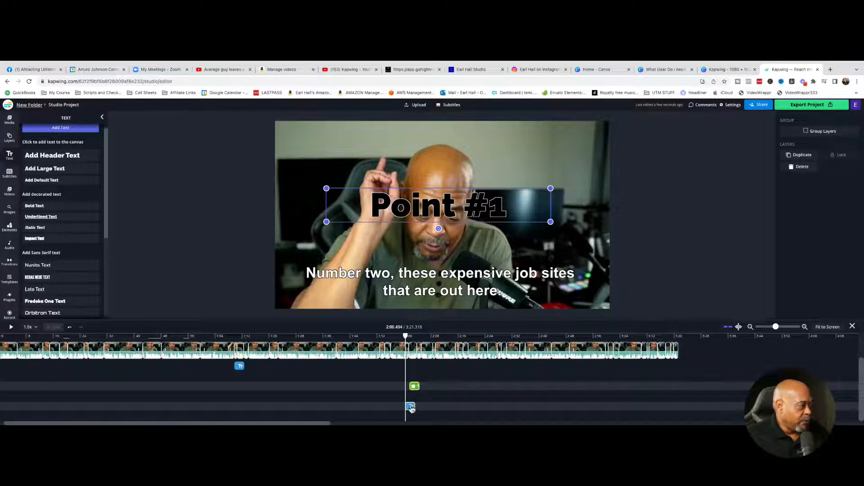
# Shift the pasted title clip slightly later and change its text to "Point #2".
pyautogui.click(497, 208)
pyautogui.click(411, 407)
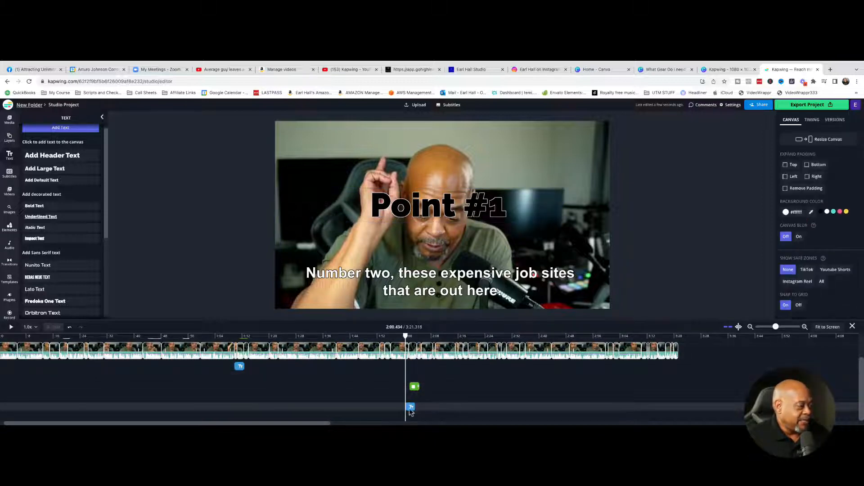
pyautogui.moveTo(411, 407); pyautogui.dragTo(413, 407)
pyautogui.click(498, 206)
pyautogui.press('BackSpace')
pyautogui.write('2')
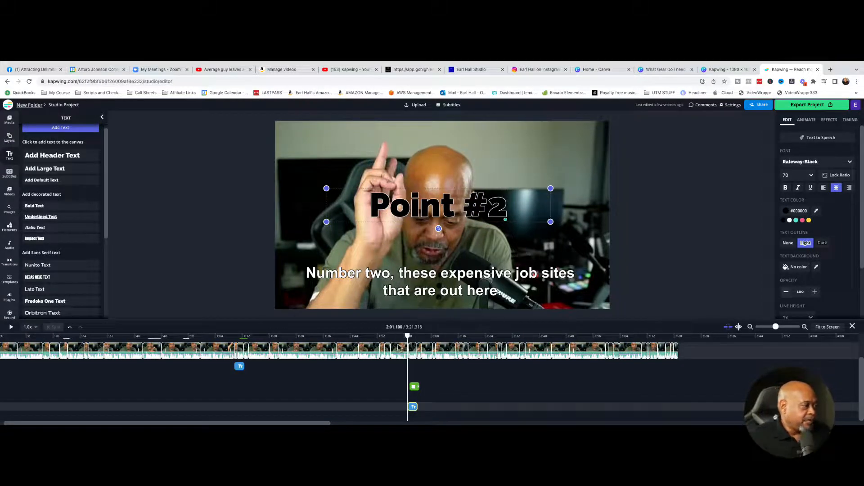
# Play back the "Point #2" title section from about 1:59.9.
pyautogui.click(403, 336)
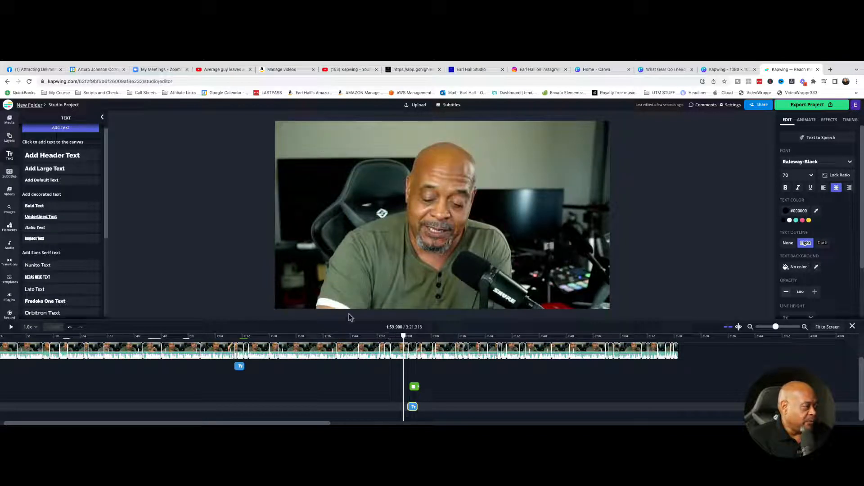
pyautogui.press('space')
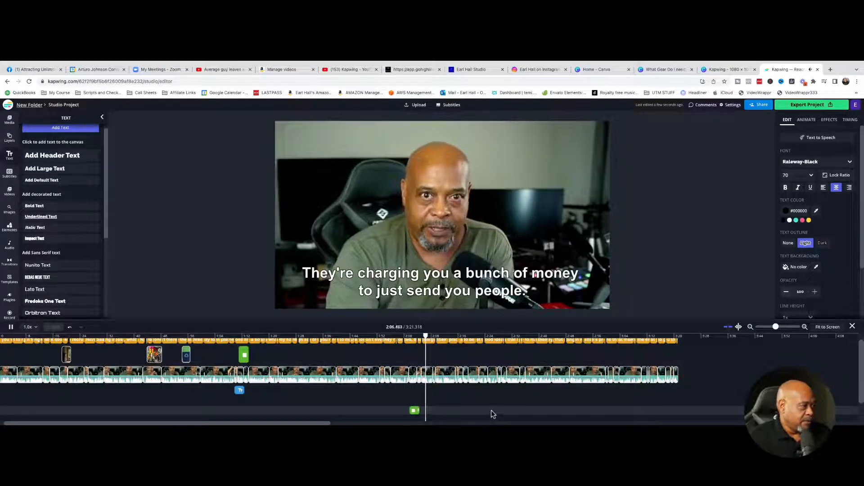
pyautogui.scroll(1, 491, 410)
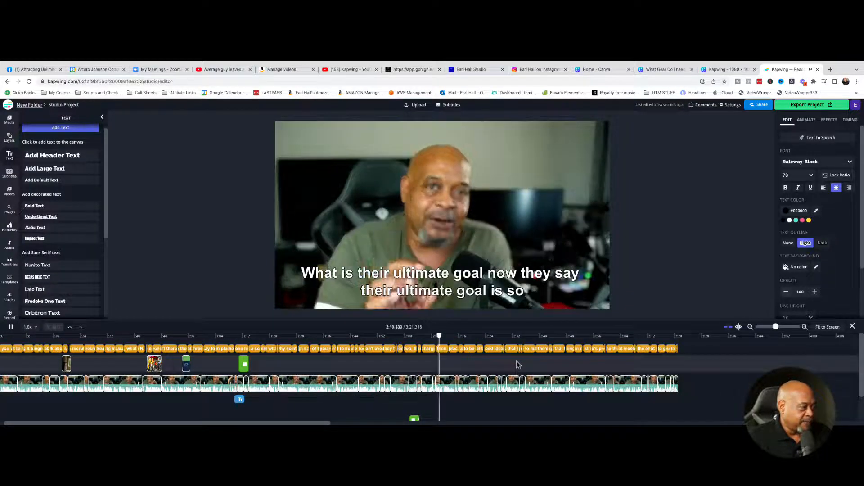
# Place the playhead at about 2:27.7, where point number three is introduced, and paste the copied black rectangle and title.
pyautogui.click(481, 341)
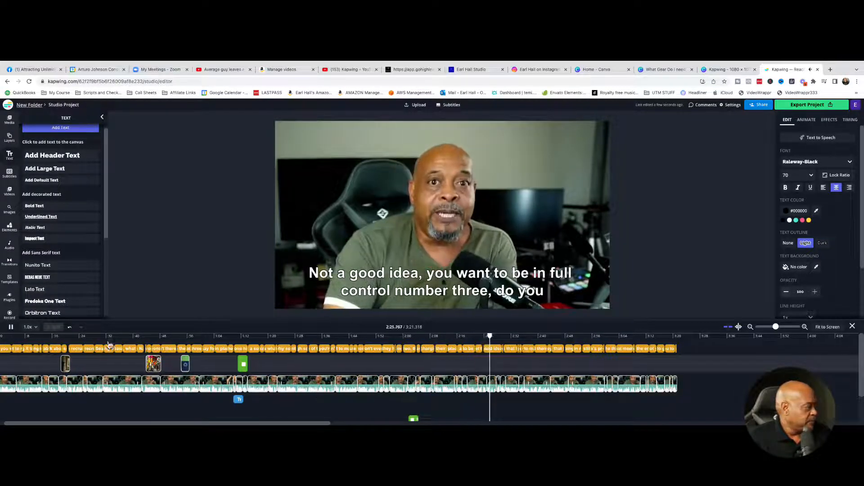
pyautogui.click(12, 328)
pyautogui.moveTo(498, 339); pyautogui.dragTo(496, 338)
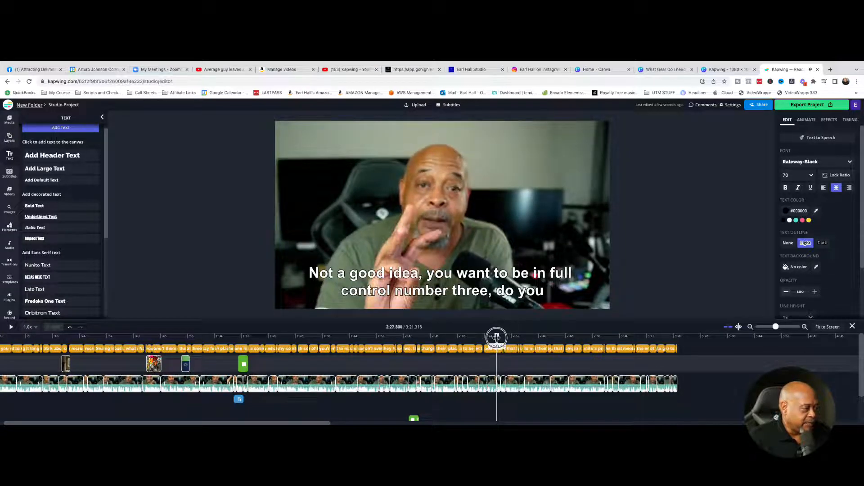
pyautogui.click(508, 366)
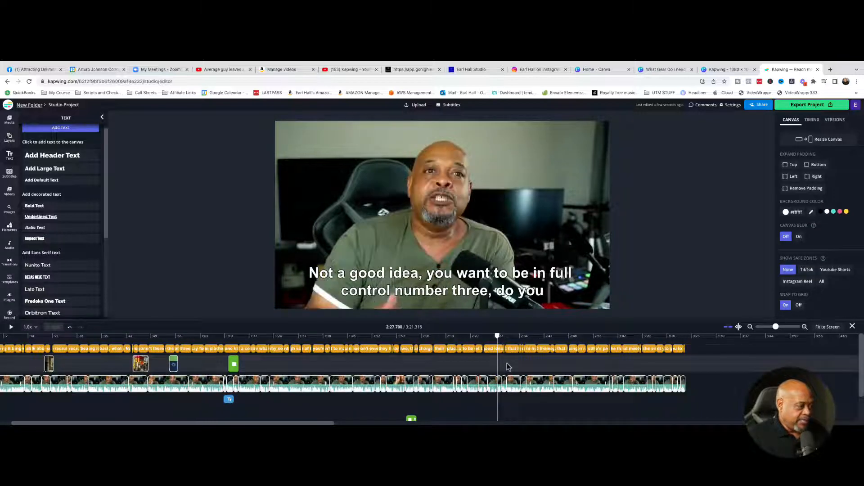
pyautogui.scroll(-3, 506, 367)
pyautogui.click(533, 367)
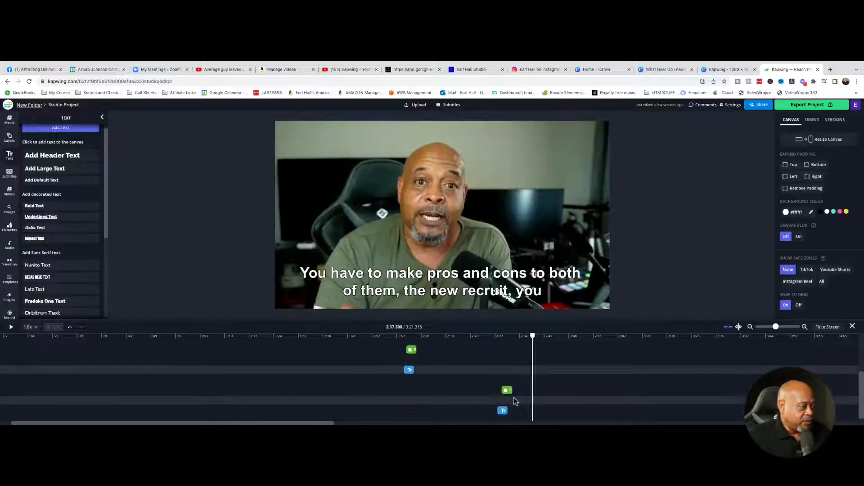
pyautogui.scroll(2, 540, 387)
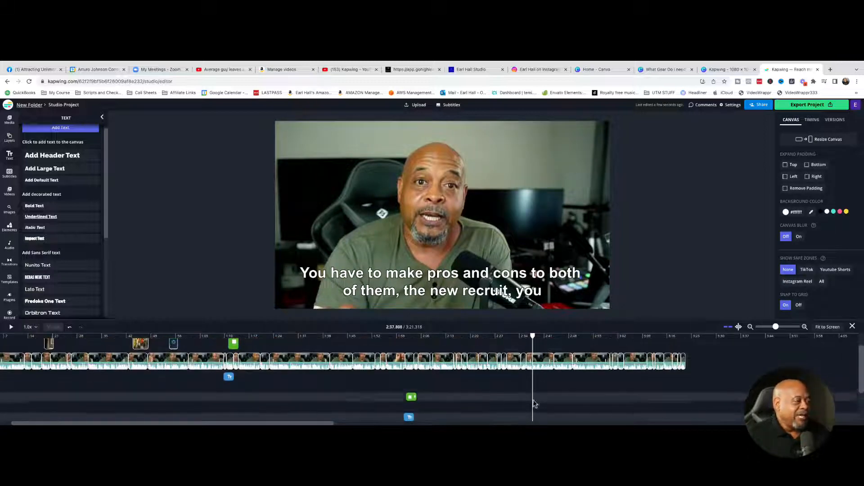
pyautogui.scroll(-2, 562, 401)
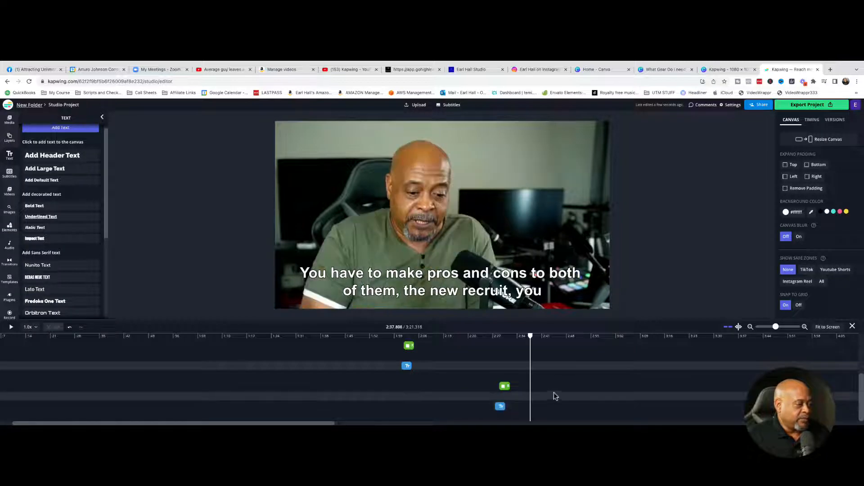
# Change the text of the newly pasted title near 2:28.5 to "Point #3".
pyautogui.click(498, 339)
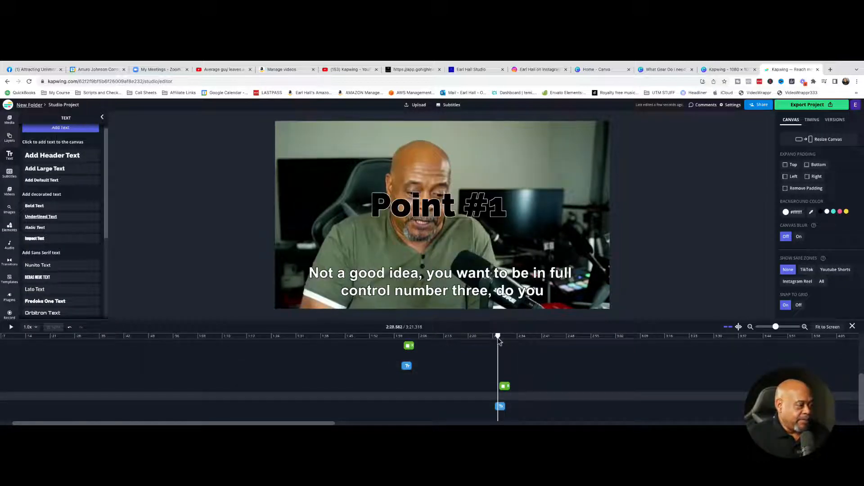
pyautogui.click(500, 407)
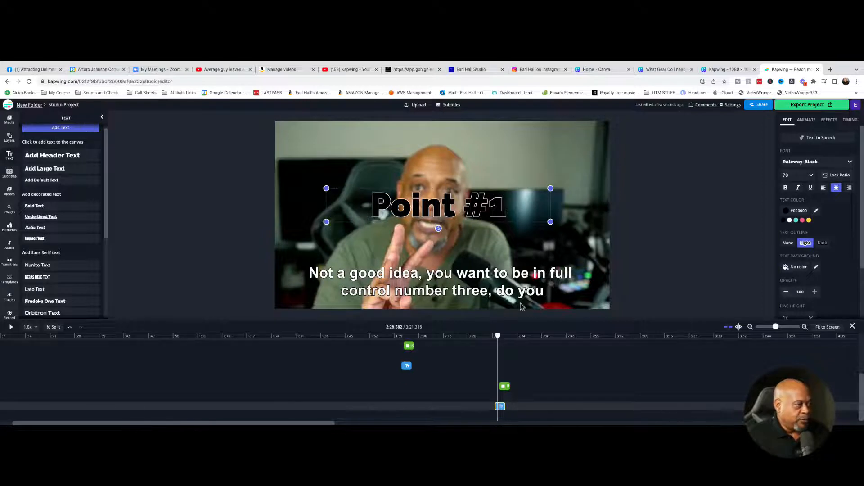
pyautogui.press('BackSpace')
pyautogui.write('3')
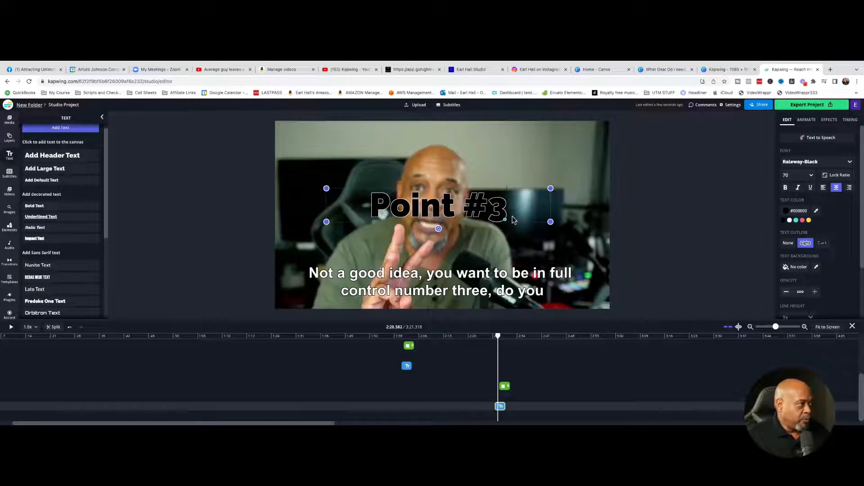
pyautogui.click(682, 288)
# Play back the "Point #3" title section from about 2:26.9.
pyautogui.scroll(3, 638, 351)
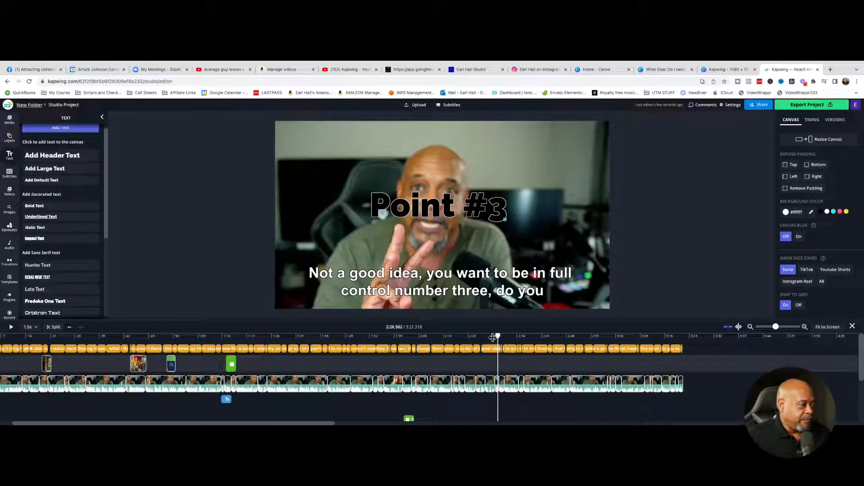
pyautogui.click(493, 337)
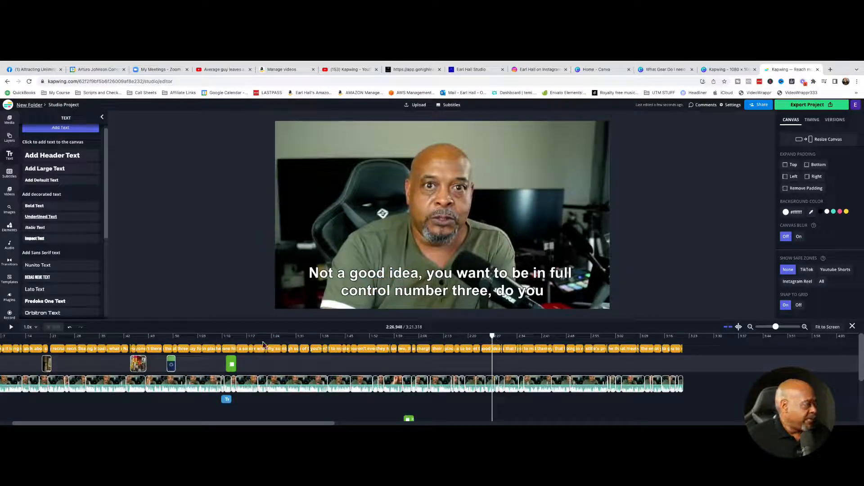
pyautogui.click(11, 327)
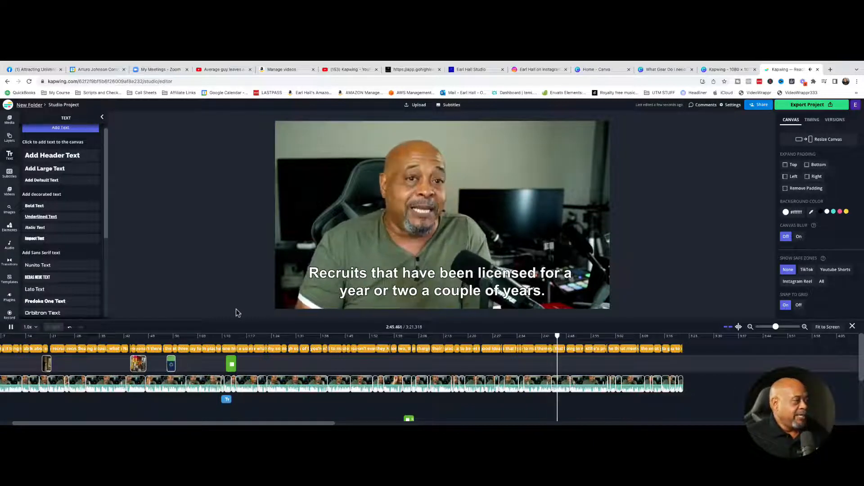
# Play the video through to about 3:03.9 while examining the title and rectangle layers on the timeline.
pyautogui.scroll(-3, 439, 369)
pyautogui.scroll(3, 440, 371)
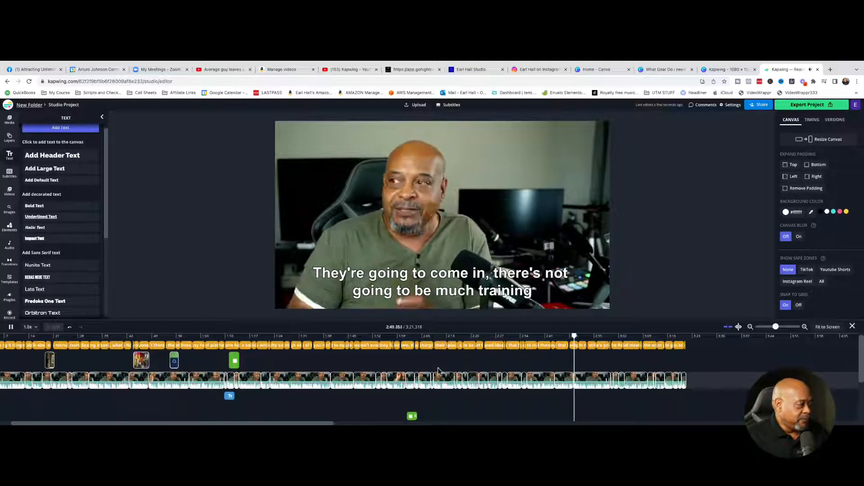
pyautogui.scroll(-3, 439, 370)
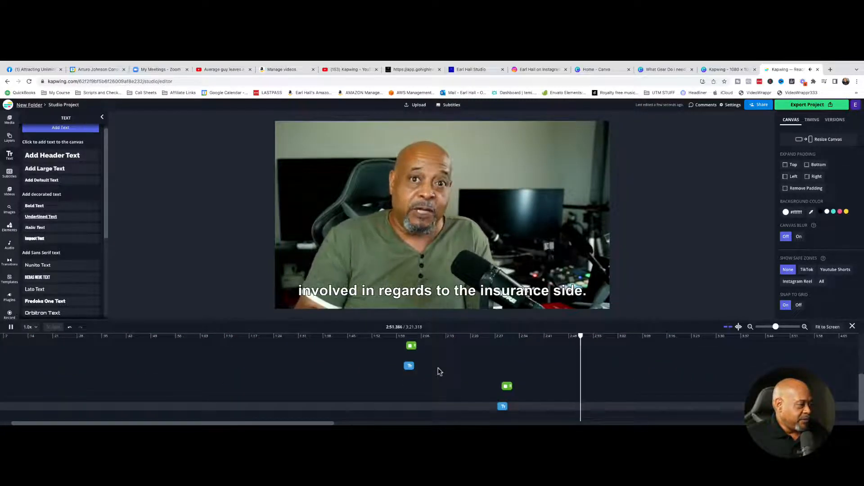
pyautogui.scroll(3, 440, 371)
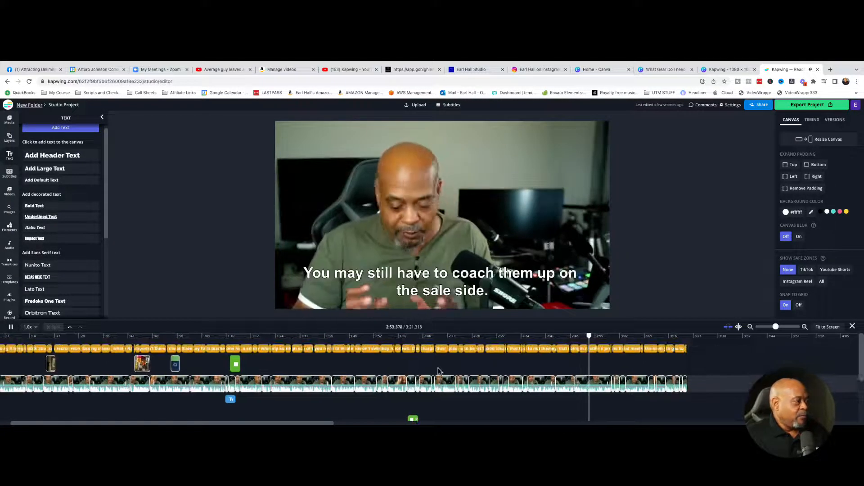
pyautogui.hscroll(-2, 440, 371)
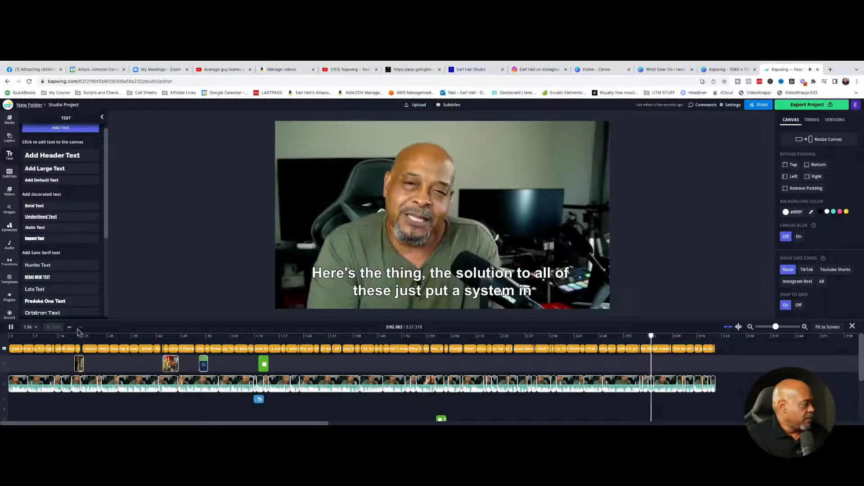
pyautogui.click(12, 329)
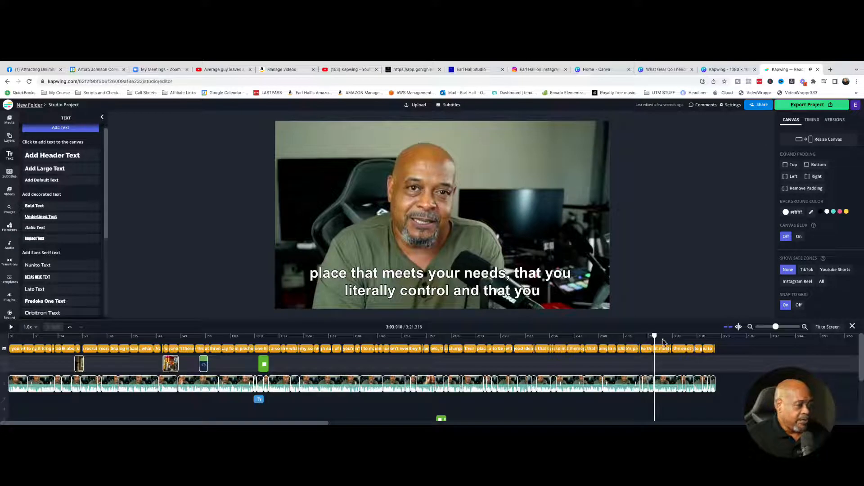
# Place the playhead at about 3:01.0, search the stock videos for "strategy", and add the blackboard clip there.
pyautogui.moveTo(654, 337); pyautogui.dragTo(644, 336)
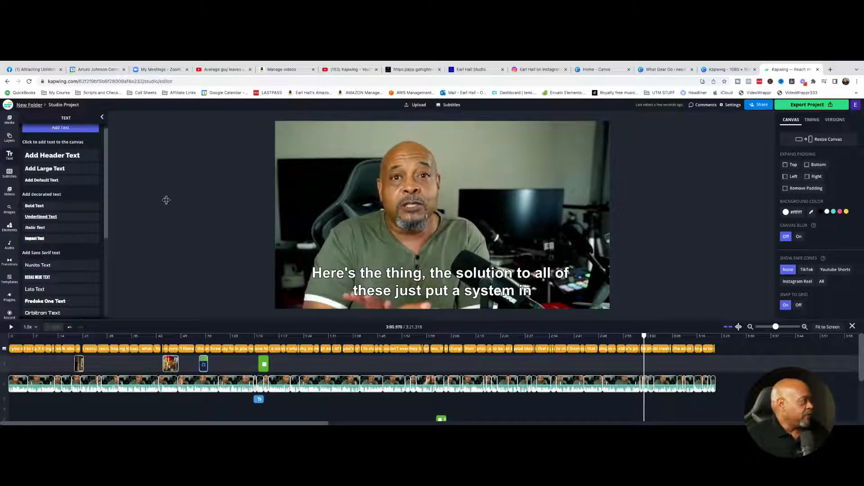
pyautogui.click(9, 192)
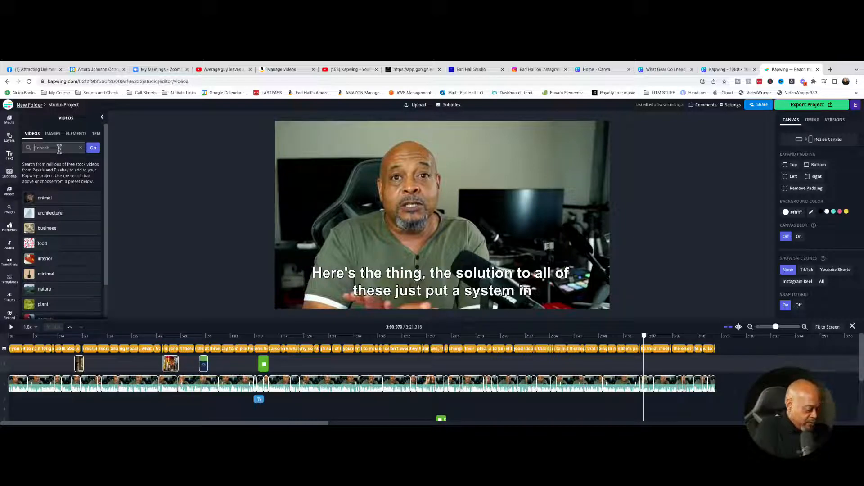
pyautogui.write('strategy')
pyautogui.press('Return')
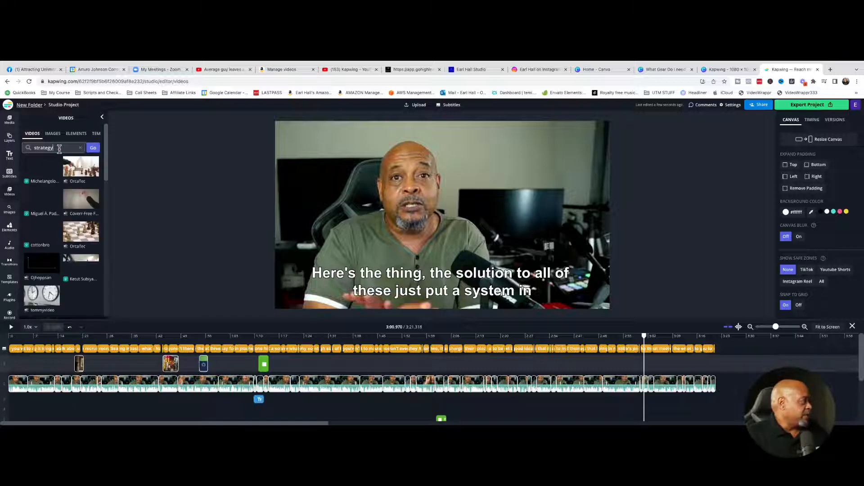
pyautogui.scroll(-4, 55, 213)
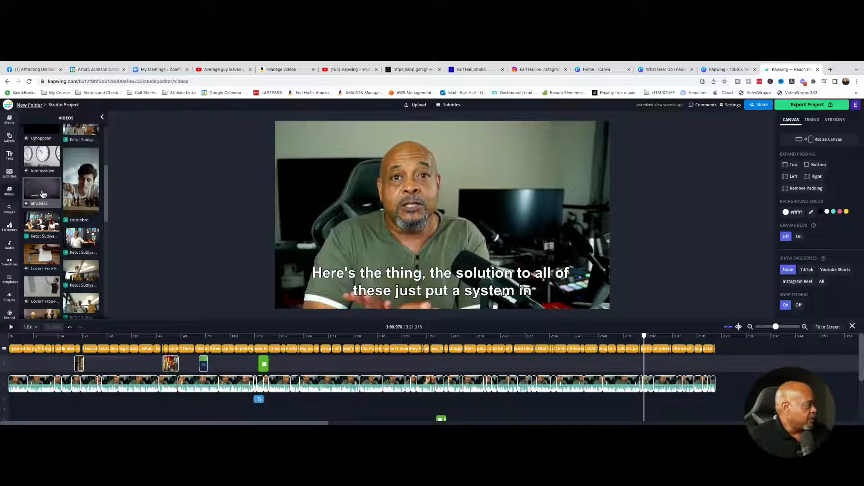
pyautogui.click(43, 195)
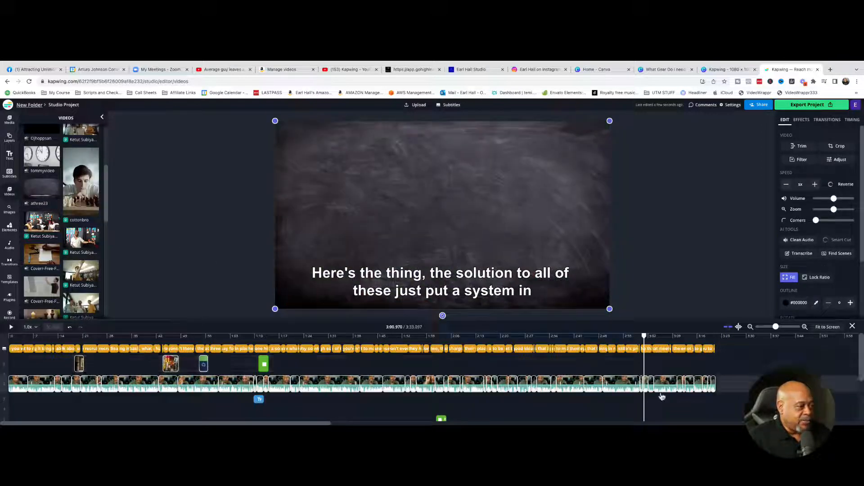
# Set the speed of the newly added blackboard clip to 4x.
pyautogui.scroll(-3, 661, 396)
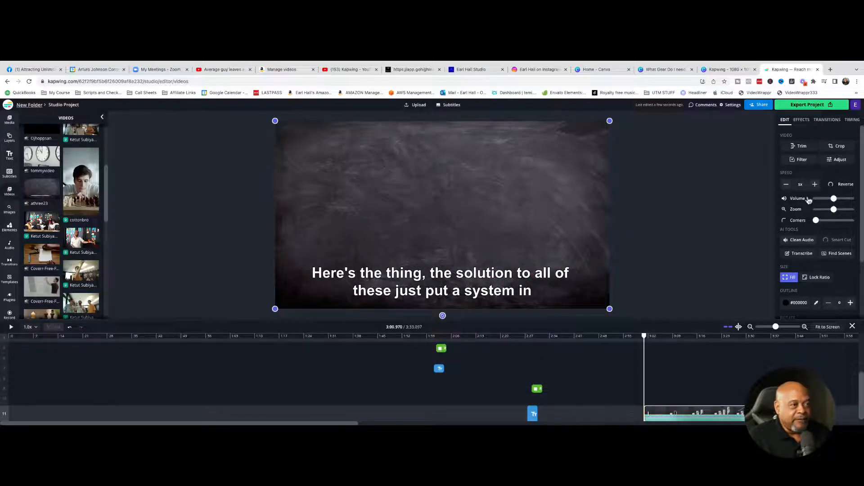
pyautogui.click(815, 185)
pyautogui.click(815, 185)
pyautogui.click(815, 185)
pyautogui.click(816, 185)
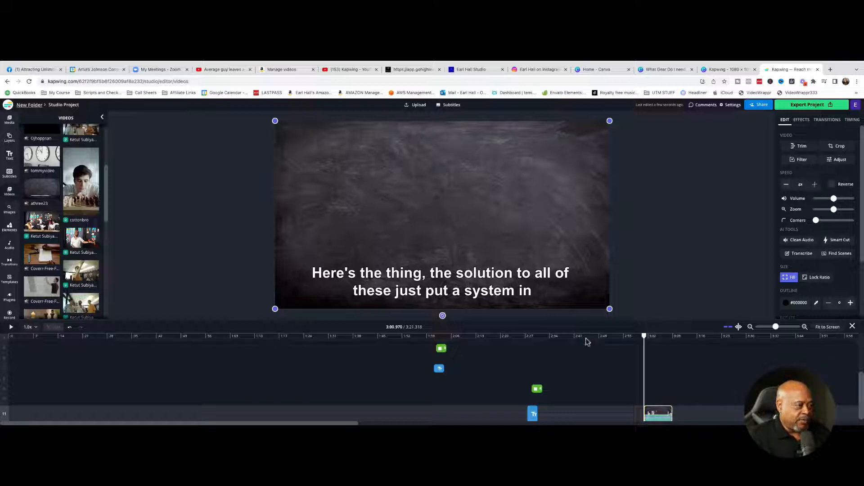
# Play back the blackboard B-roll section from about 2:59.0 through to the end of the video.
pyautogui.scroll(5, 344, 360)
pyautogui.click(636, 336)
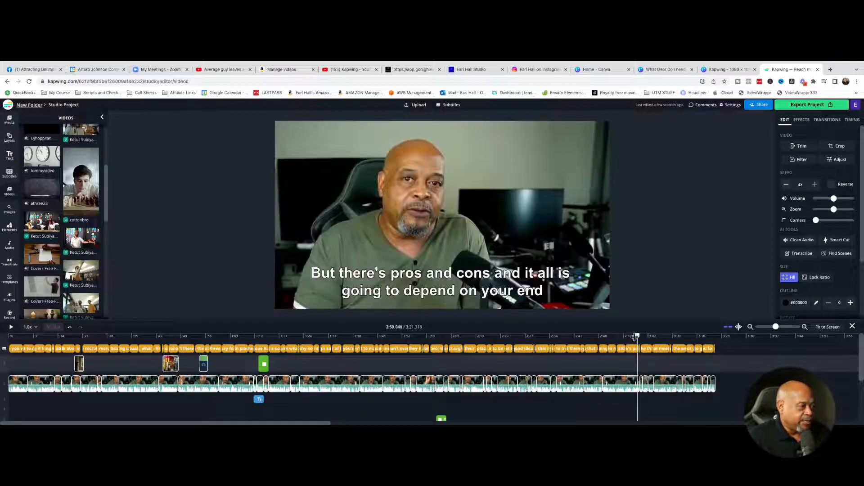
pyautogui.click(10, 329)
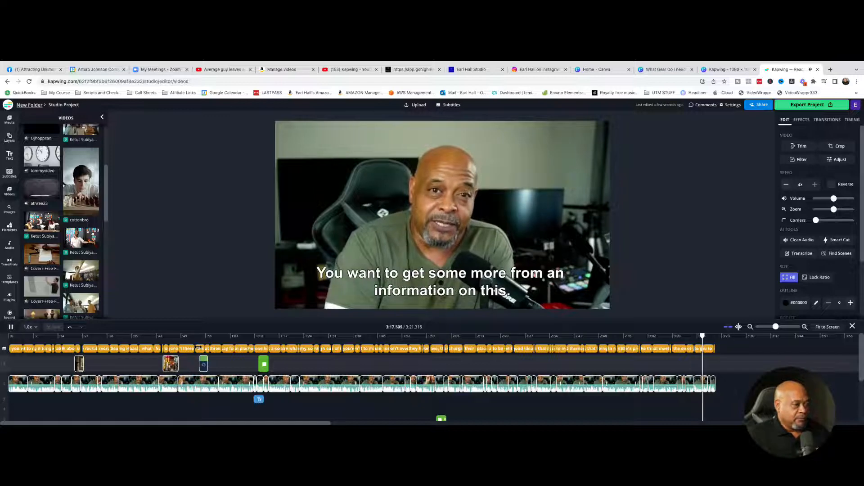
pyautogui.scroll(-2, 519, 386)
pyautogui.scroll(2, 520, 386)
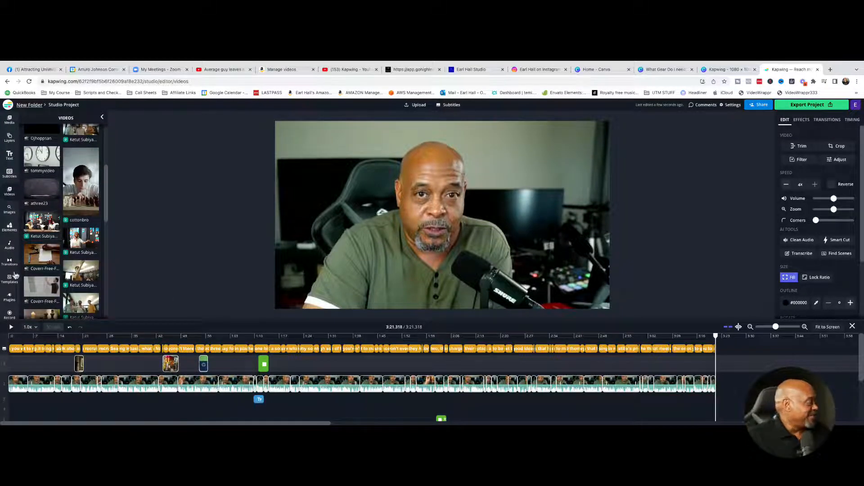
# Audition Hip-Hop tracks in the free music library and add "Wanna Roll" to the project.
pyautogui.click(11, 251)
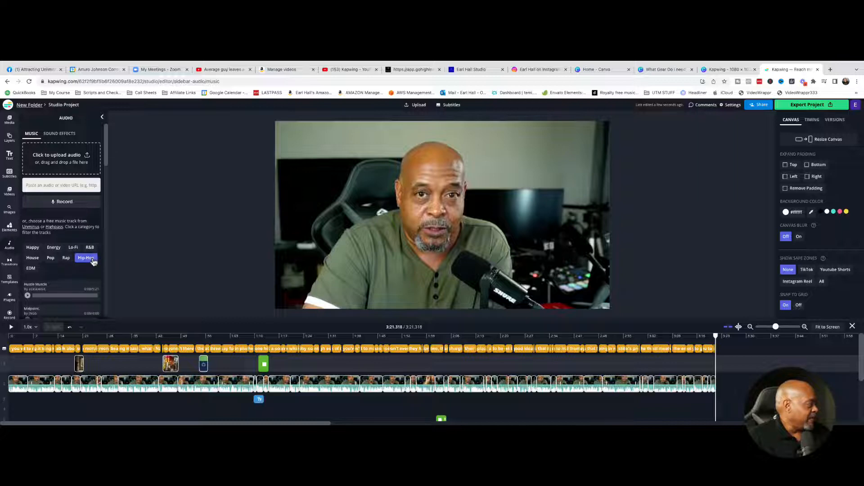
pyautogui.scroll(-3, 54, 262)
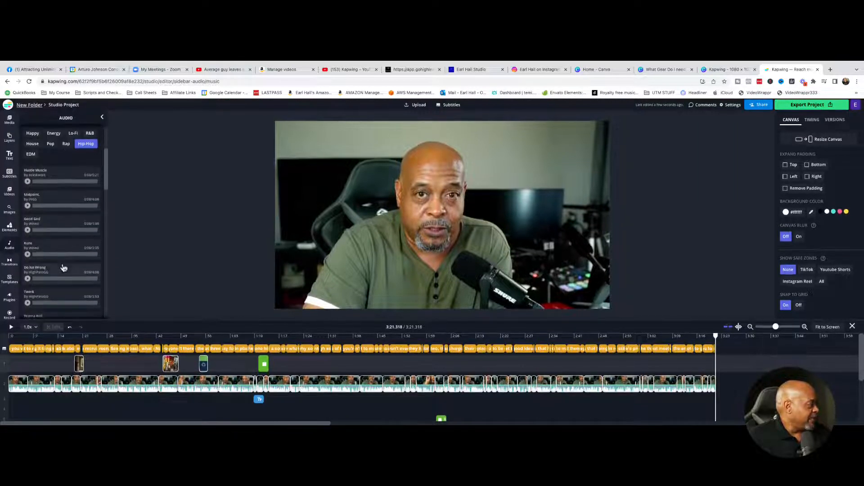
pyautogui.click(27, 249)
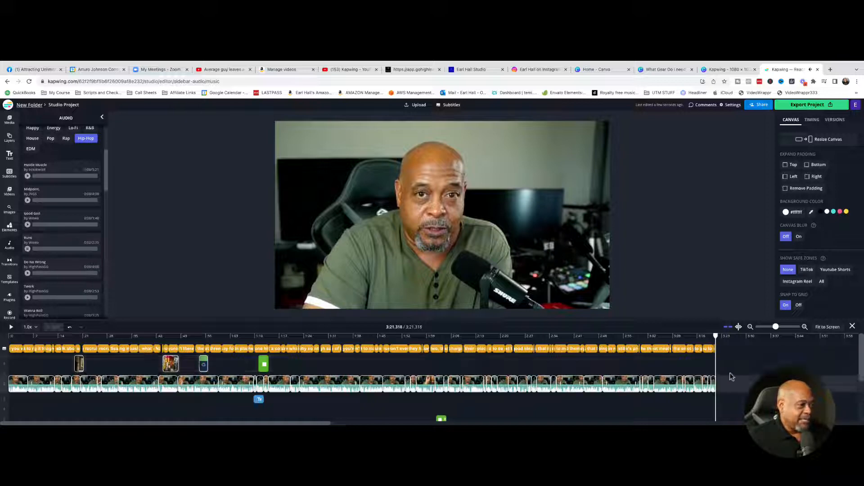
pyautogui.click(719, 337)
pyautogui.moveTo(717, 338); pyautogui.dragTo(723, 337)
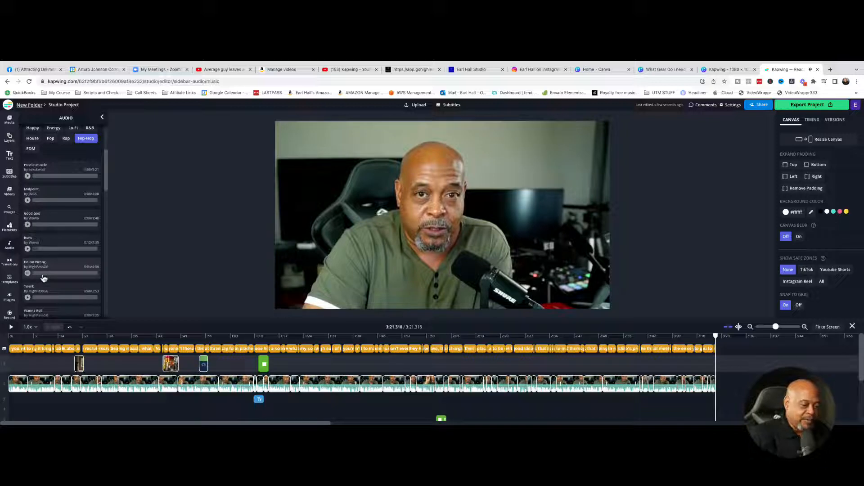
pyautogui.scroll(-1, 43, 278)
pyautogui.click(28, 283)
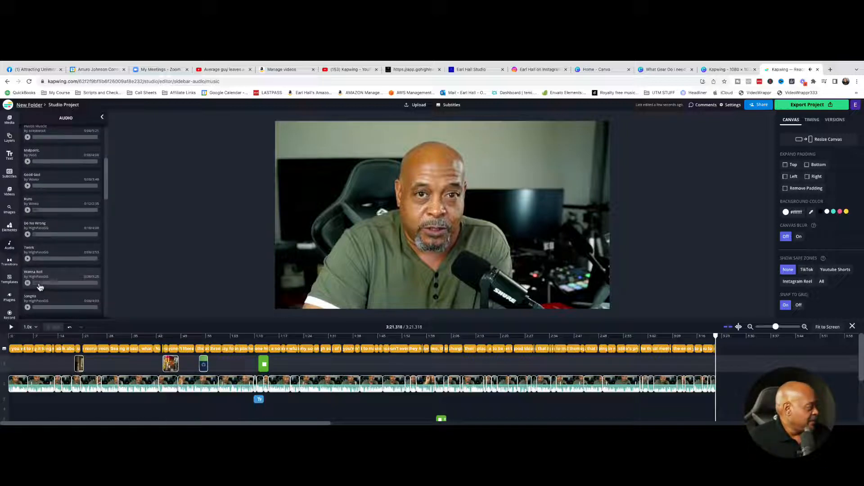
pyautogui.click(80, 277)
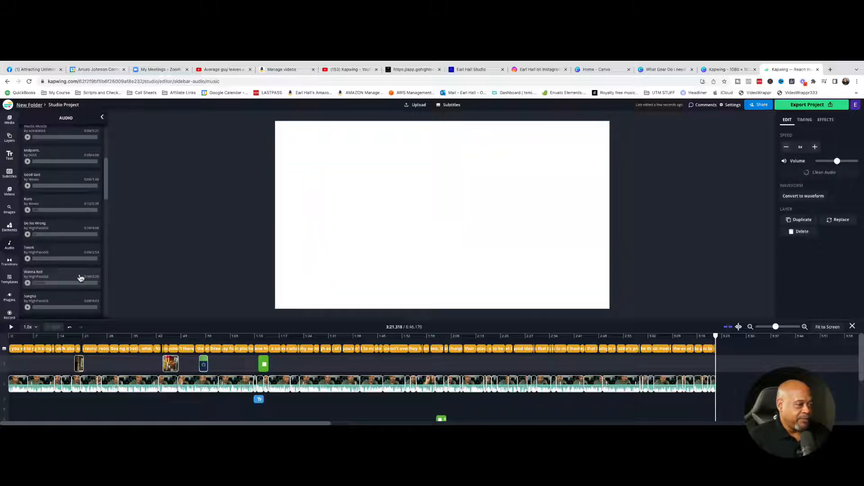
# Move the music to the start of the timeline, then trim its opening and position it from about 0:19.3 to the video's end.
pyautogui.moveTo(724, 415); pyautogui.dragTo(423, 398)
pyautogui.moveTo(287, 362); pyautogui.dragTo(57, 366)
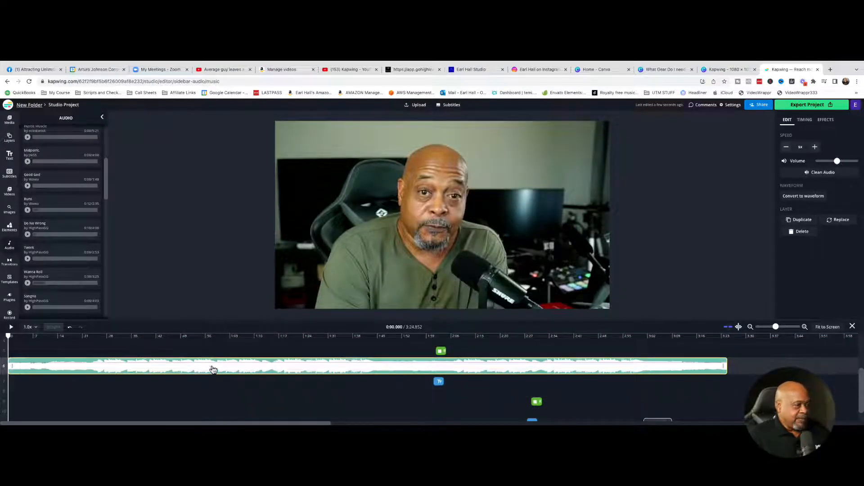
pyautogui.scroll(3, 369, 383)
pyautogui.scroll(-1, 369, 383)
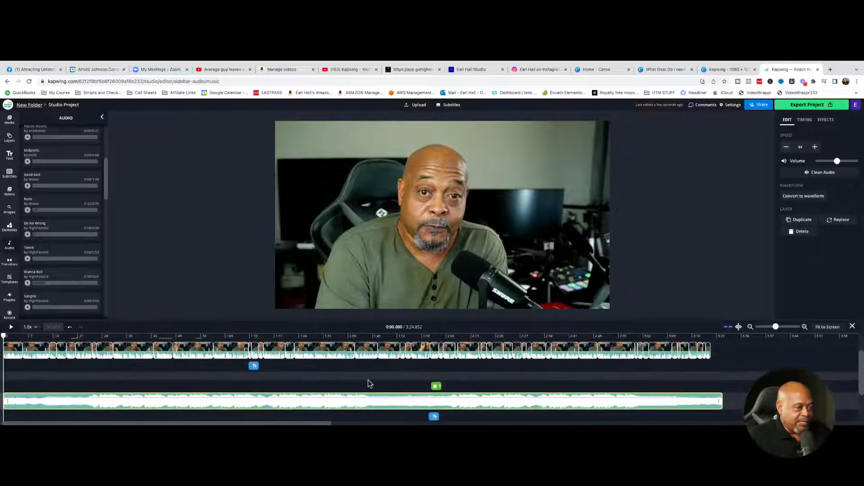
pyautogui.moveTo(8, 401); pyautogui.dragTo(88, 400)
pyautogui.moveTo(570, 407); pyautogui.dragTo(561, 403)
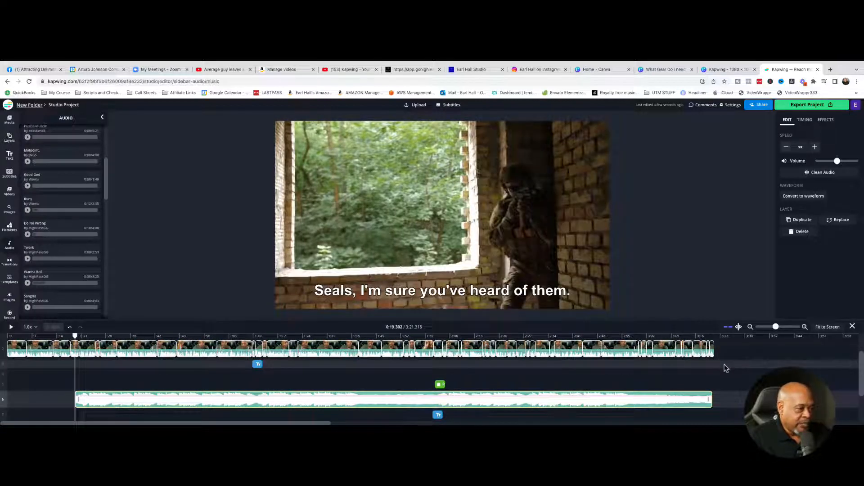
# Add a timeline row beneath the main video and move the music track onto it.
pyautogui.click(726, 369)
pyautogui.rightClick(726, 369)
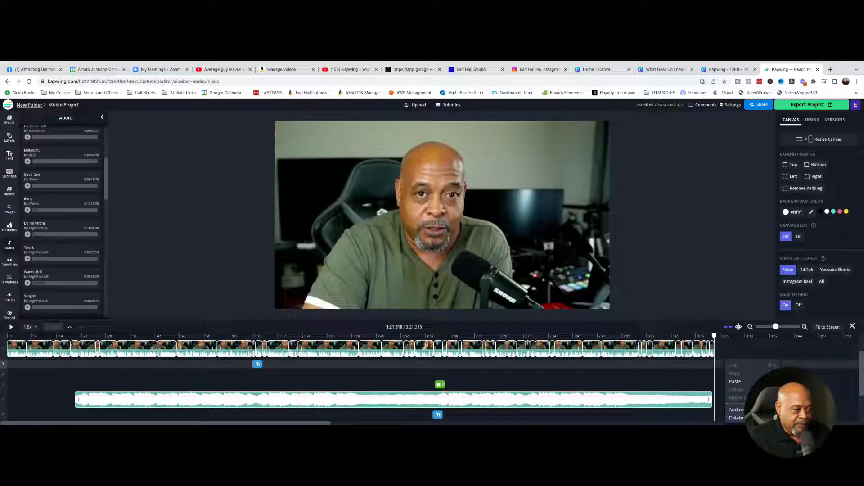
pyautogui.click(737, 410)
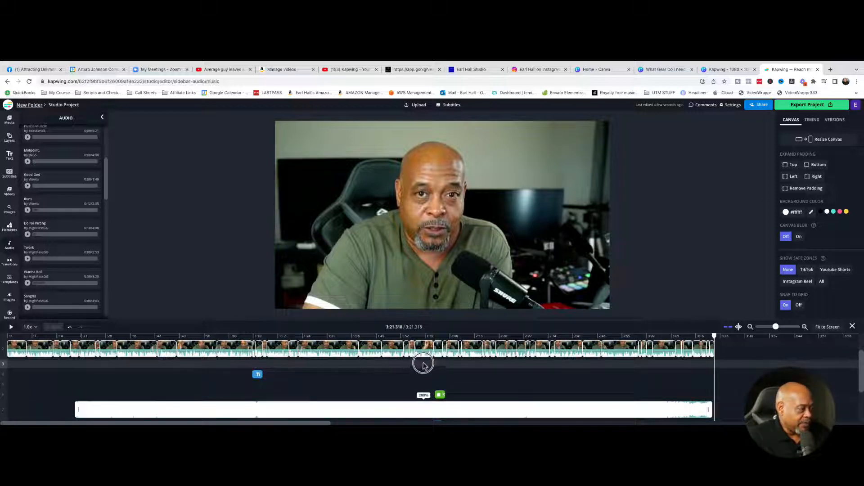
pyautogui.scroll(-1, 408, 364)
pyautogui.moveTo(409, 390); pyautogui.dragTo(411, 355)
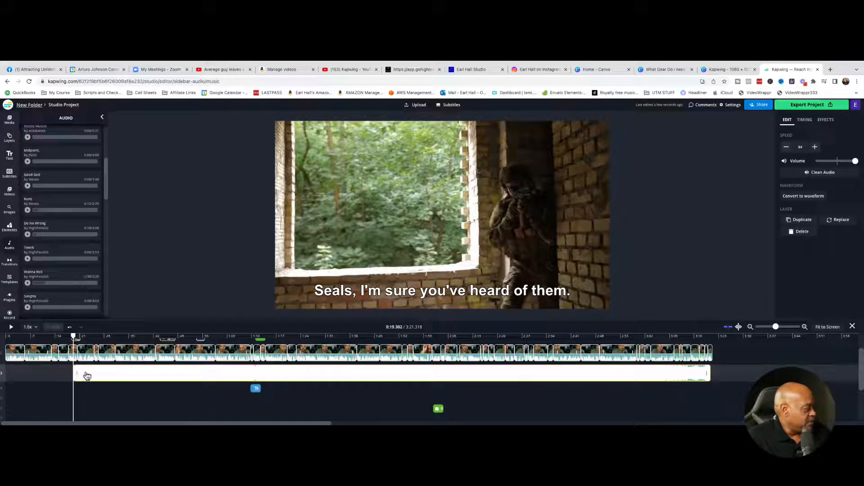
# Extend the music over the whole video, starting at about 0:00.4, and reduce its volume to a low background level.
pyautogui.moveTo(75, 371); pyautogui.dragTo(9, 372)
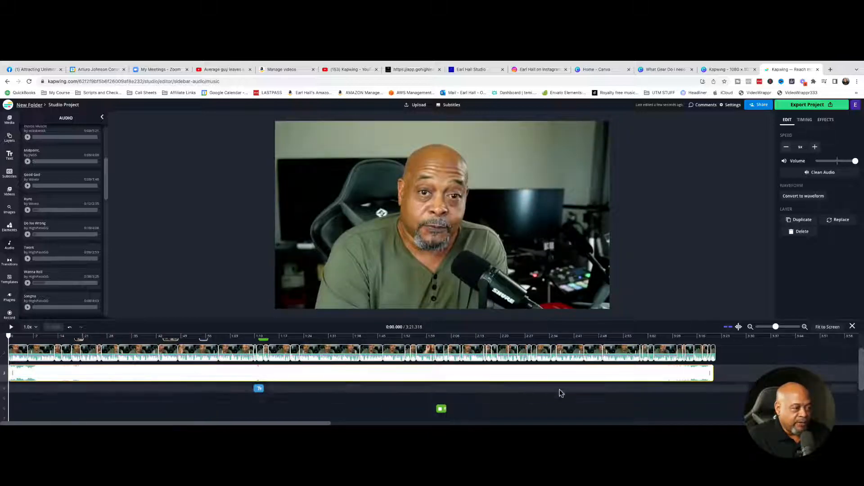
pyautogui.moveTo(591, 369); pyautogui.dragTo(597, 370)
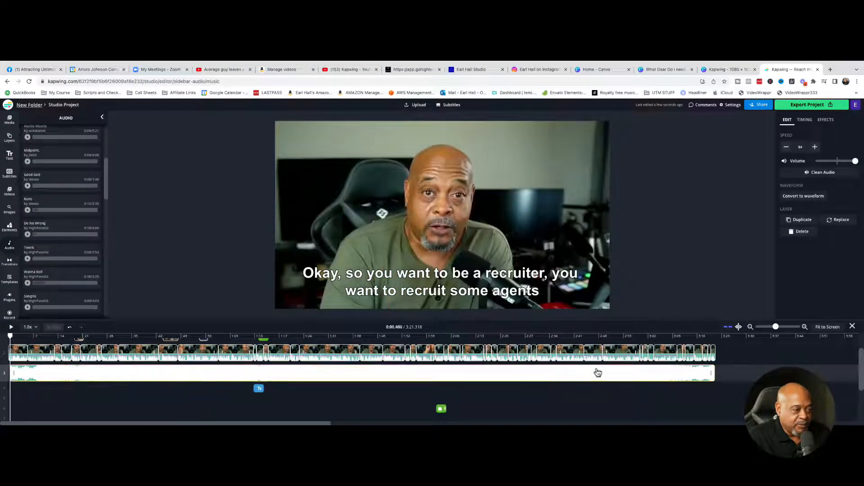
pyautogui.click(65, 373)
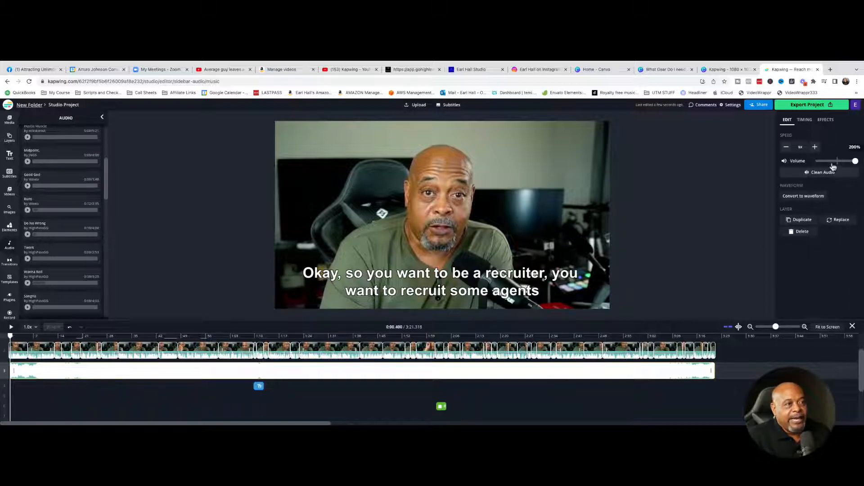
pyautogui.moveTo(839, 165); pyautogui.dragTo(822, 167)
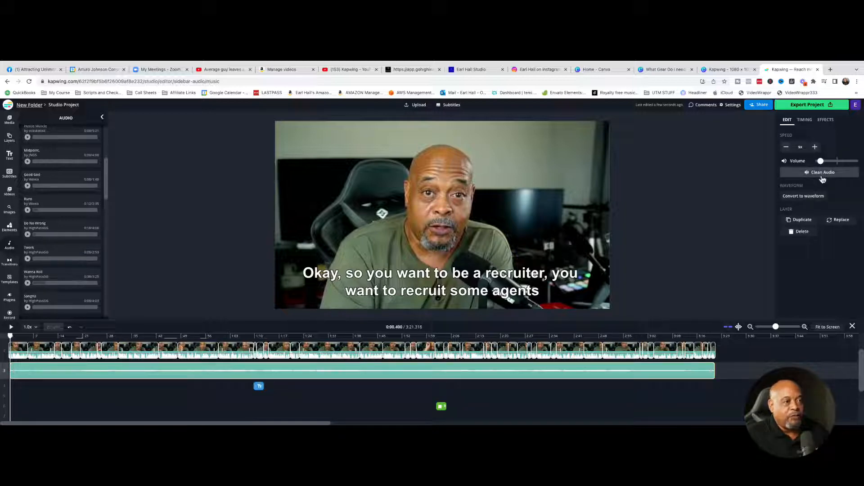
# Apply a Fade effect to the music's intro with the fade speed set to Slow.
pyautogui.click(804, 121)
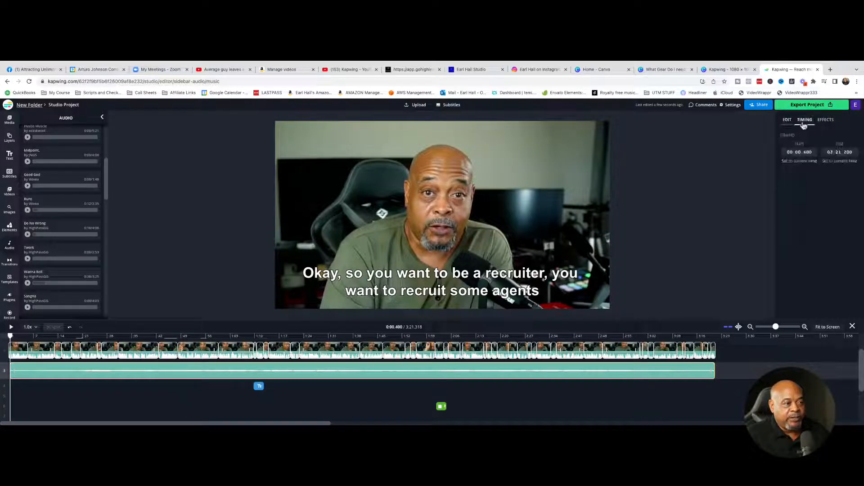
pyautogui.click(826, 122)
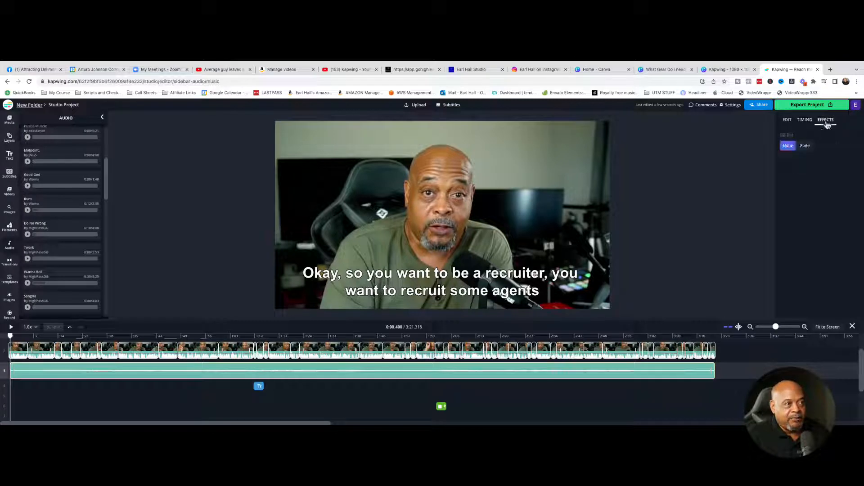
pyautogui.click(805, 147)
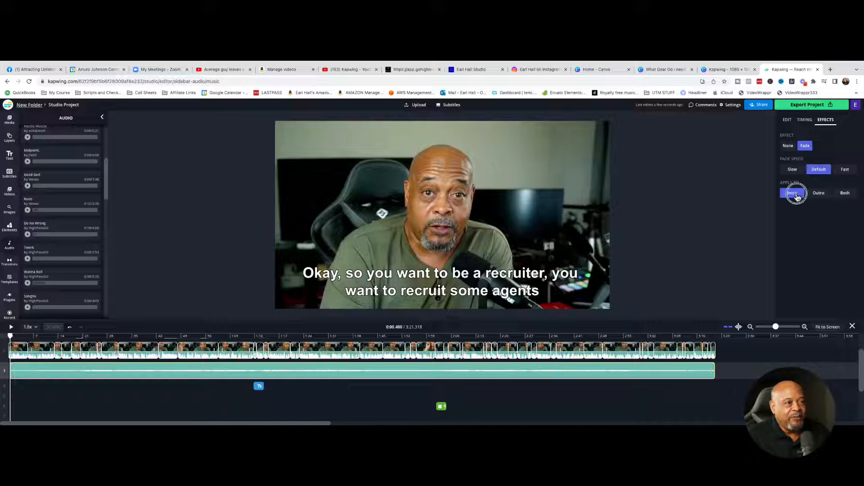
pyautogui.click(792, 170)
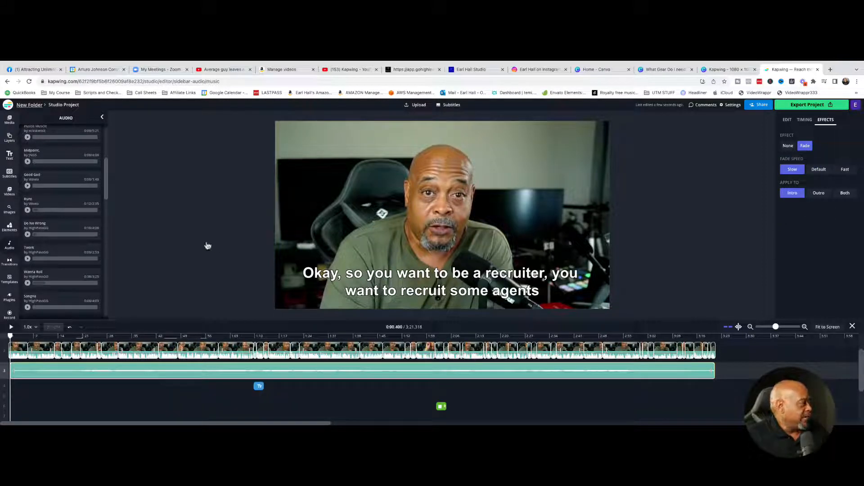
# Play the video from the very beginning to check the music's fade-in and level beneath the voice.
pyautogui.moveTo(10, 337); pyautogui.dragTo(5, 335)
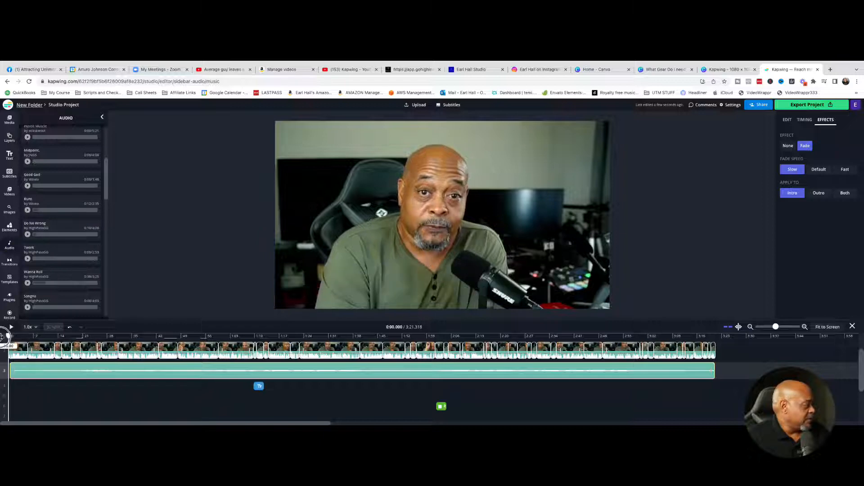
pyautogui.click(11, 327)
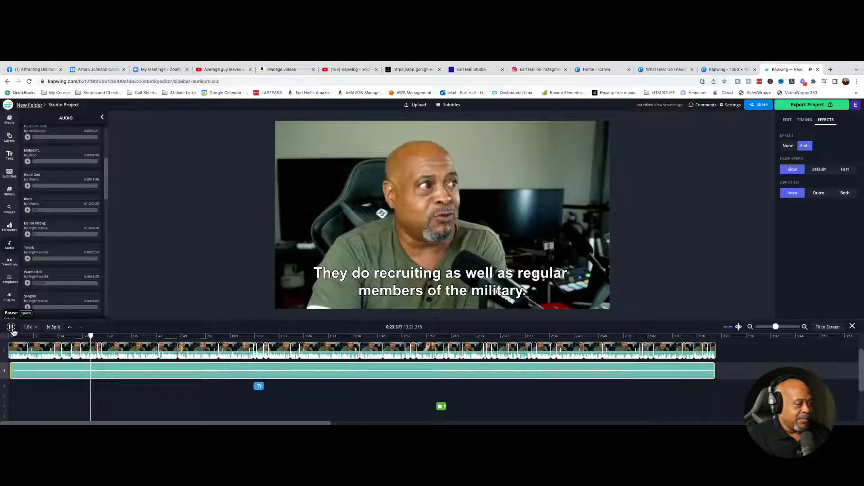
pyautogui.click(13, 331)
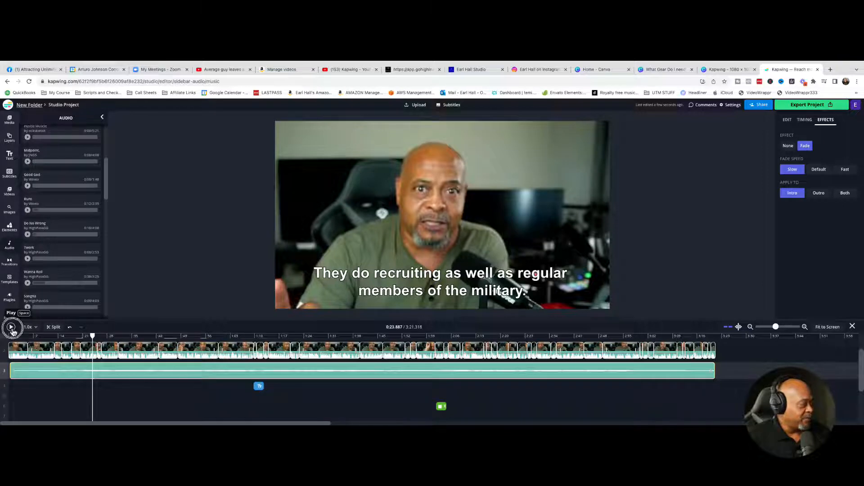
pyautogui.click(12, 330)
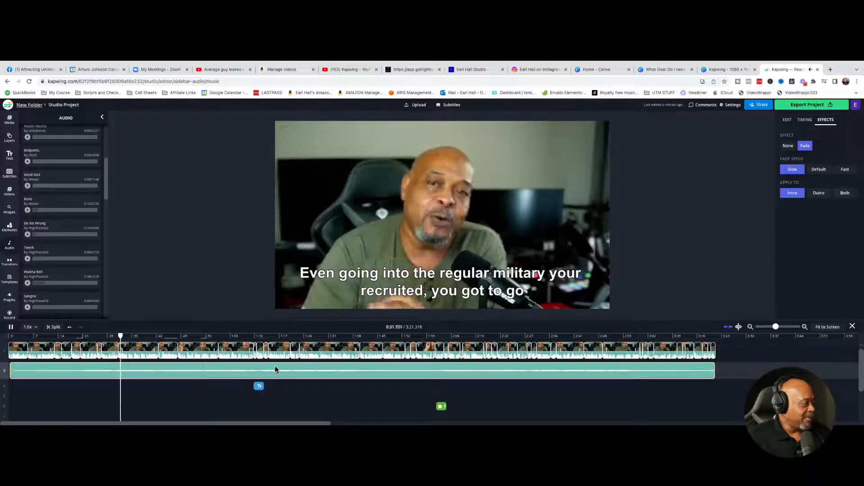
pyautogui.scroll(3, 276, 369)
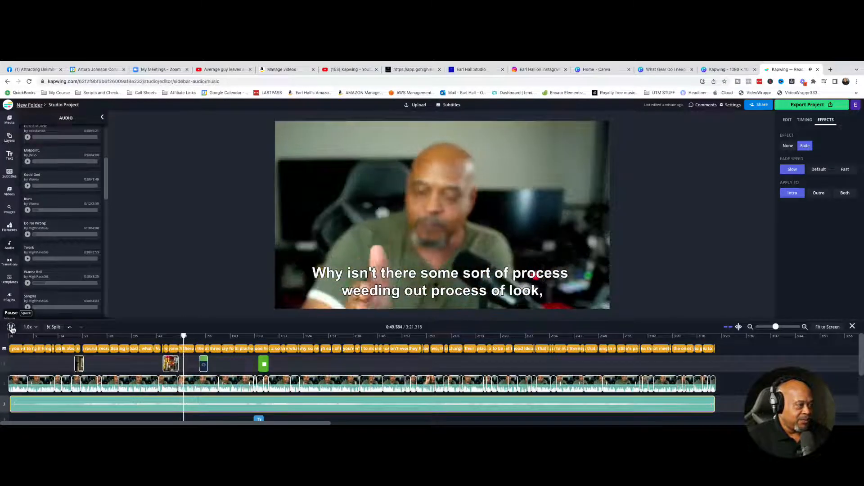
# Preview the section leading into the "Point #2" title, then look over the layers in the timeline rows.
pyautogui.click(416, 336)
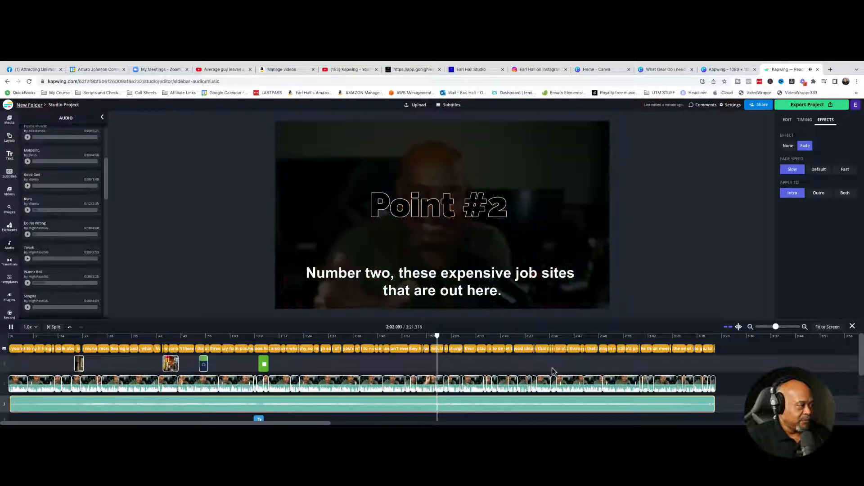
pyautogui.click(12, 327)
pyautogui.scroll(-1, 339, 337)
pyautogui.scroll(1, 339, 337)
pyautogui.scroll(-2, 339, 337)
pyautogui.scroll(-1, 340, 337)
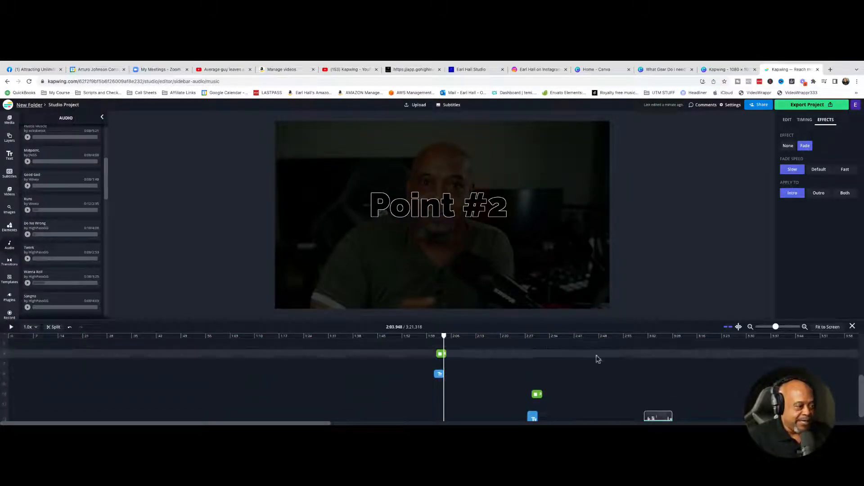
pyautogui.scroll(2, 655, 375)
pyautogui.scroll(1, 655, 379)
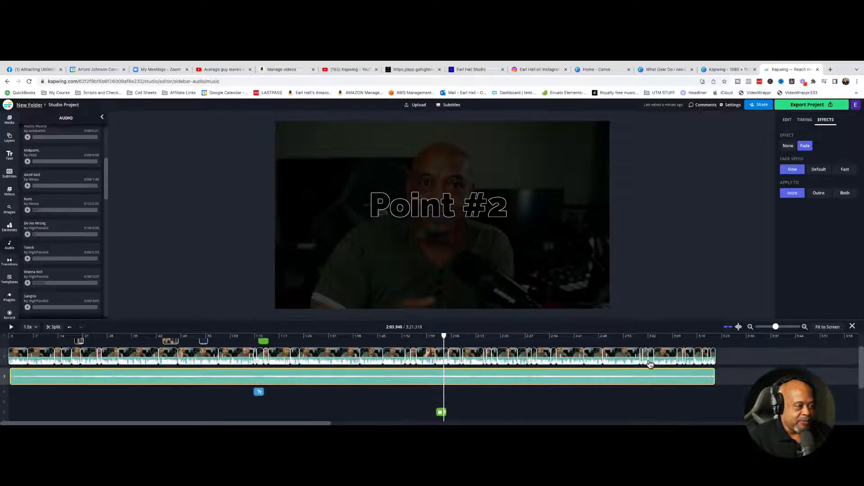
# Play the section from about 2:58 to check its B-roll and subtitles, then review the timeline rows.
pyautogui.click(636, 336)
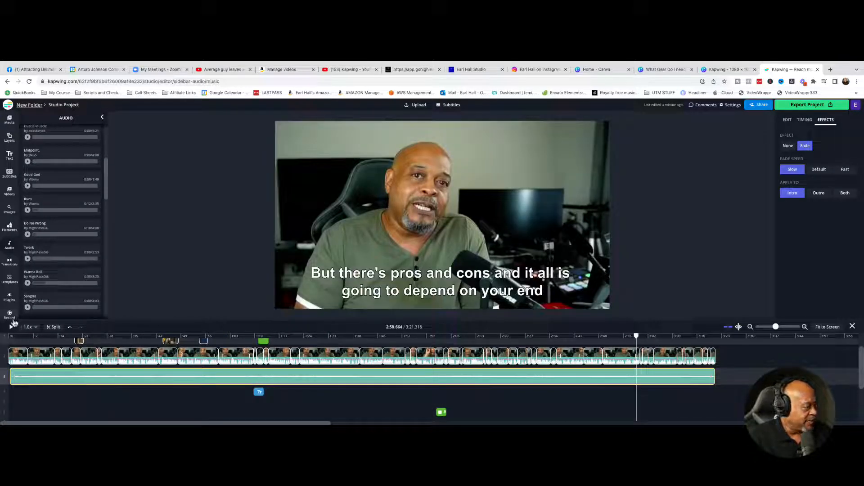
pyautogui.click(11, 328)
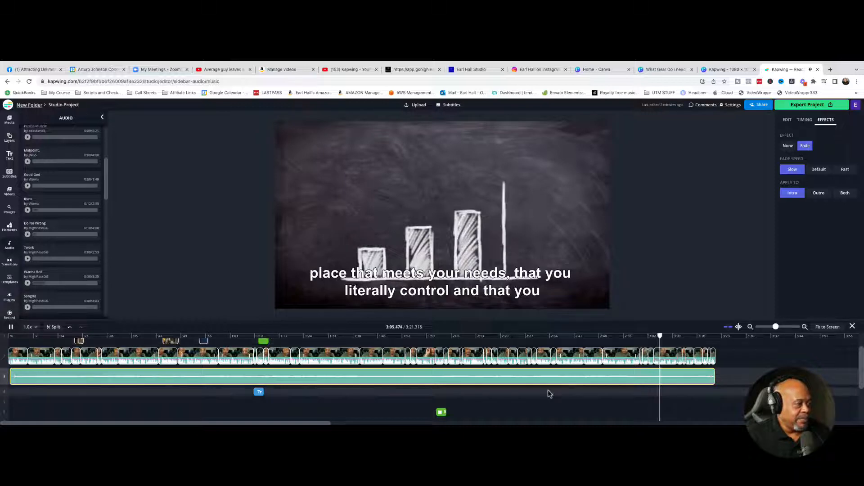
pyautogui.scroll(-1, 619, 408)
pyautogui.scroll(3, 618, 408)
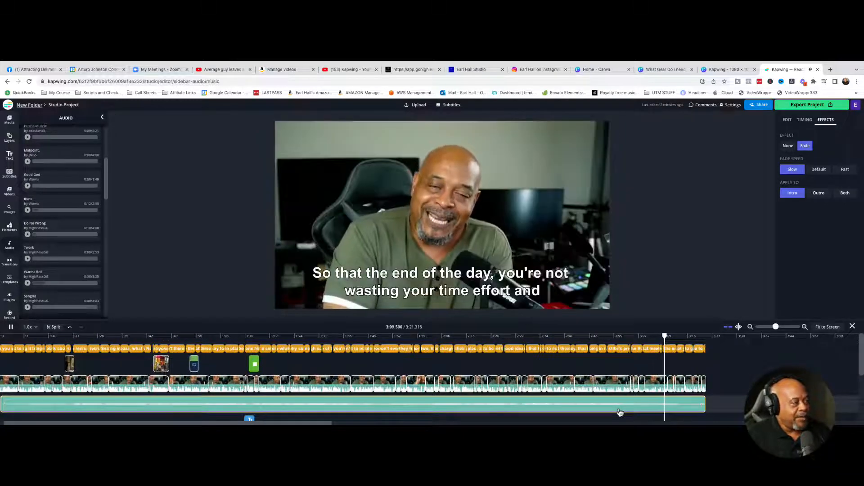
pyautogui.click(11, 327)
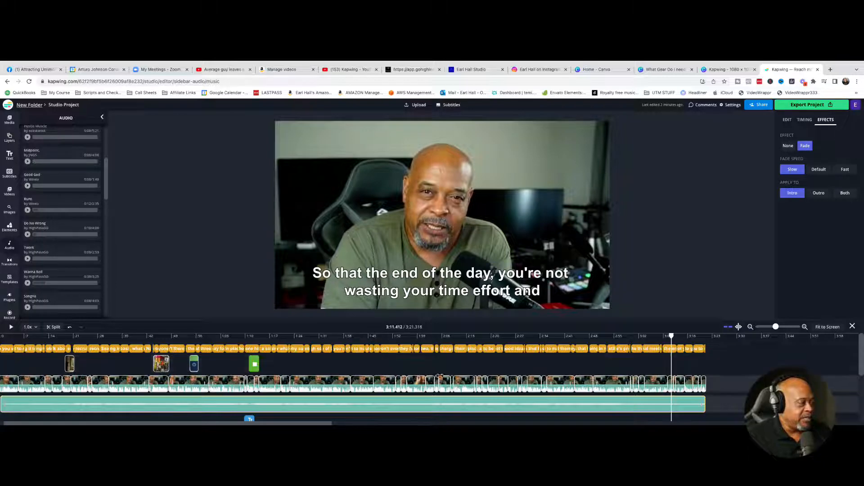
pyautogui.scroll(-5, 440, 370)
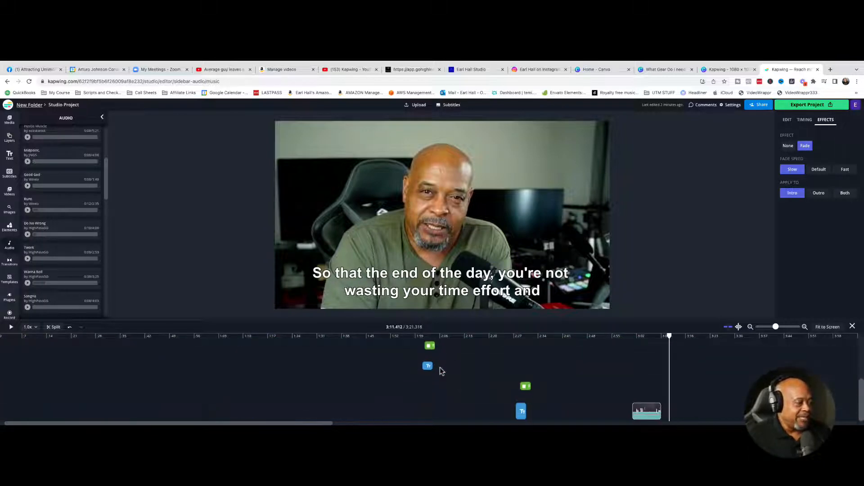
pyautogui.scroll(4, 440, 370)
pyautogui.scroll(2, 440, 370)
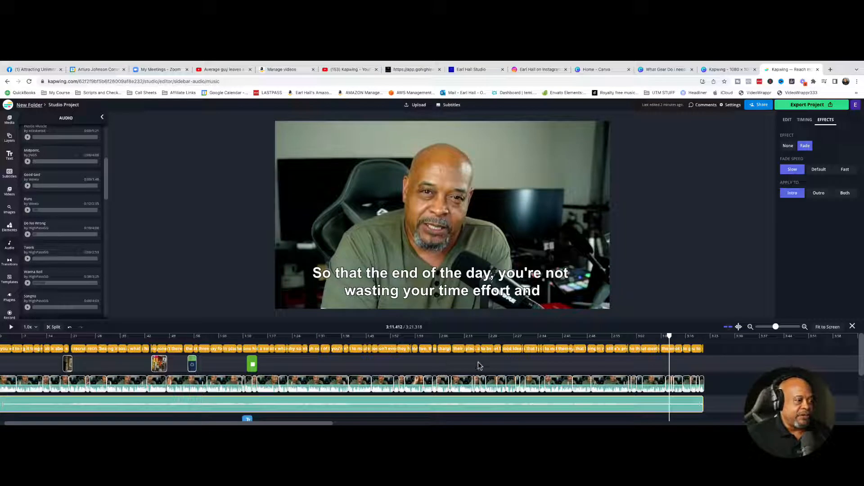
# Play the video's ending from about 3:19, then open the music track's speed and volume settings.
pyautogui.click(698, 340)
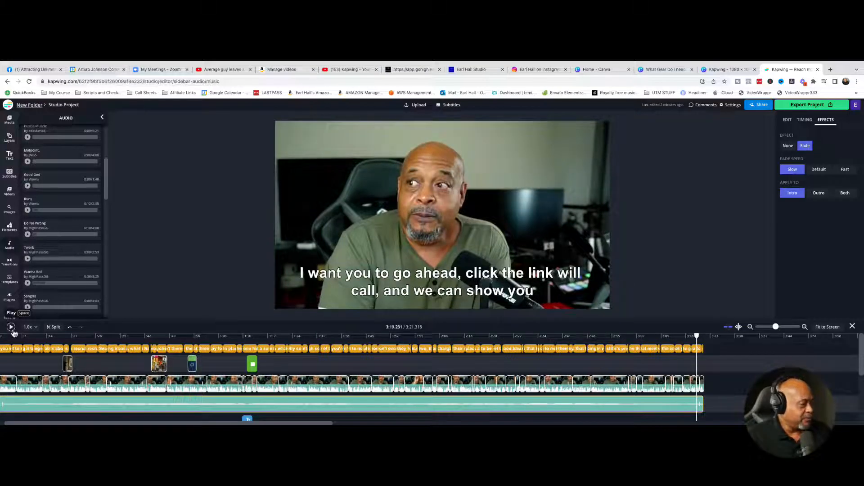
pyautogui.click(11, 330)
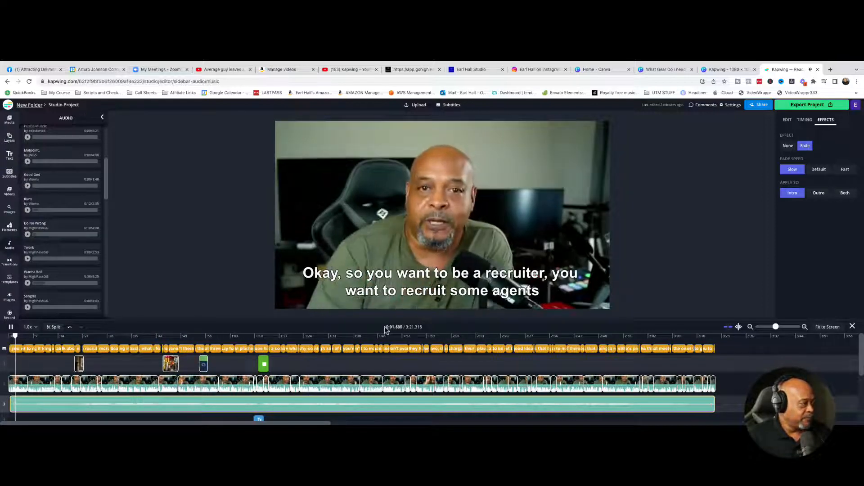
pyautogui.click(11, 326)
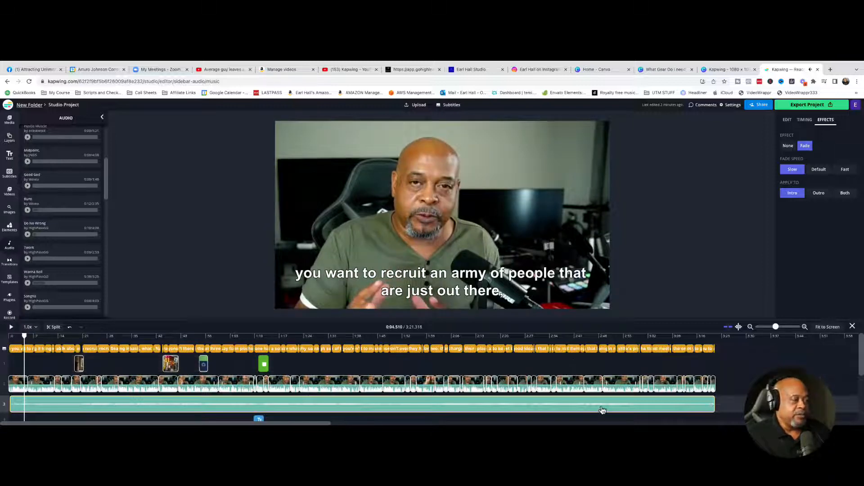
pyautogui.click(788, 120)
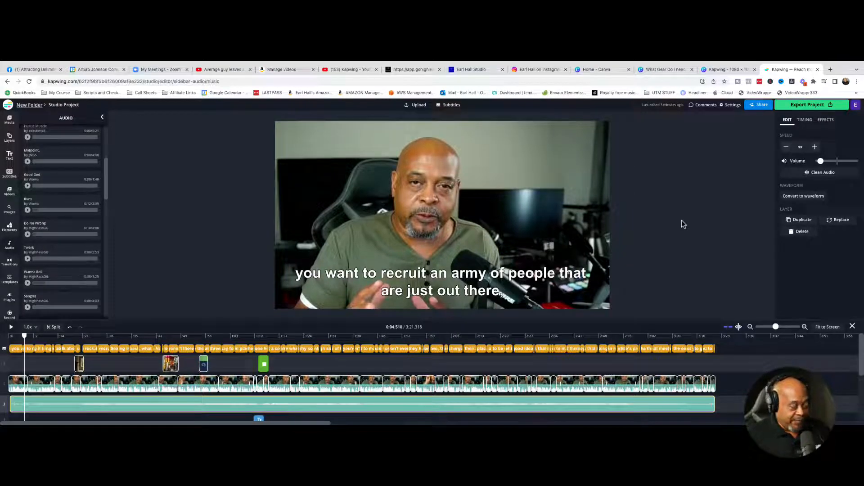
# Export the project as an MP4 with Auto resolution and copy the video's share link.
pyautogui.click(807, 106)
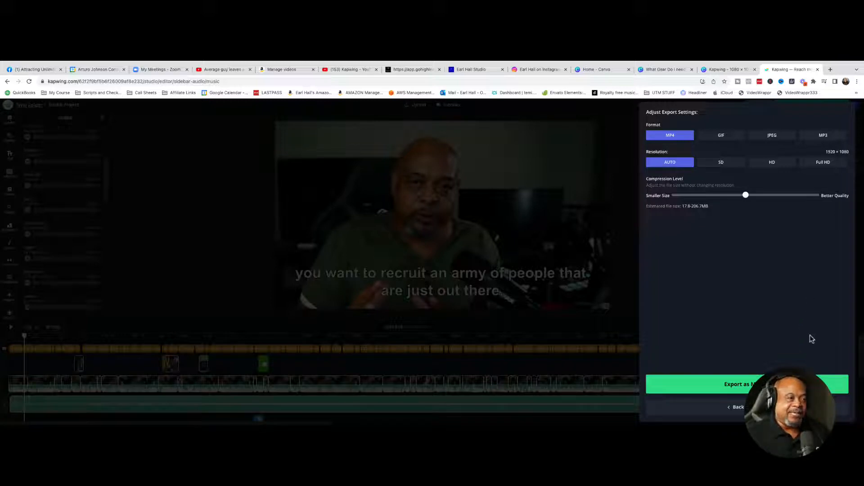
pyautogui.click(747, 384)
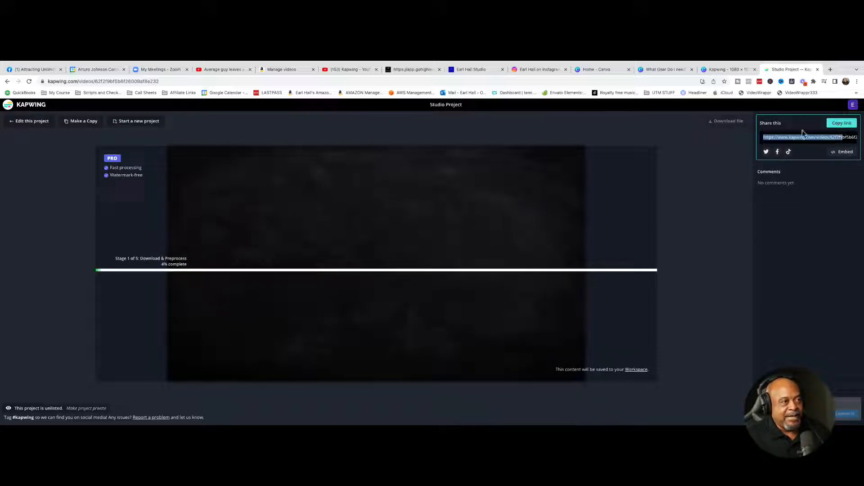
pyautogui.click(842, 123)
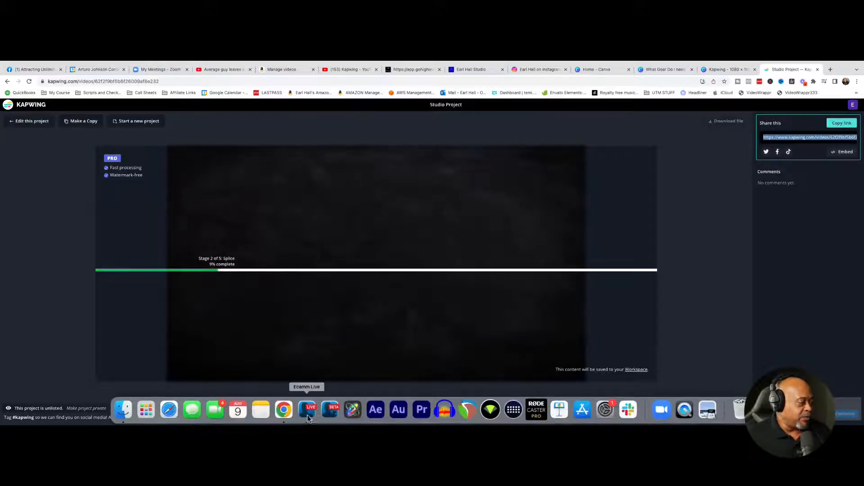
pyautogui.click(306, 411)
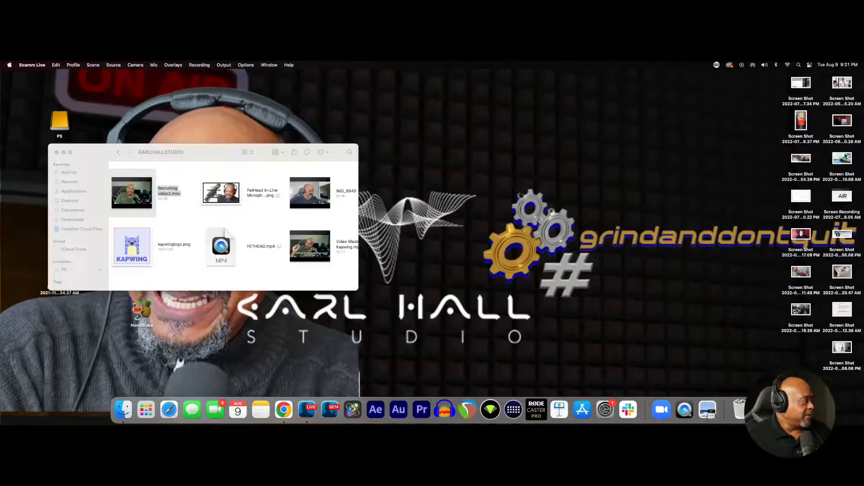